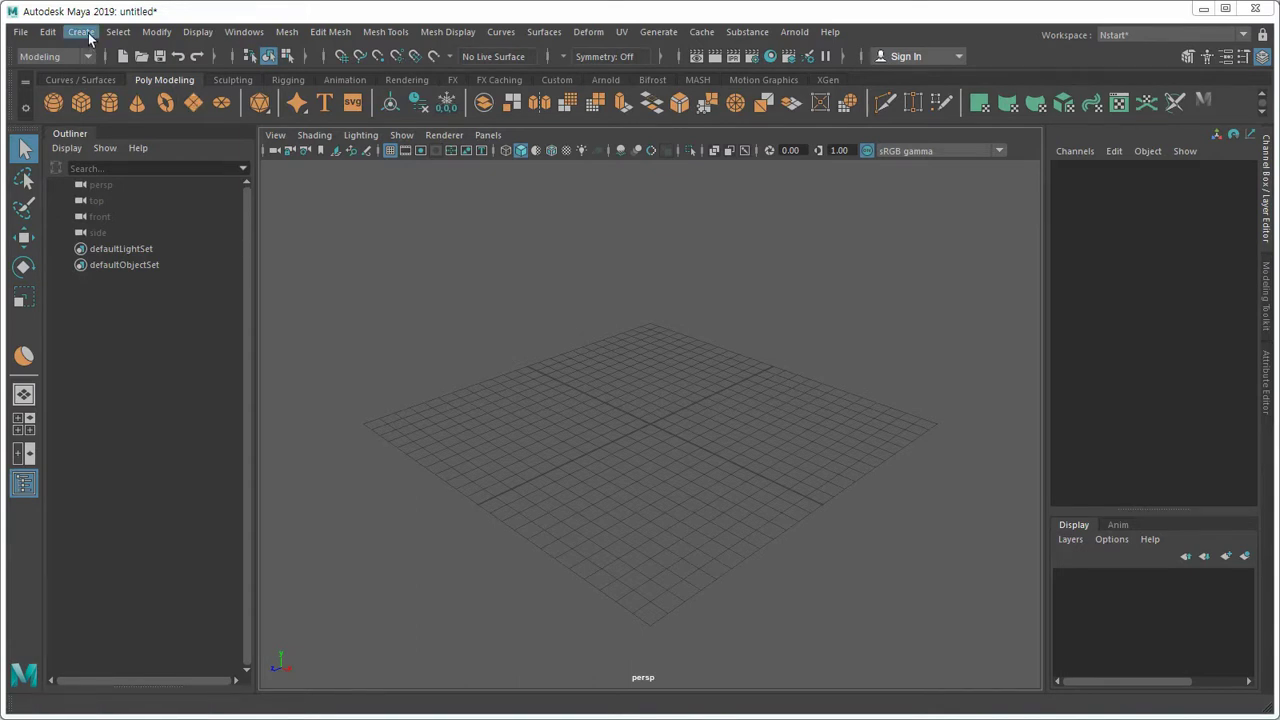
# - Create a polygon plane primitive at the centre of the grid
pyautogui.click(82, 32)
pyautogui.moveTo(143, 89)
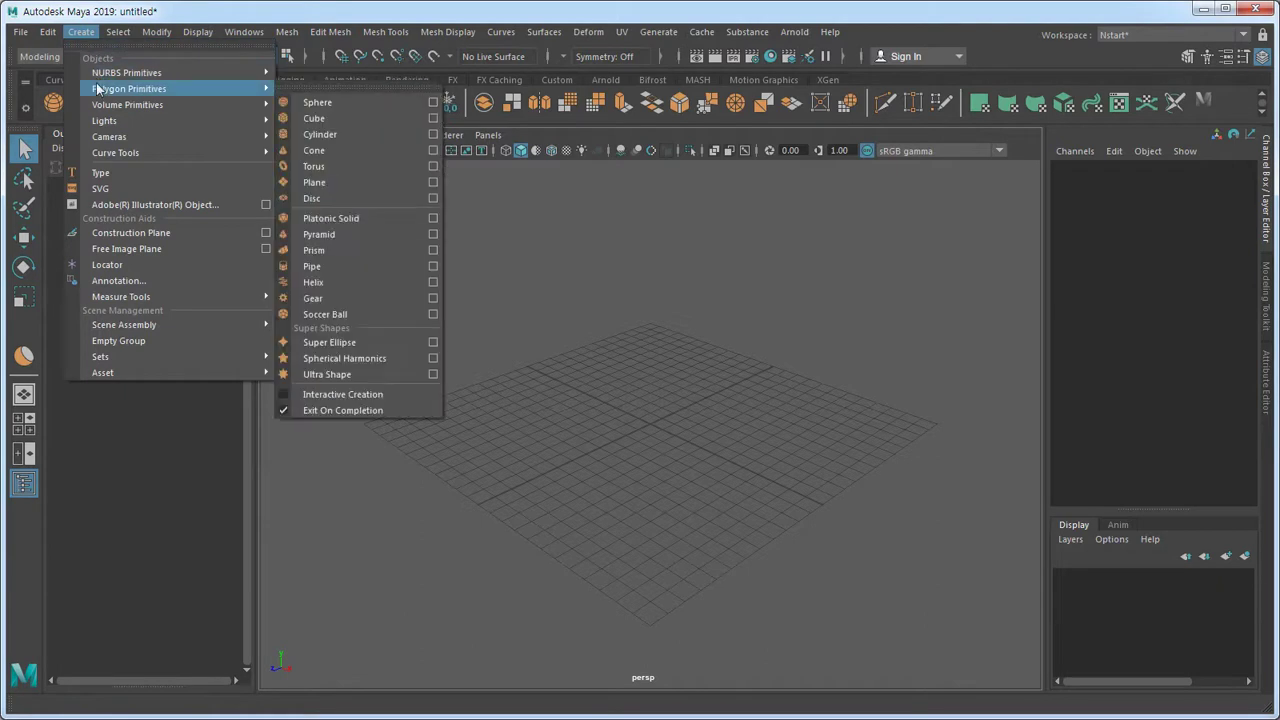
pyautogui.click(316, 182)
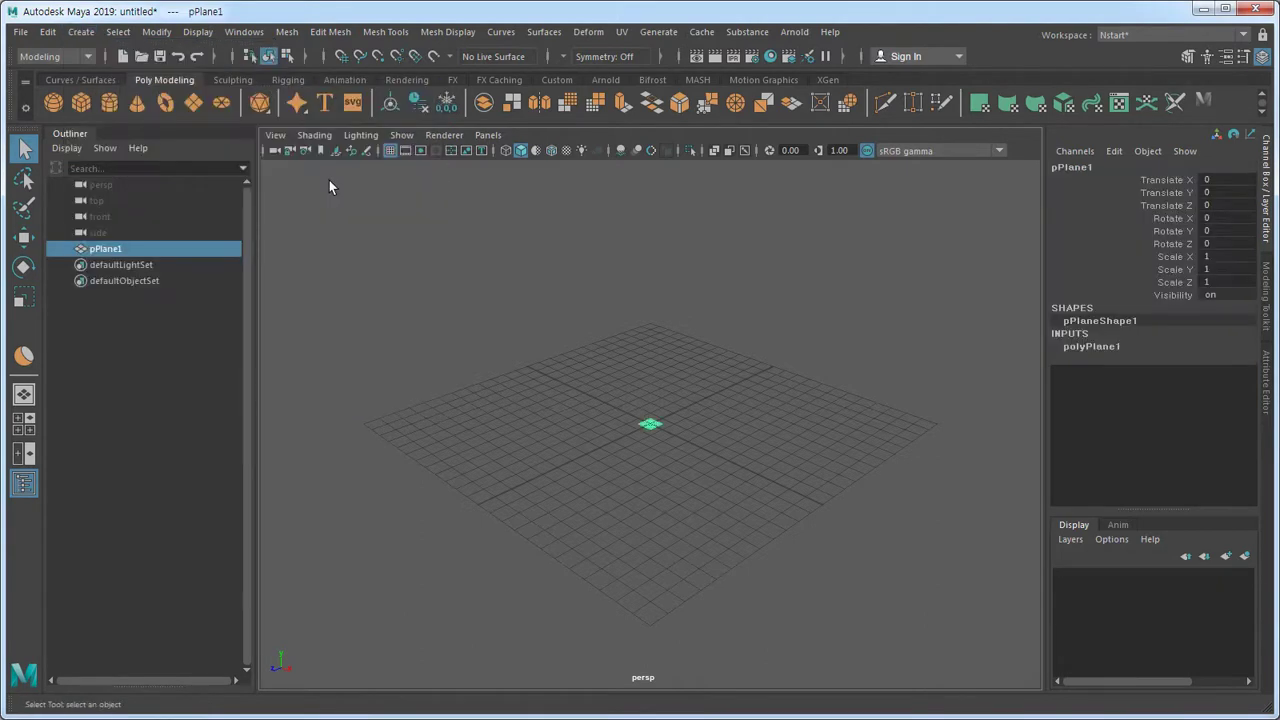
pyautogui.scroll(10, 716, 427)
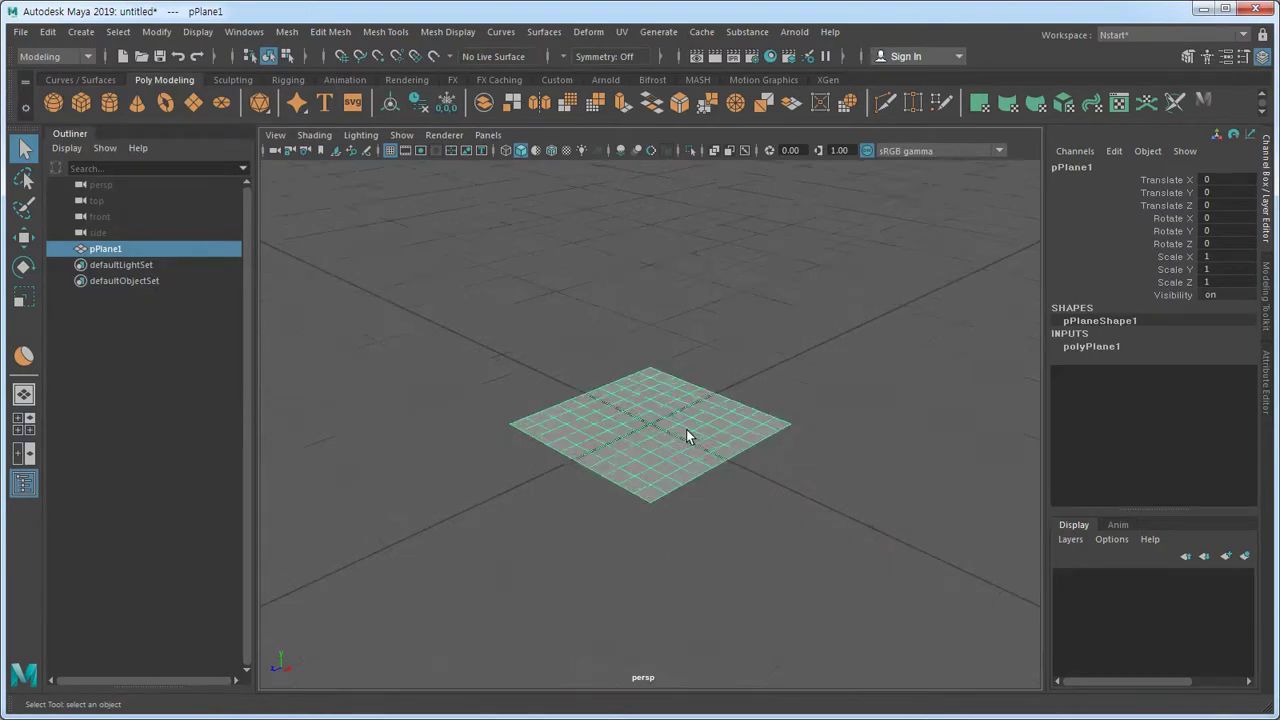
pyautogui.scroll(2, 686, 435)
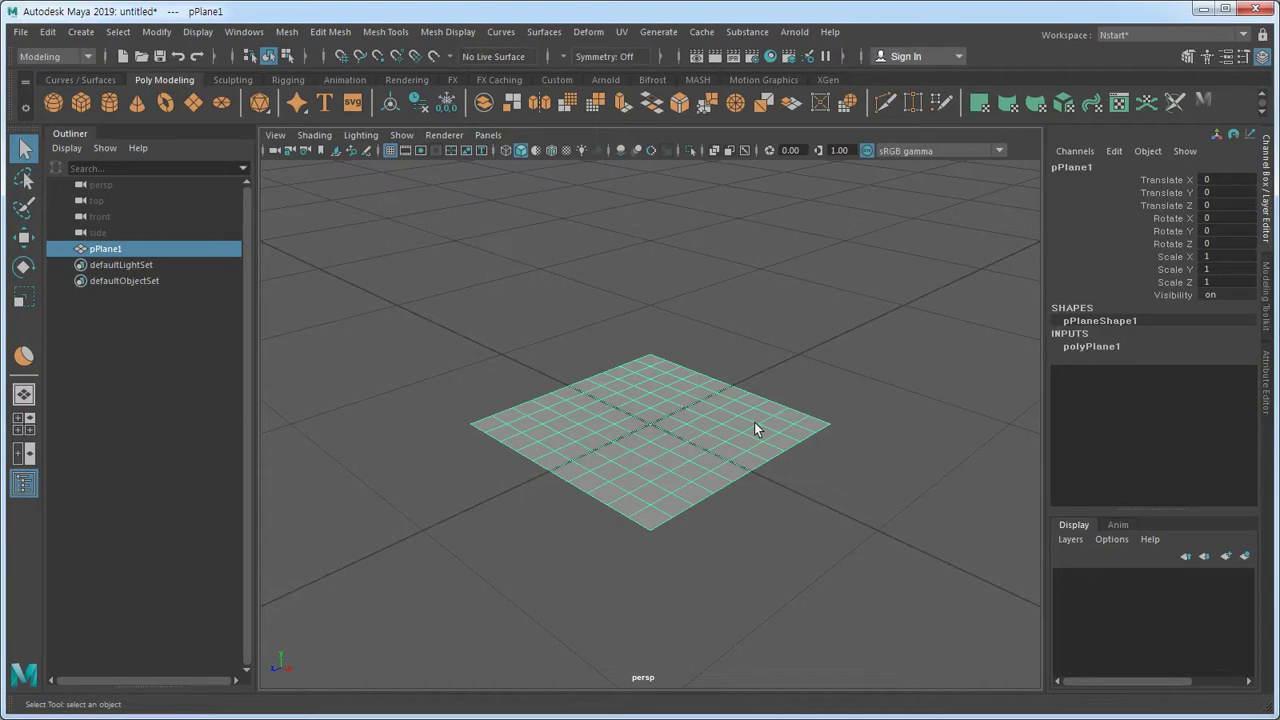
# - Set the plane's Subdivisions Width and Subdivisions Height to 1 in its polyPlane1 inputs
pyautogui.click(1105, 346)
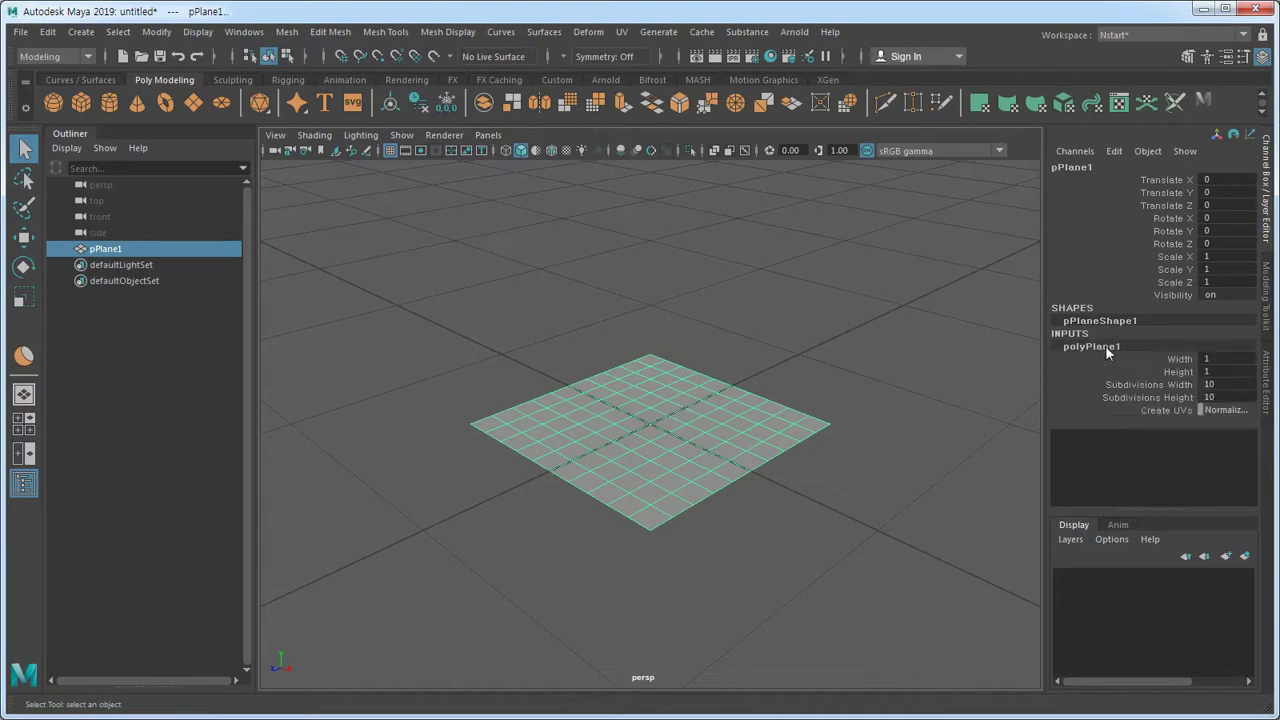
pyautogui.click(1229, 384)
pyautogui.write('1')
pyautogui.press('Return')
pyautogui.click(1237, 400)
pyautogui.write('1')
pyautogui.press('Return')
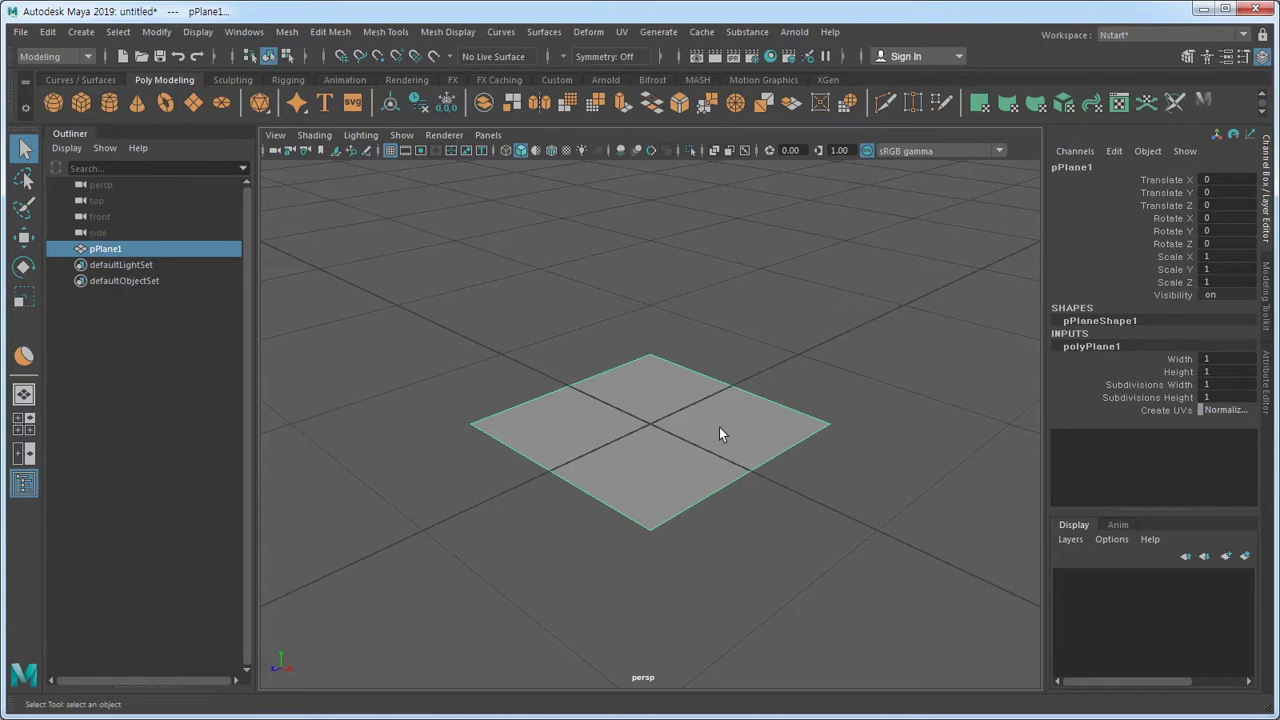
# - Try several widths for the plane, including 0.01, and return the width to 1
pyautogui.click(1210, 358)
pyautogui.write('20')
pyautogui.press('Return')
pyautogui.press('BackSpace')
pyautogui.press('BackSpace')
pyautogui.write('0.01')
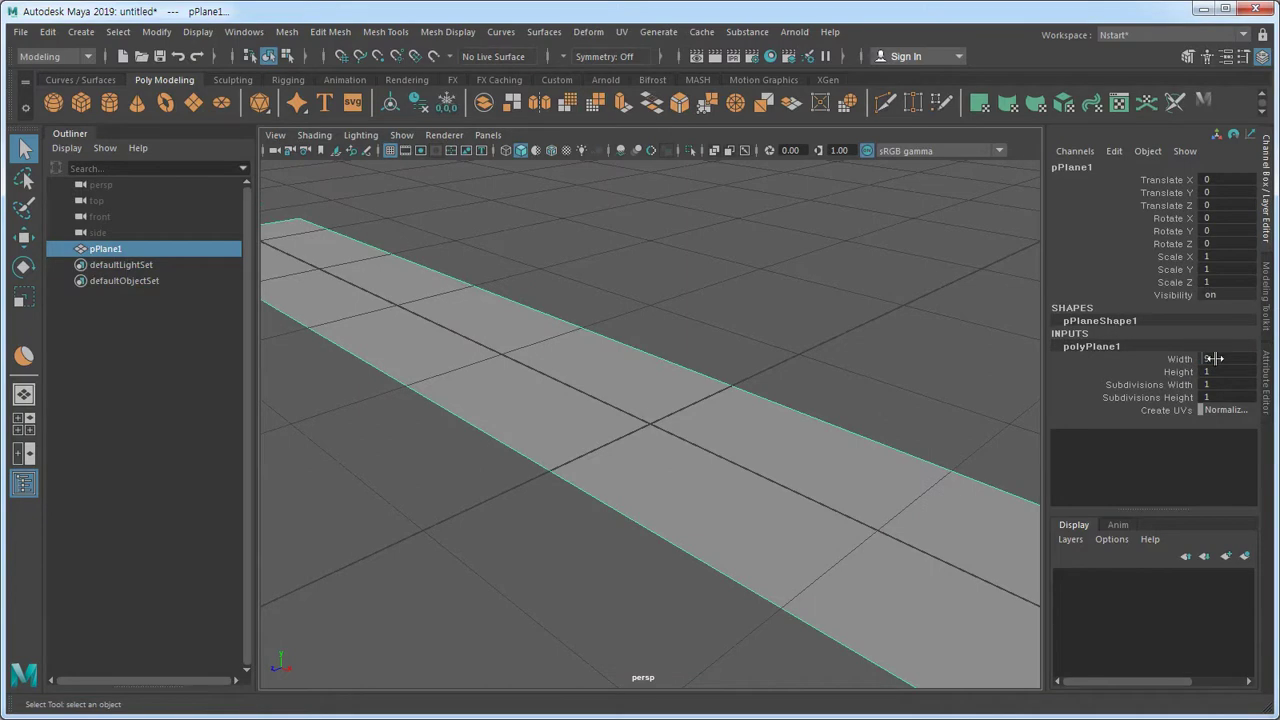
pyautogui.press('Return')
pyautogui.click(1225, 358)
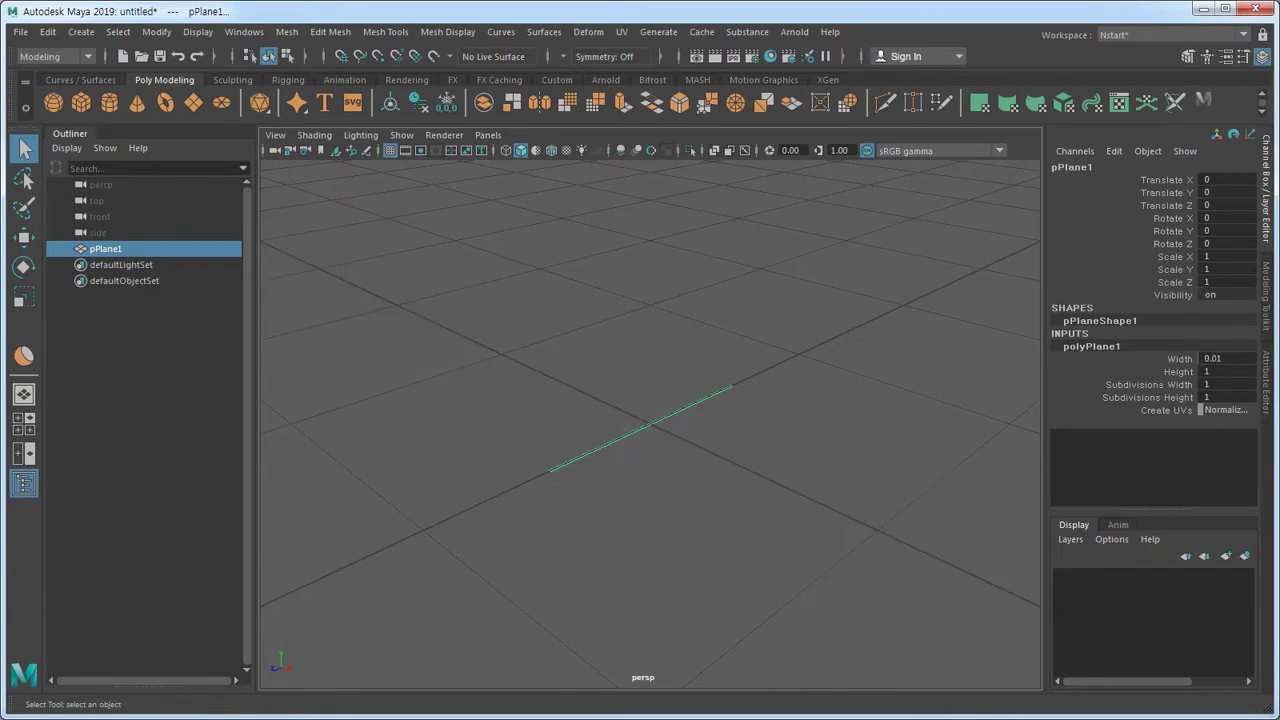
pyautogui.write('18')
pyautogui.press('Return')
pyautogui.click(1231, 358)
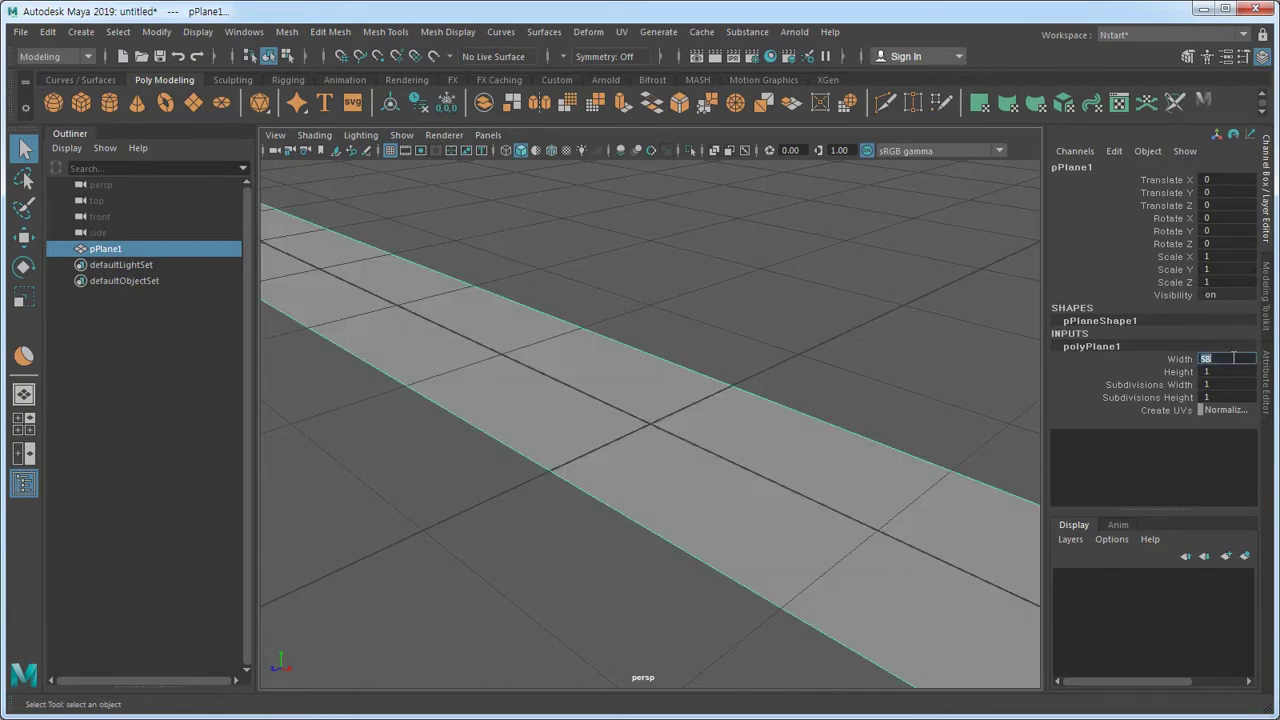
pyautogui.write('1')
pyautogui.press('Return')
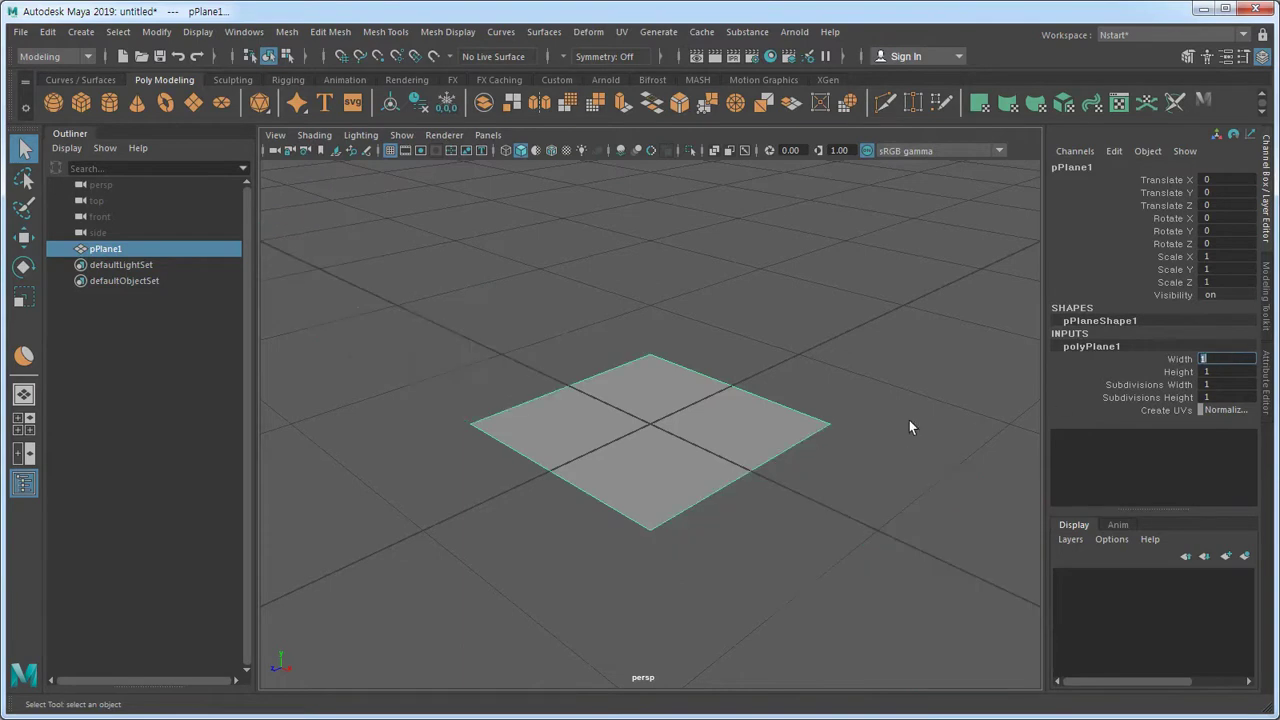
# - Rotate the plane upright by setting its Rotate X to 90
pyautogui.click(727, 415)
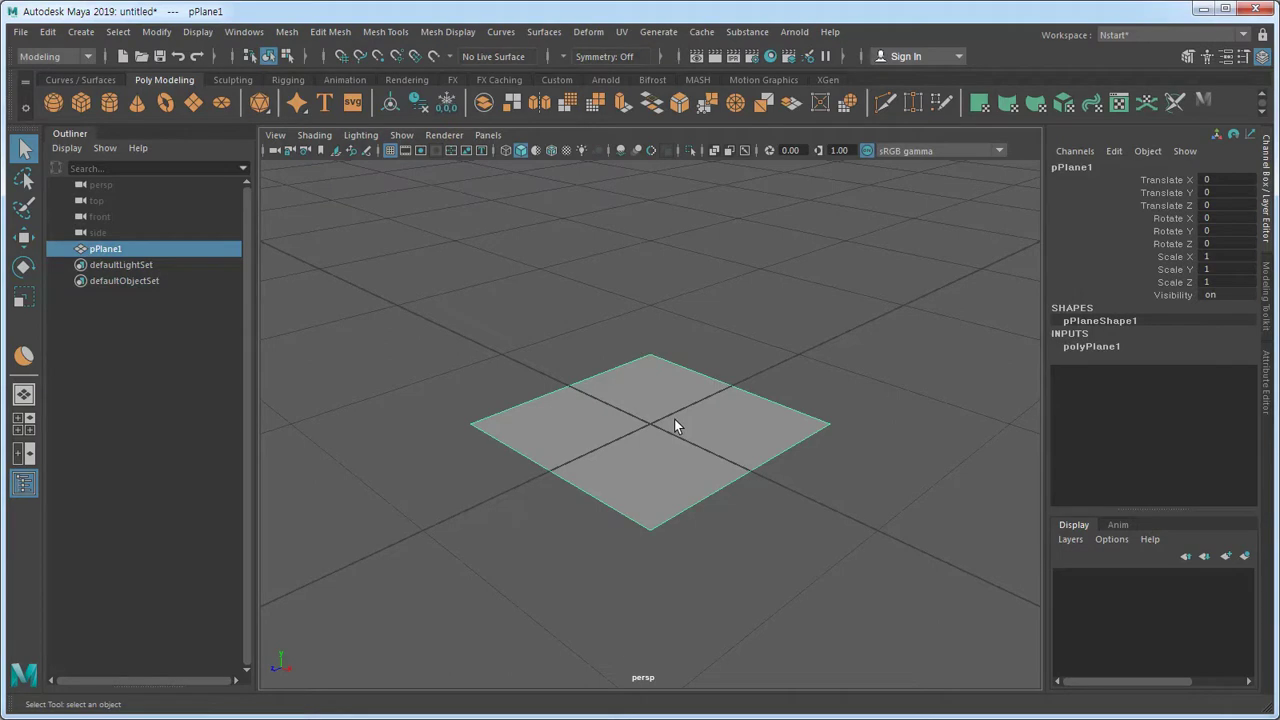
pyautogui.press('e')
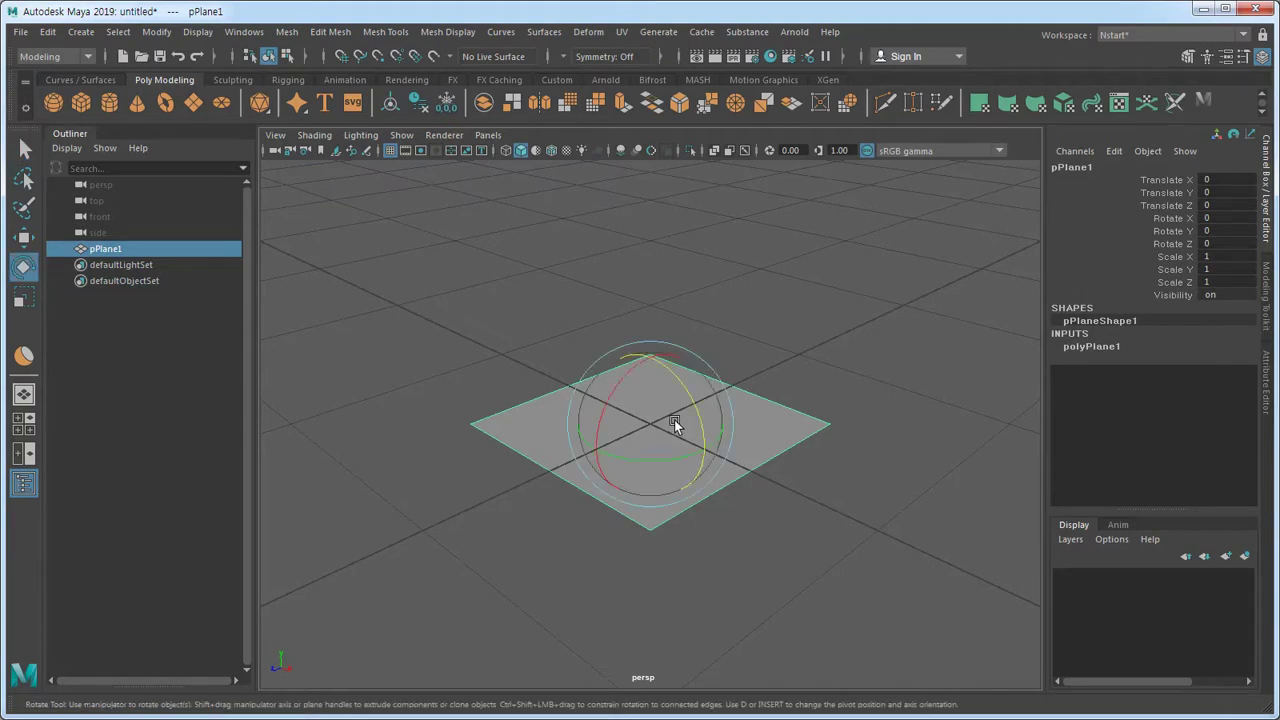
pyautogui.moveTo(633, 369); pyautogui.dragTo(611, 384)
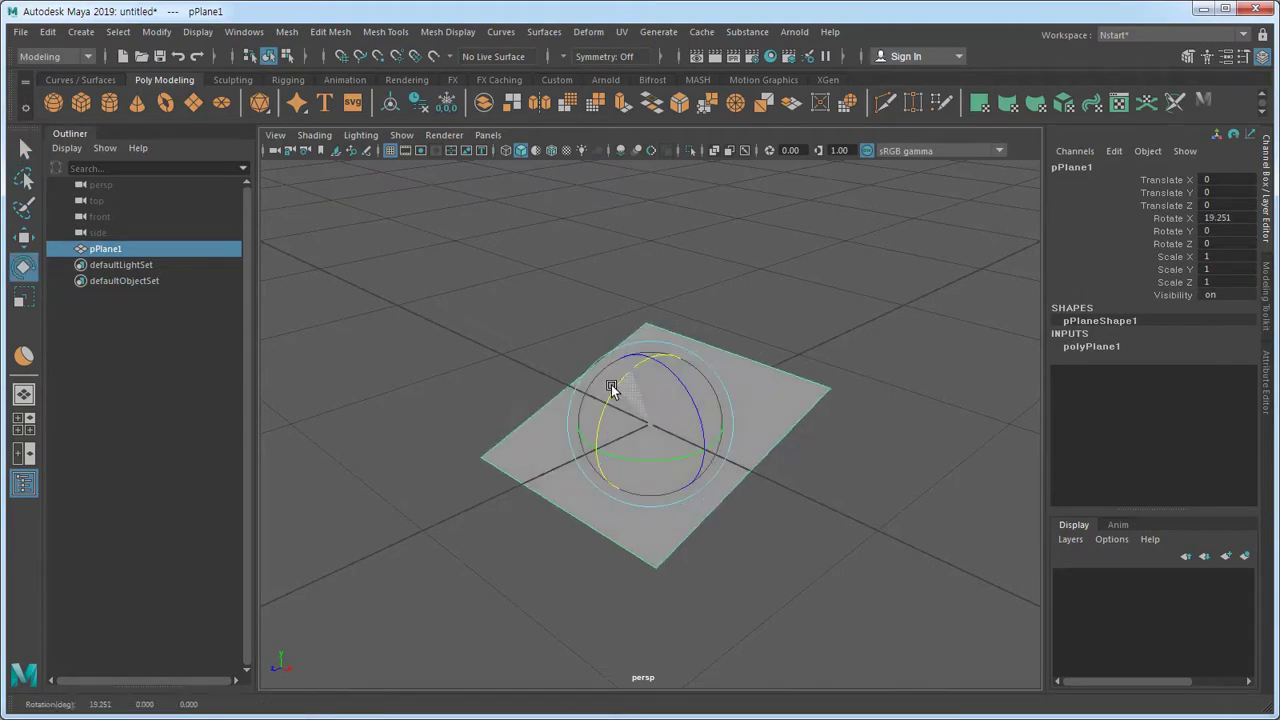
pyautogui.doubleClick(1238, 218)
pyautogui.write('90')
pyautogui.press('Return')
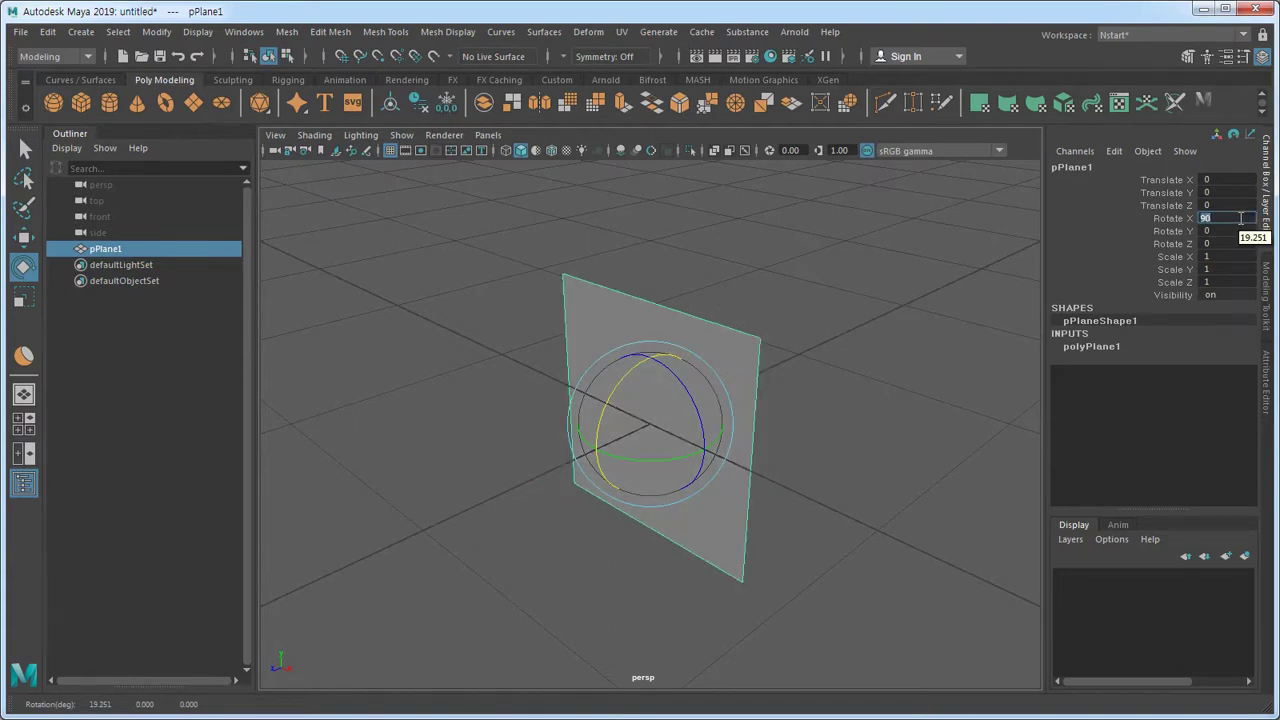
pyautogui.click(850, 458)
pyautogui.click(721, 400)
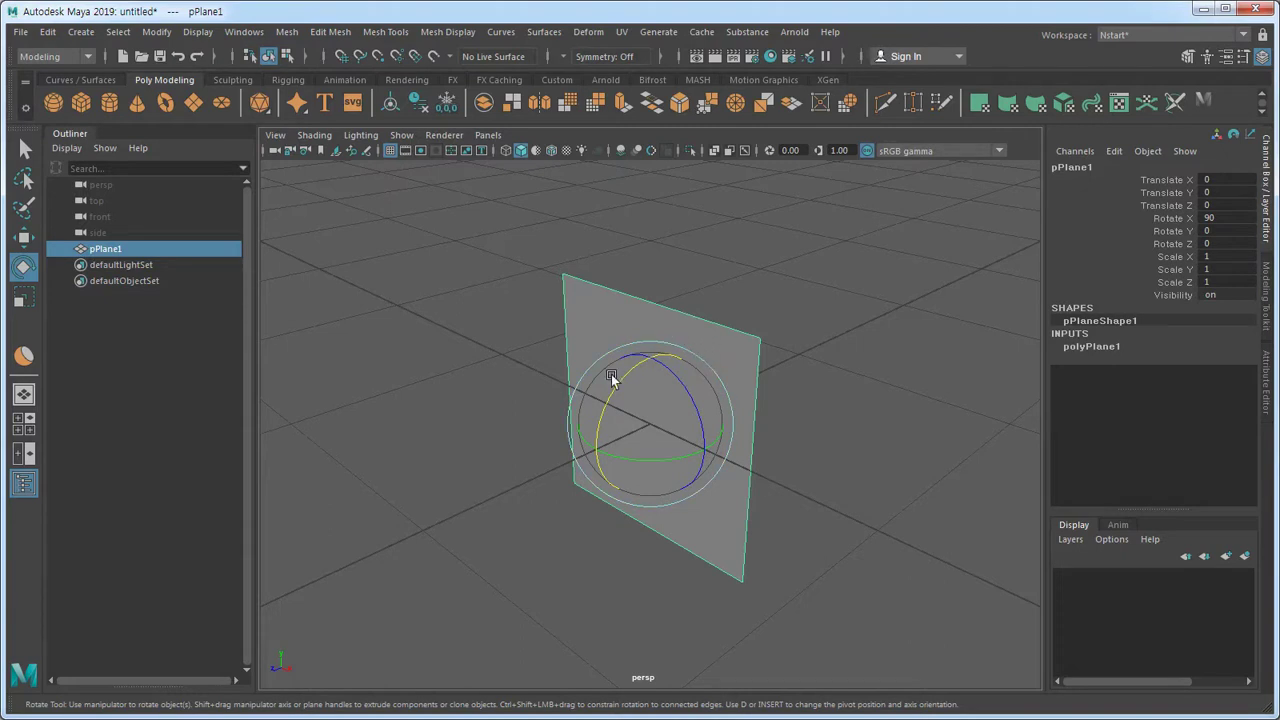
# - Assign a new Lambert material to the plane
pyautogui.rightClick(670, 326)
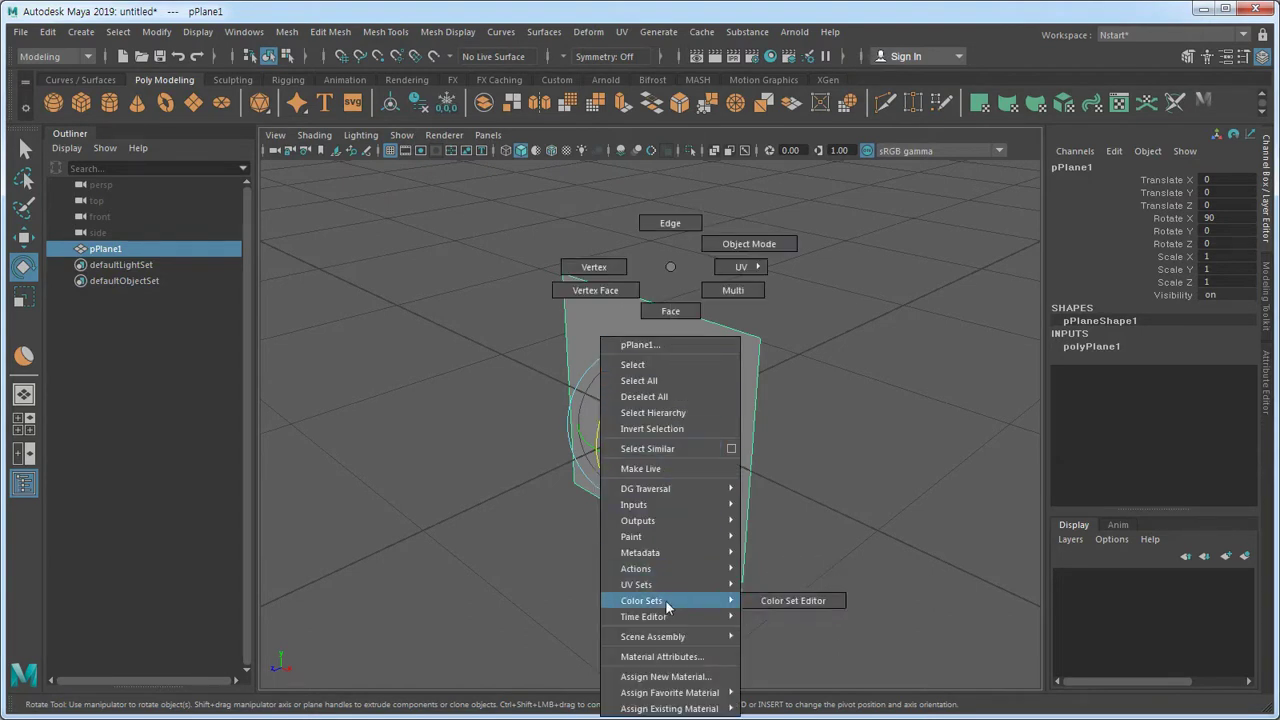
pyautogui.click(667, 677)
pyautogui.moveTo(389, 150); pyautogui.dragTo(371, 75)
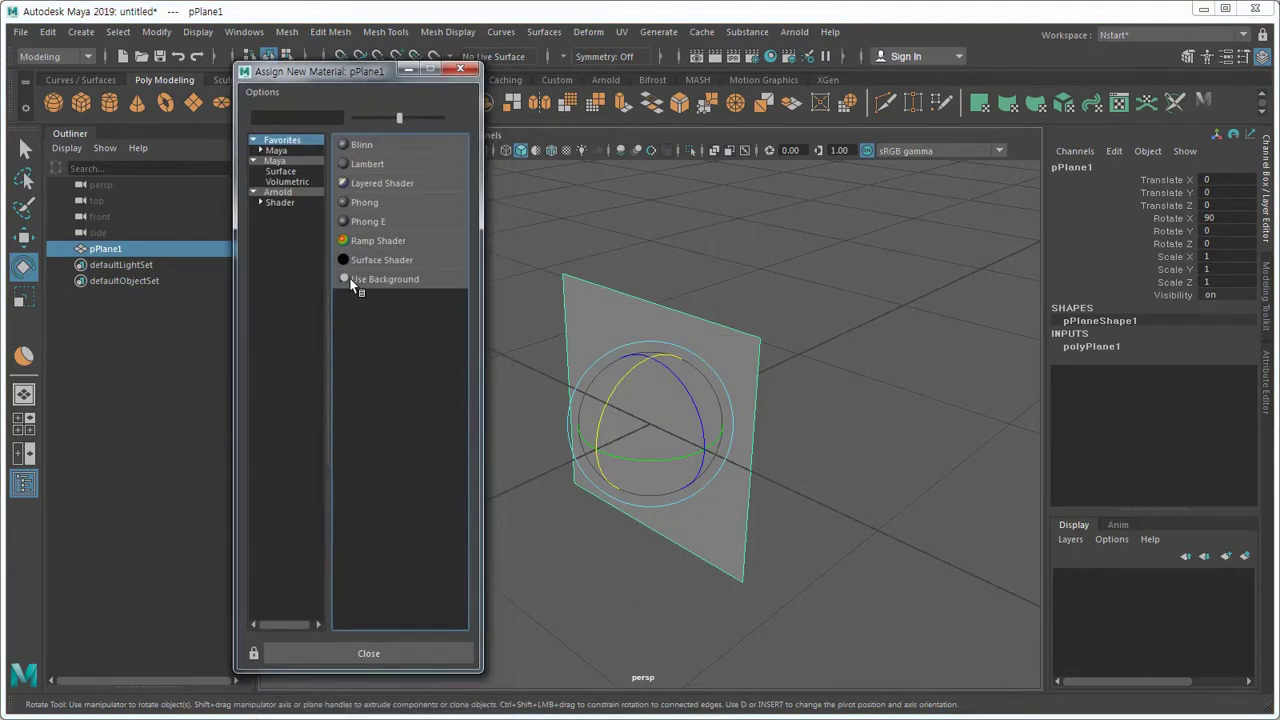
pyautogui.click(367, 164)
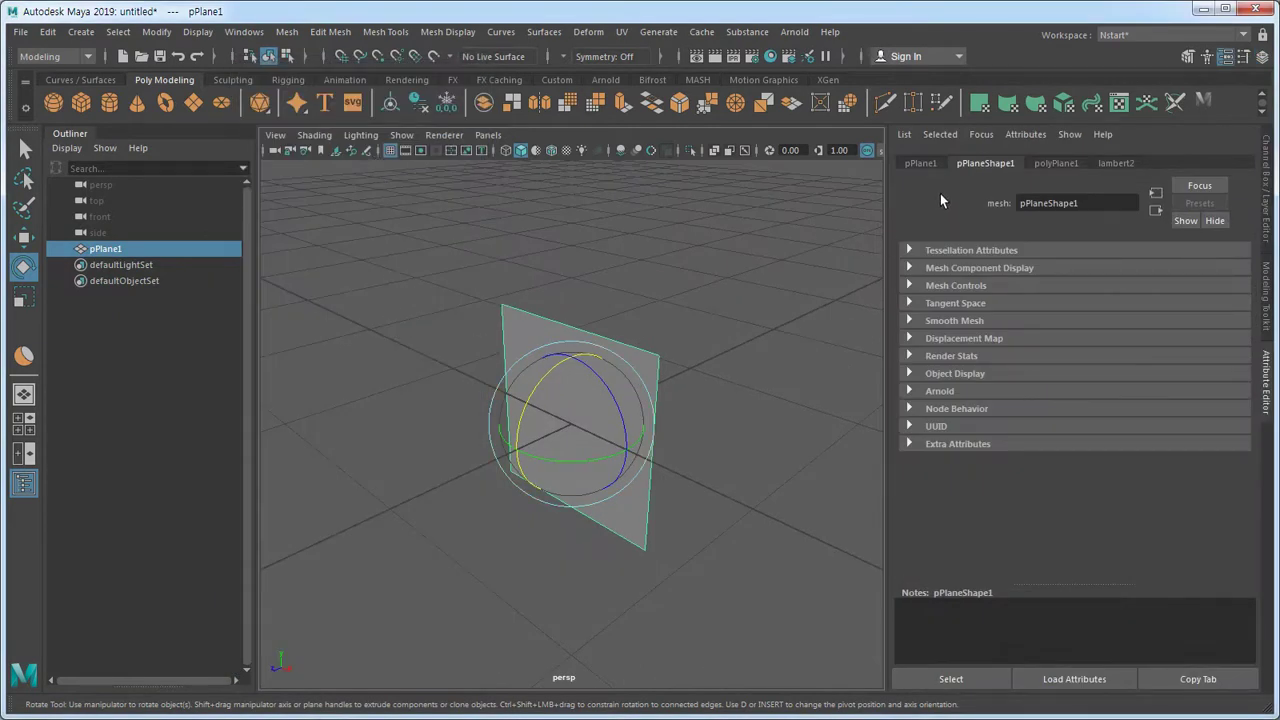
# - Map a File texture to the lambert2 material's Color and load Front.jpg from the sourceimages folder as its image
pyautogui.click(1115, 164)
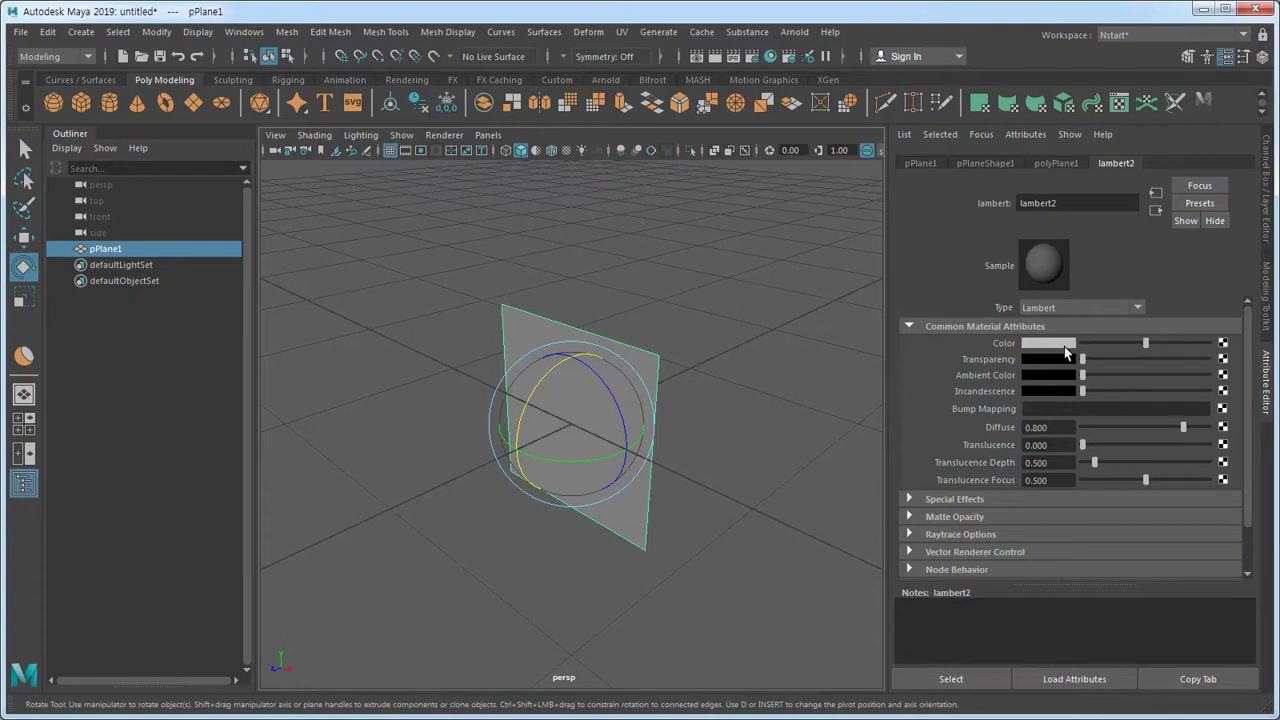
pyautogui.click(1222, 343)
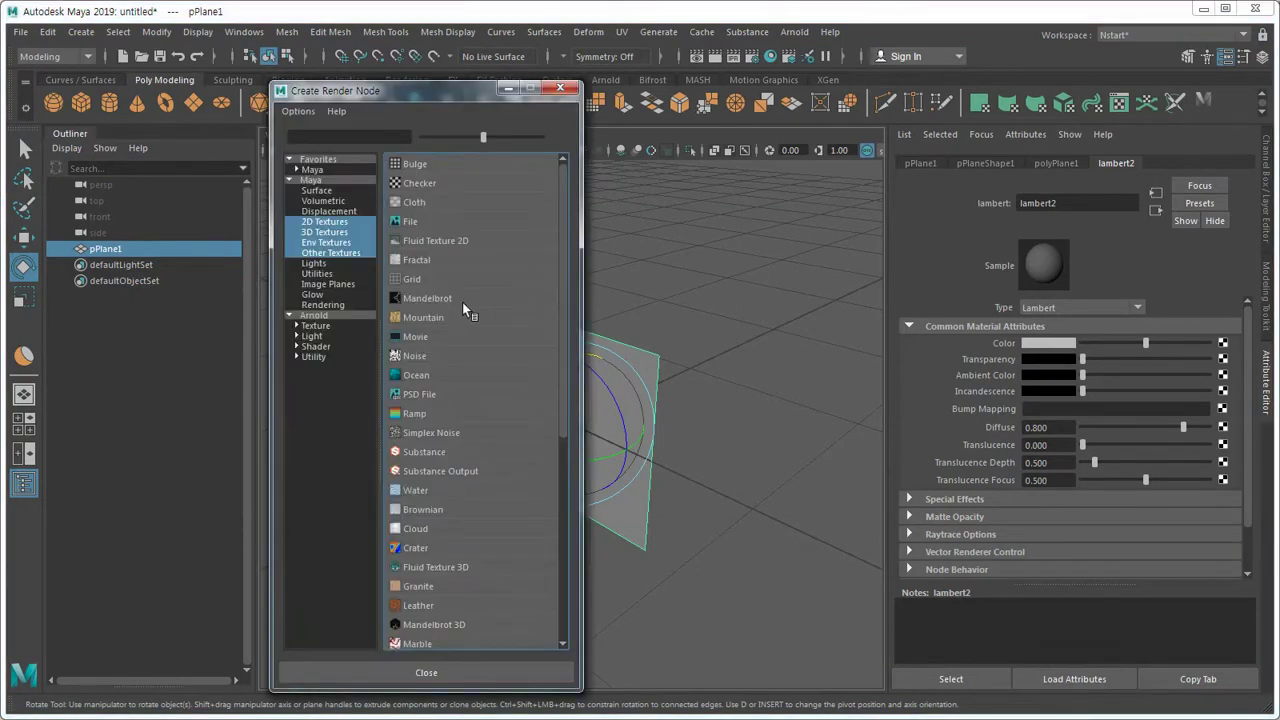
pyautogui.click(415, 222)
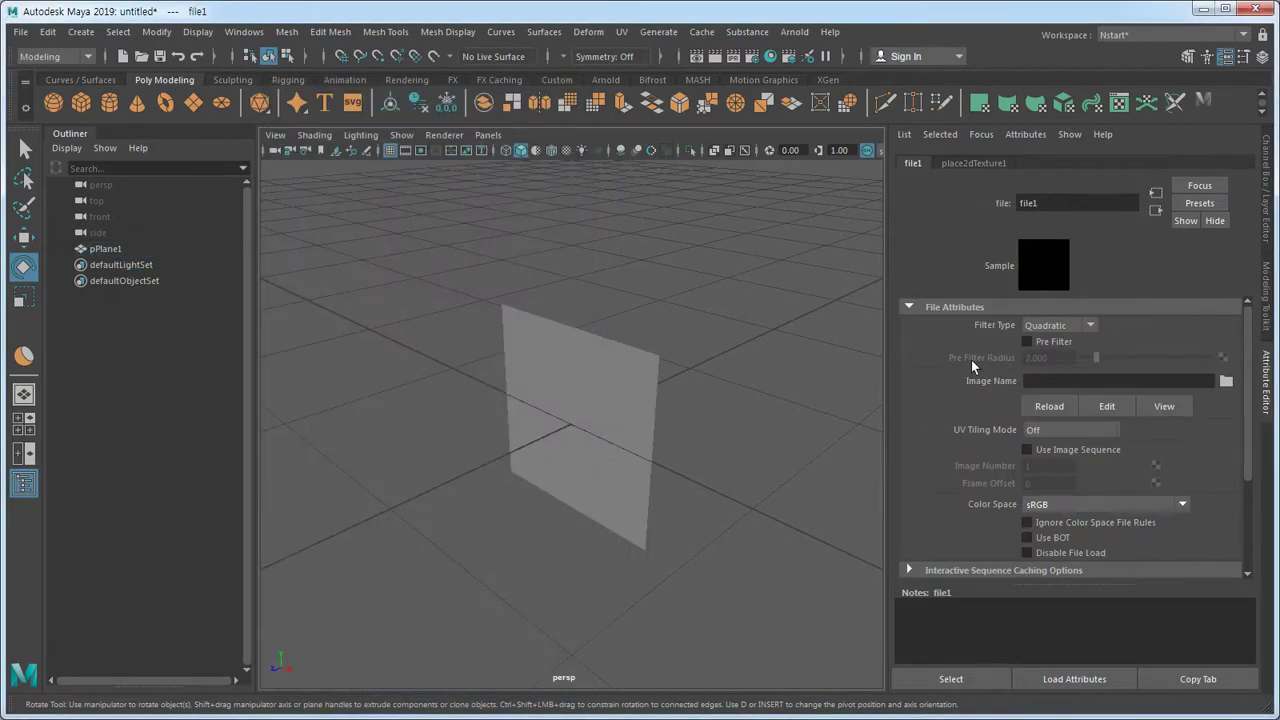
pyautogui.click(1228, 384)
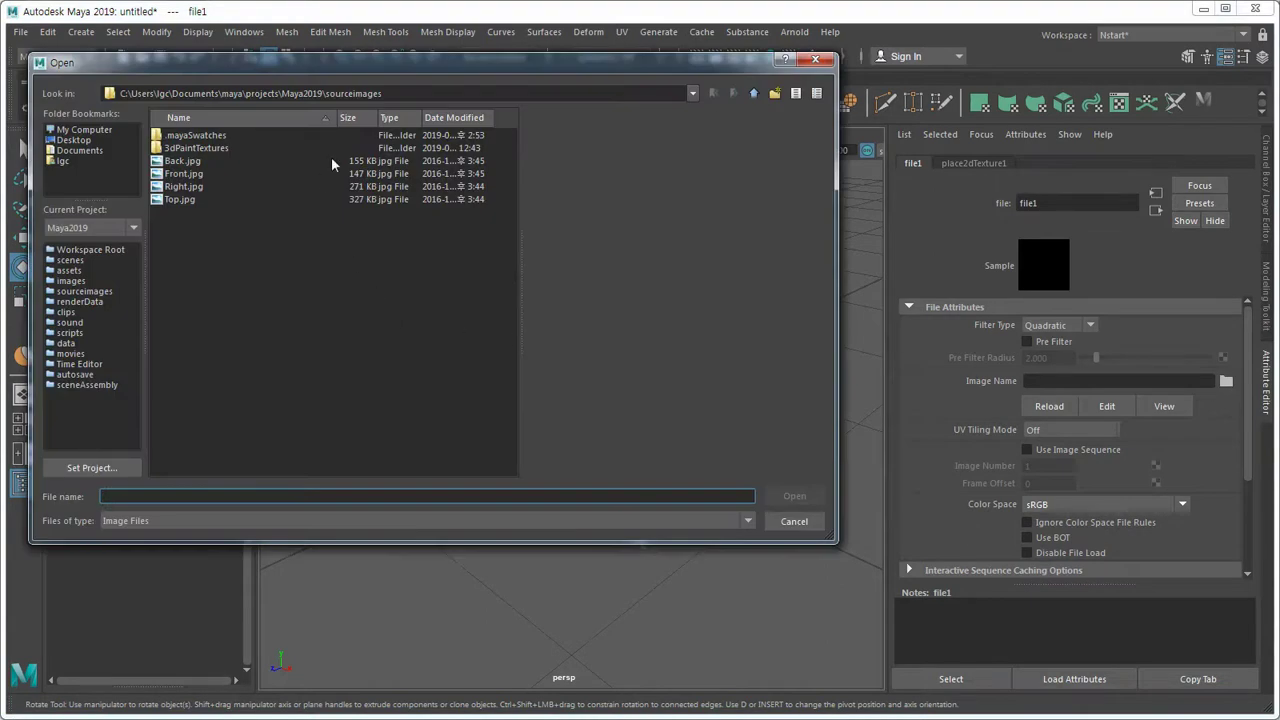
pyautogui.click(190, 175)
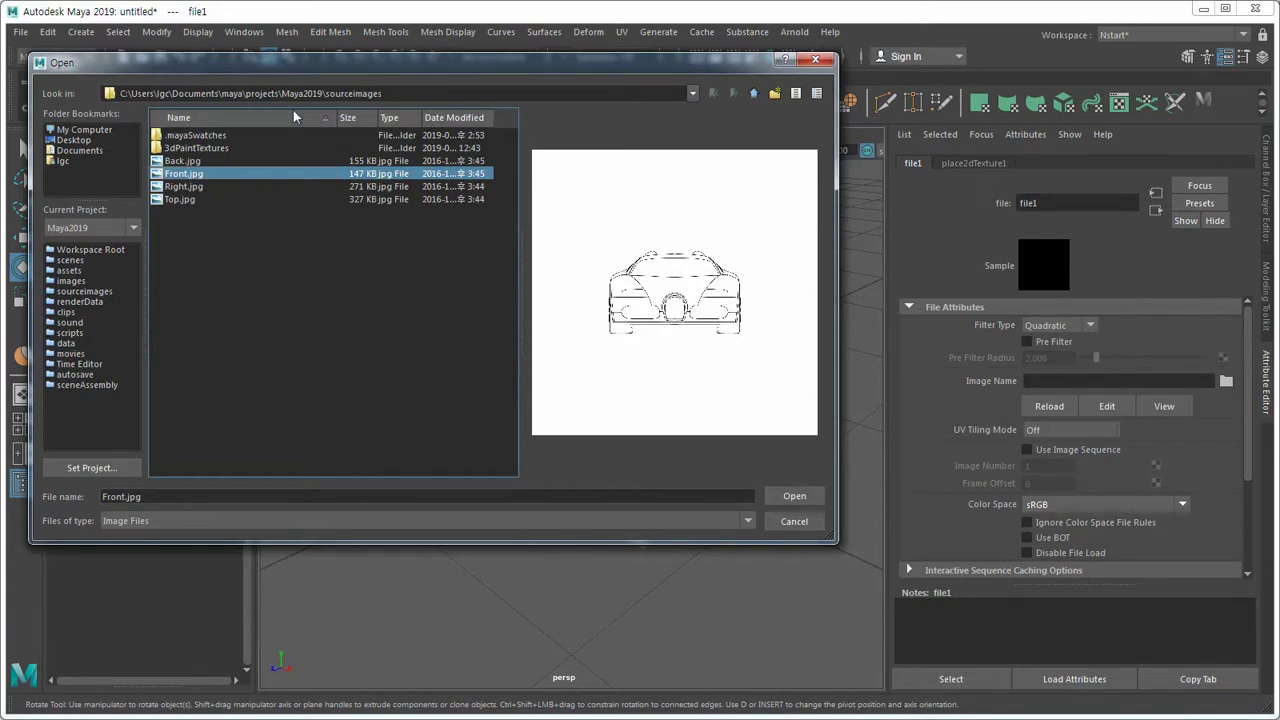
pyautogui.click(794, 496)
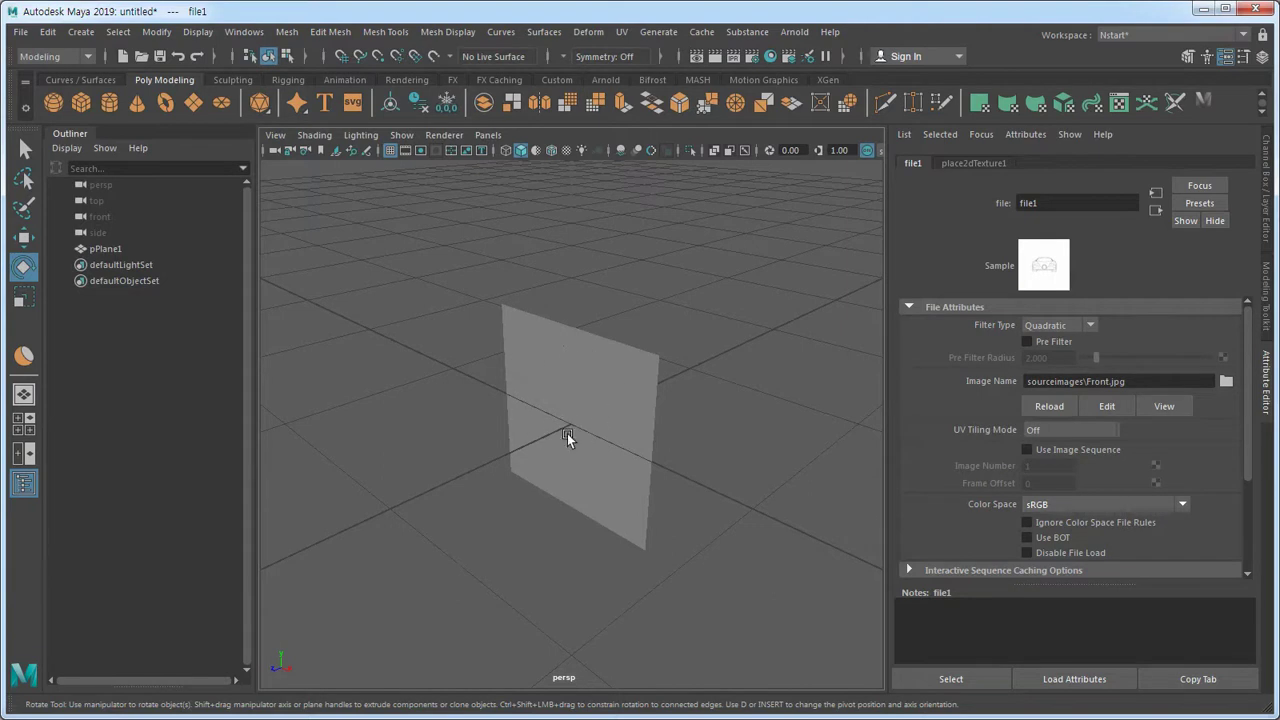
# - Turn on hardware texturing in the perspective view to display the car image on the plane
pyautogui.click(322, 138)
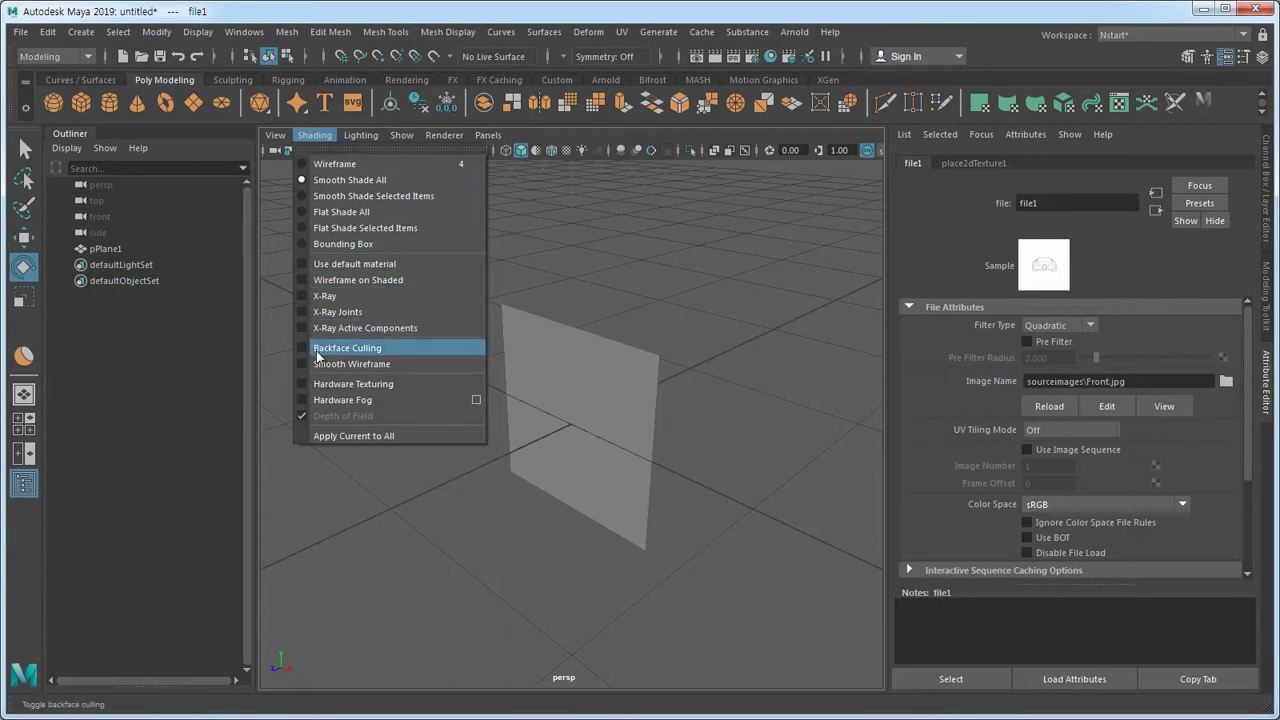
pyautogui.click(312, 383)
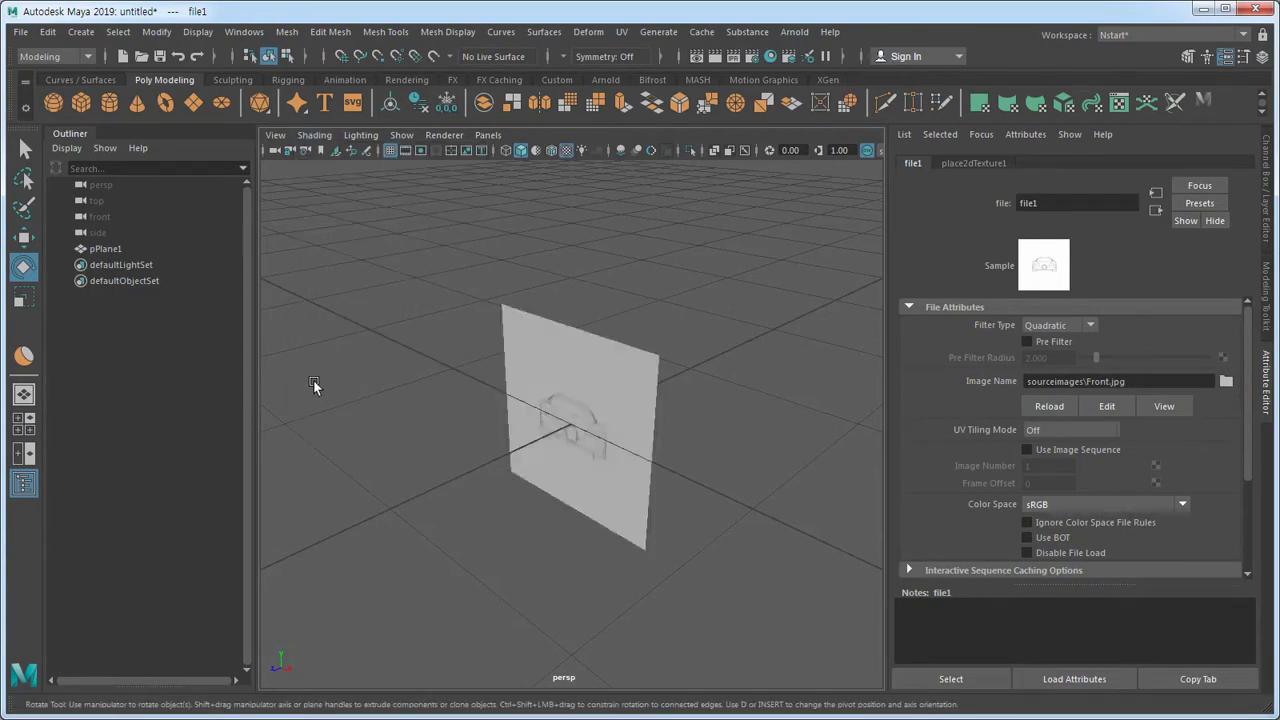
pyautogui.click(567, 152)
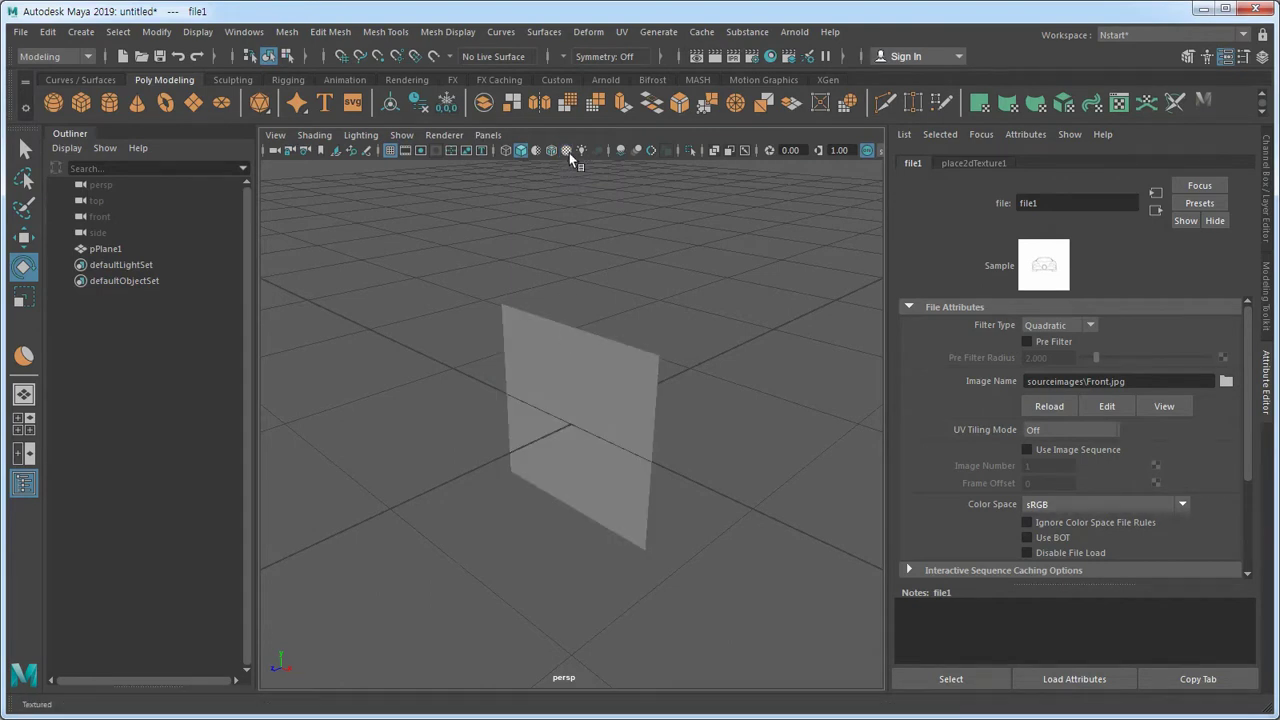
pyautogui.click(567, 152)
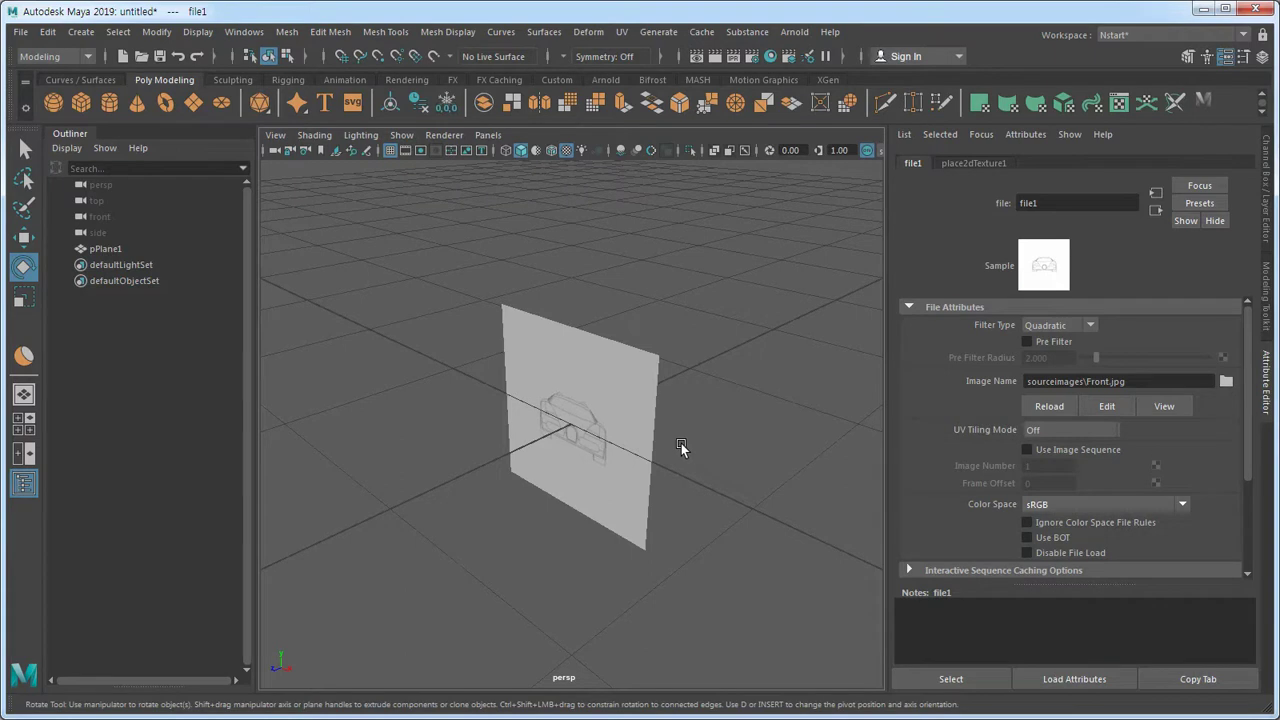
# - Enable Two Sided Lighting in the perspective view, check the textured plane from both sides, and leave it deselected
pyautogui.click(583, 457)
pyautogui.moveTo(691, 446); pyautogui.dragTo(545, 445)
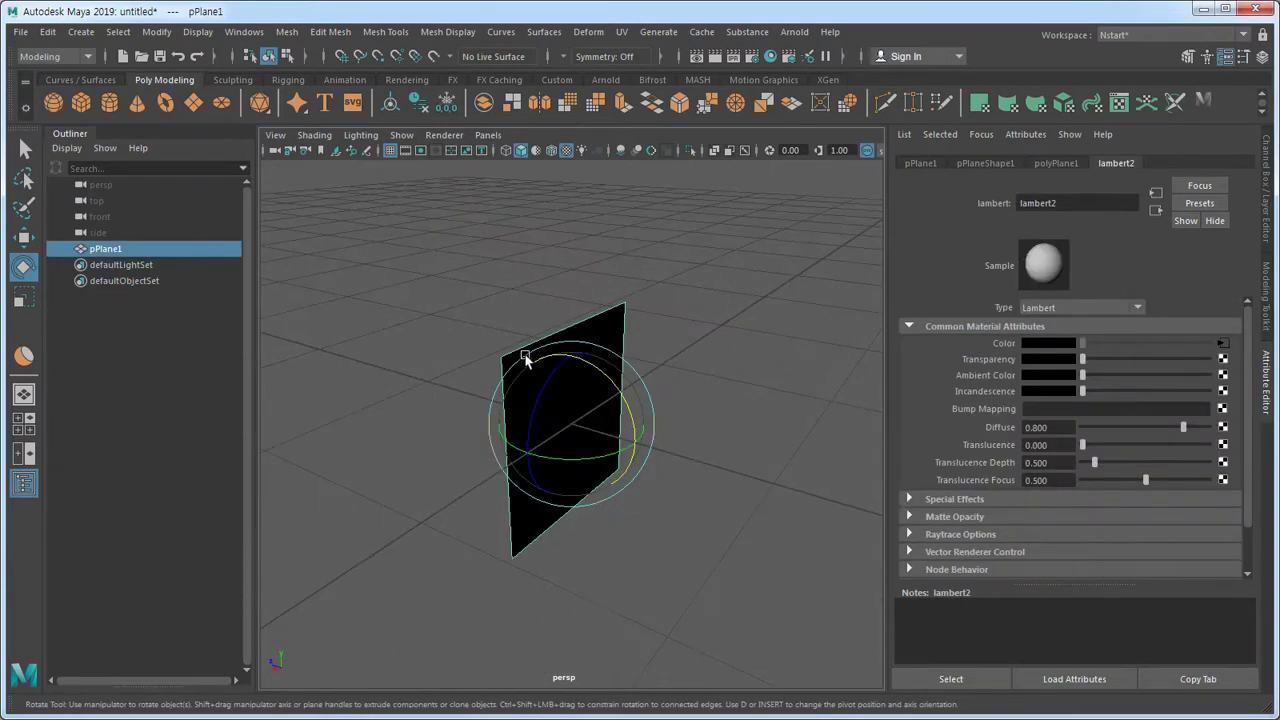
pyautogui.click(358, 137)
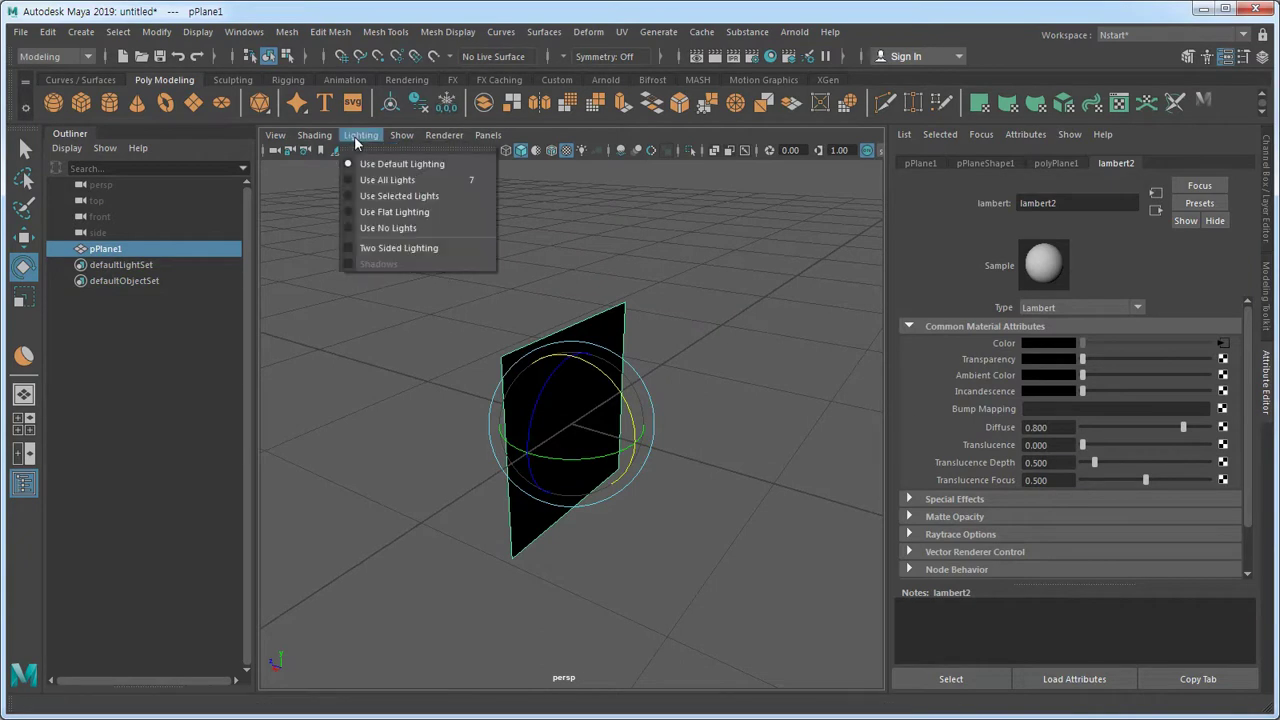
pyautogui.click(388, 248)
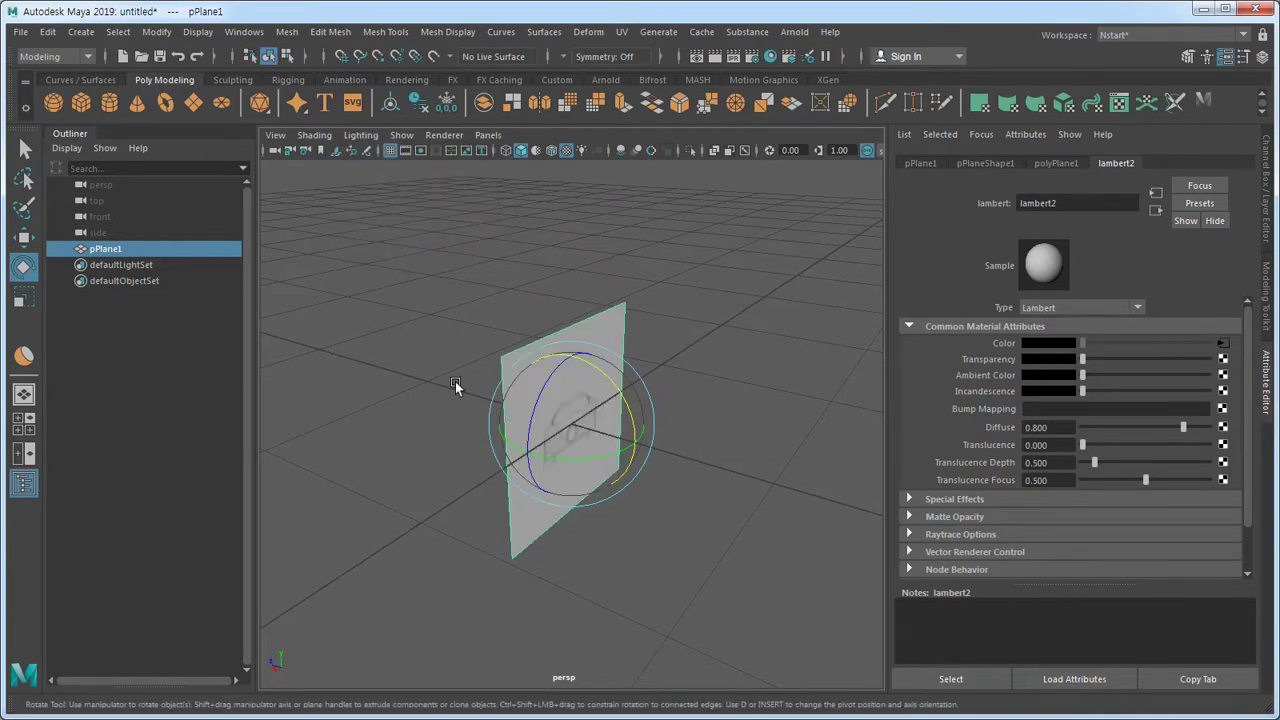
pyautogui.keyDown('alt'); pyautogui.moveTo(614, 531); pyautogui.dragTo(797, 517); pyautogui.keyUp('alt')
pyautogui.click(743, 479)
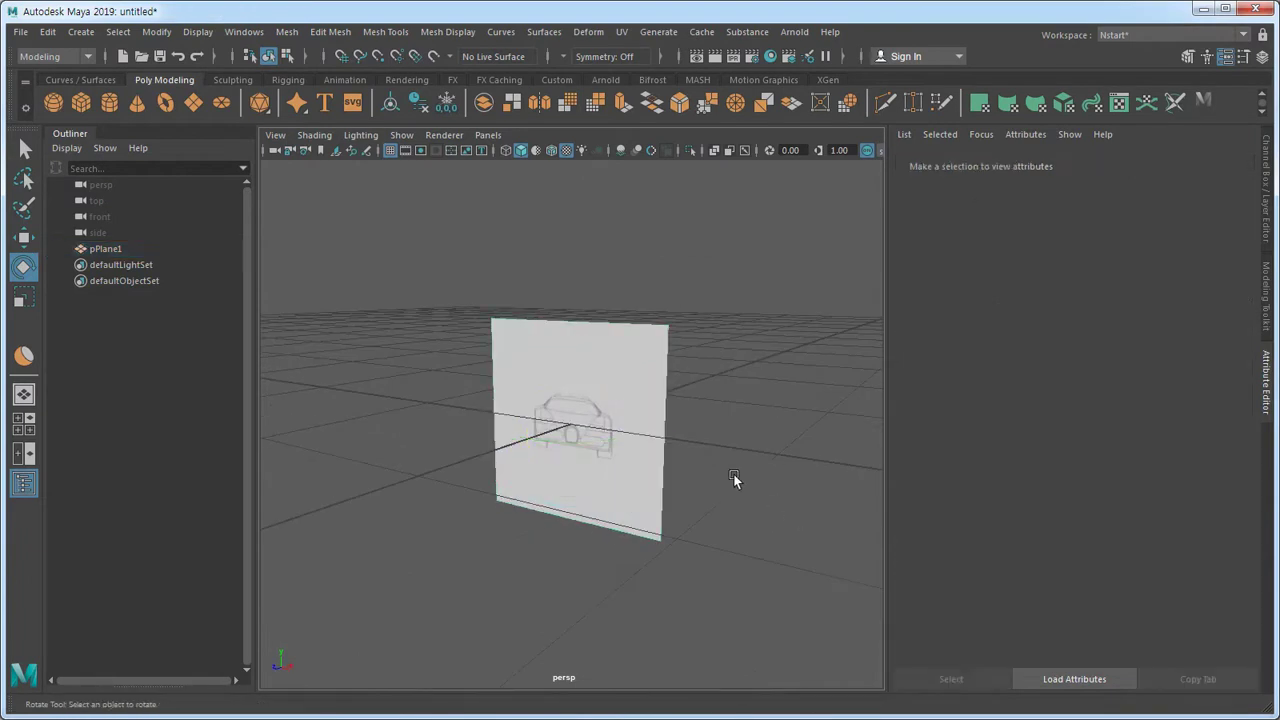
pyautogui.click(646, 388)
pyautogui.keyDown('alt'); pyautogui.moveTo(748, 478); pyautogui.dragTo(723, 480); pyautogui.keyUp('alt')
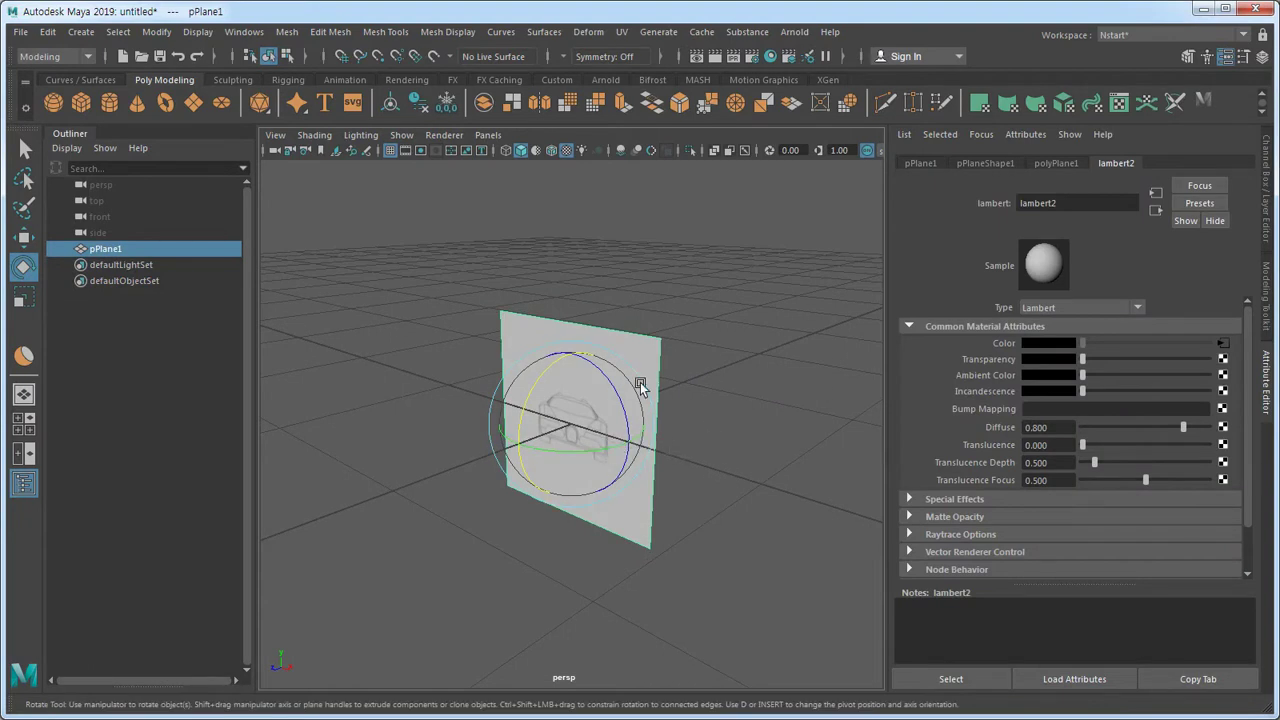
pyautogui.keyDown('alt'); pyautogui.moveTo(722, 441); pyautogui.dragTo(674, 442); pyautogui.keyUp('alt')
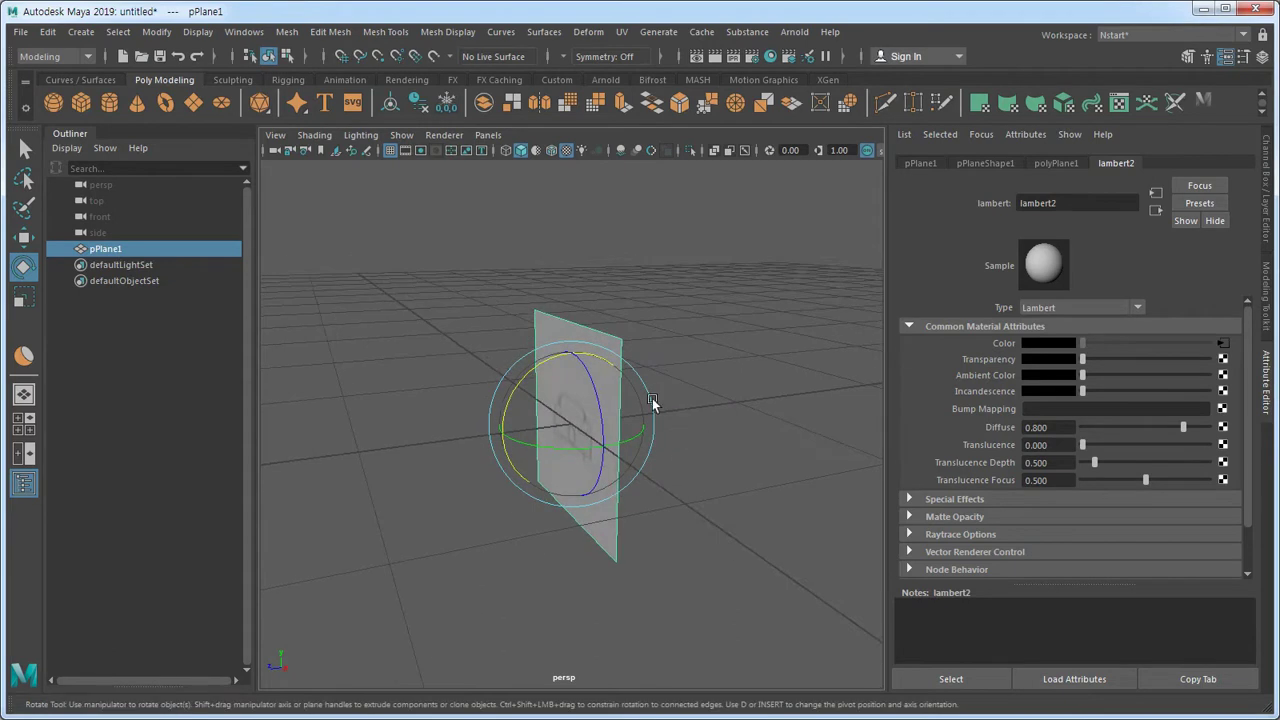
pyautogui.click(723, 497)
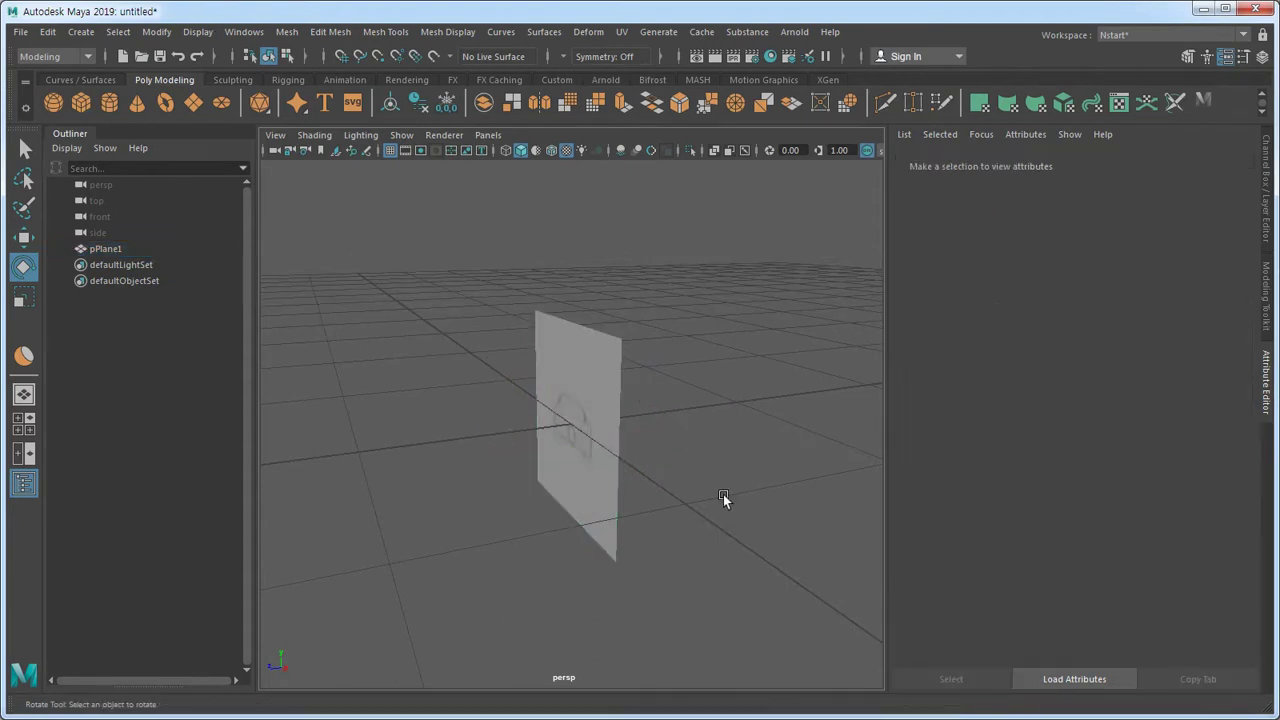
# - Duplicate the textured front-view plane and set the copy's Y rotation to 90 so it stands perpendicular to the original
pyautogui.click(613, 420)
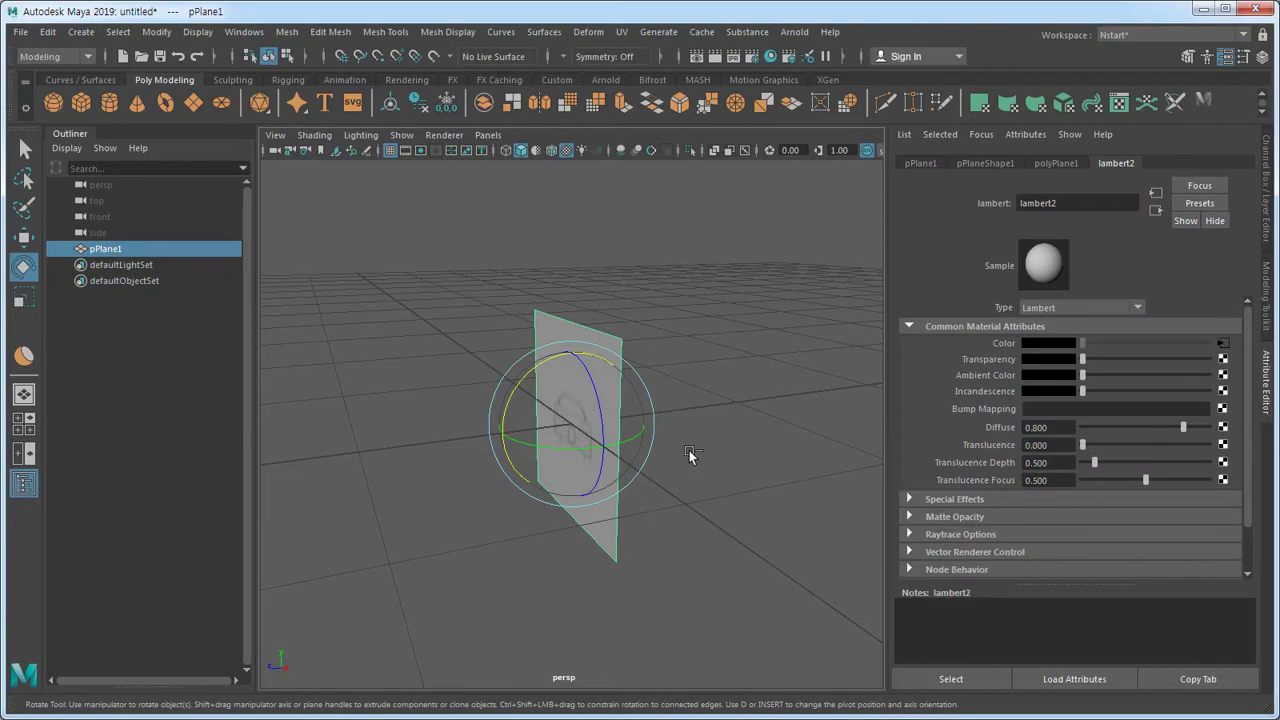
pyautogui.hotkey('ctrl', 'd')
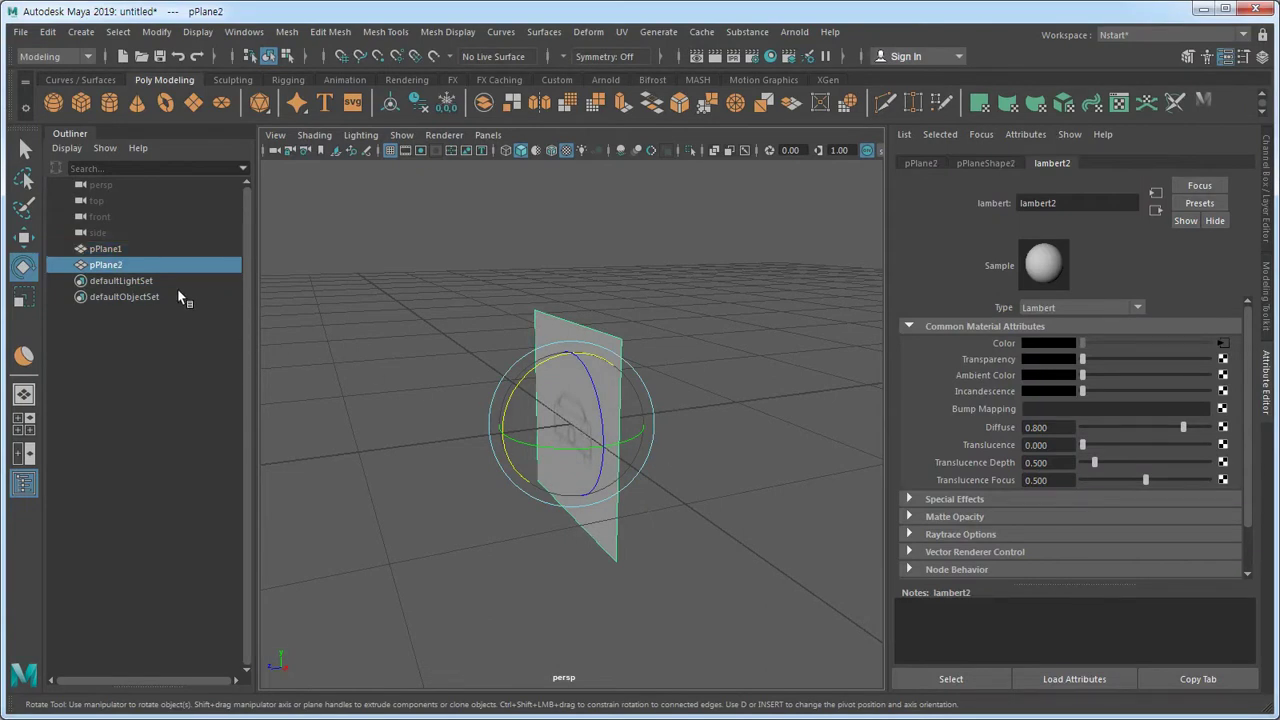
pyautogui.moveTo(560, 449); pyautogui.dragTo(649, 447)
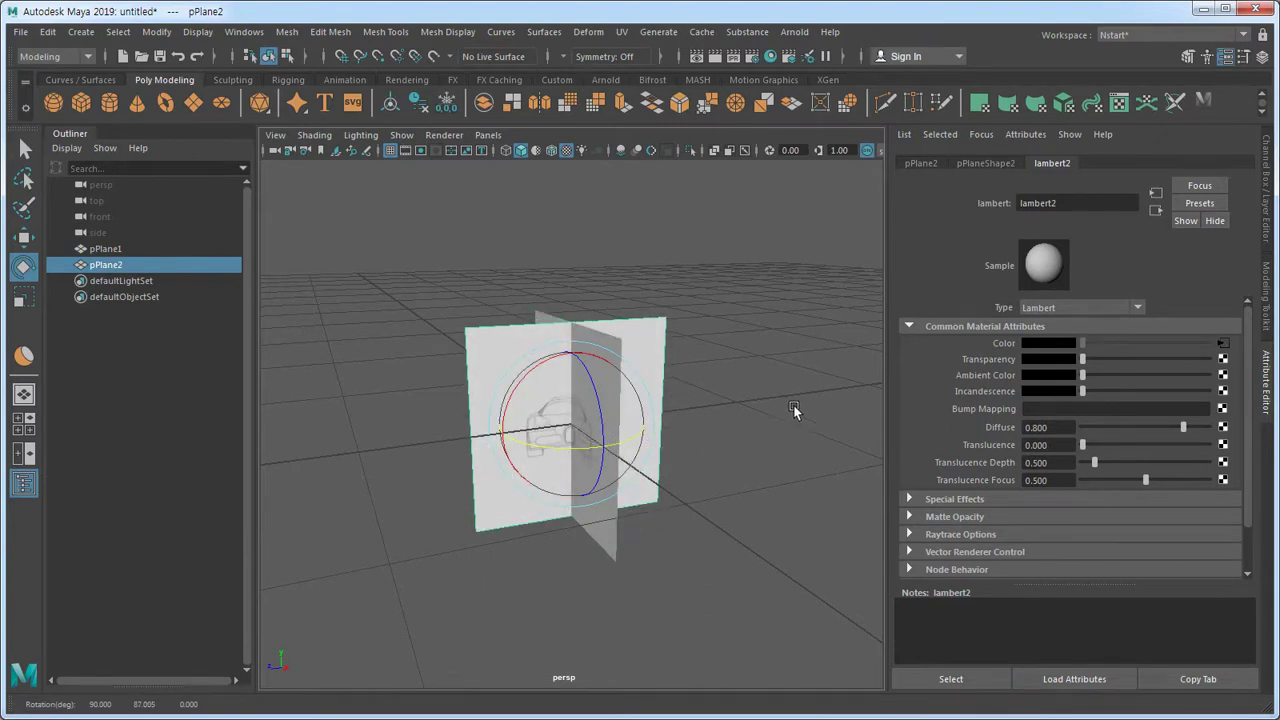
pyautogui.click(921, 163)
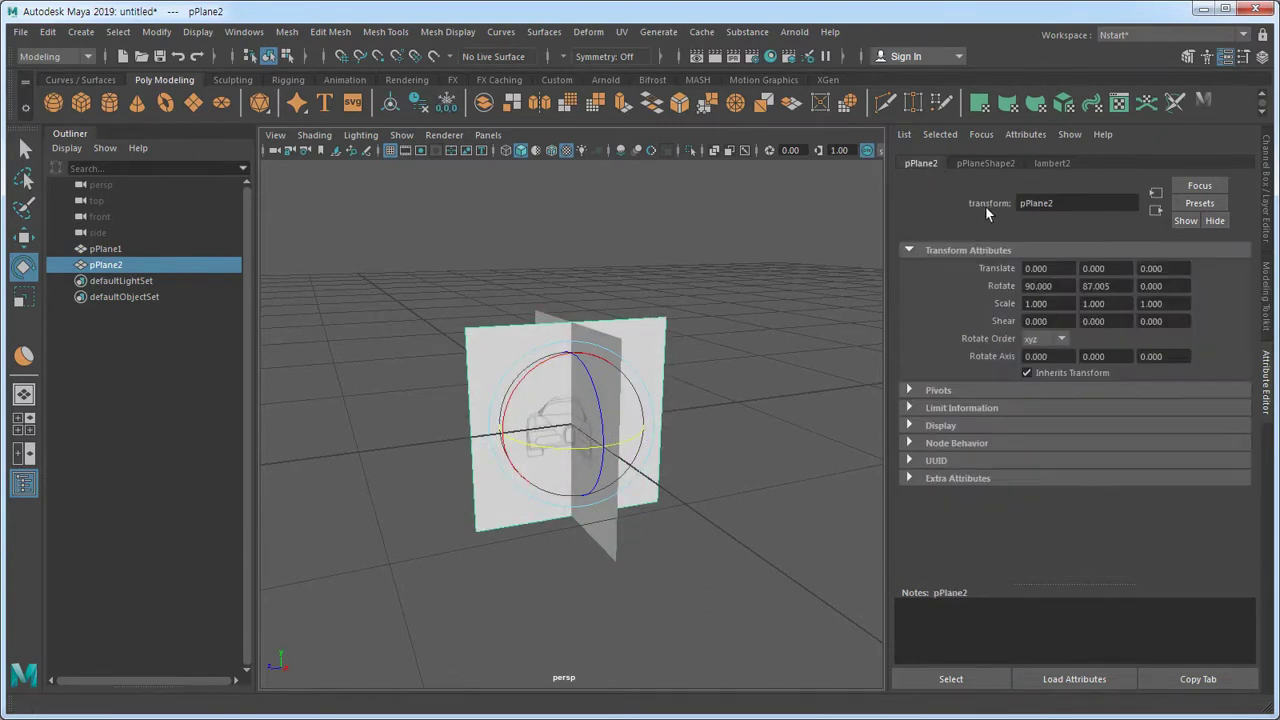
pyautogui.click(1101, 286)
pyautogui.write('90')
pyautogui.press('Return')
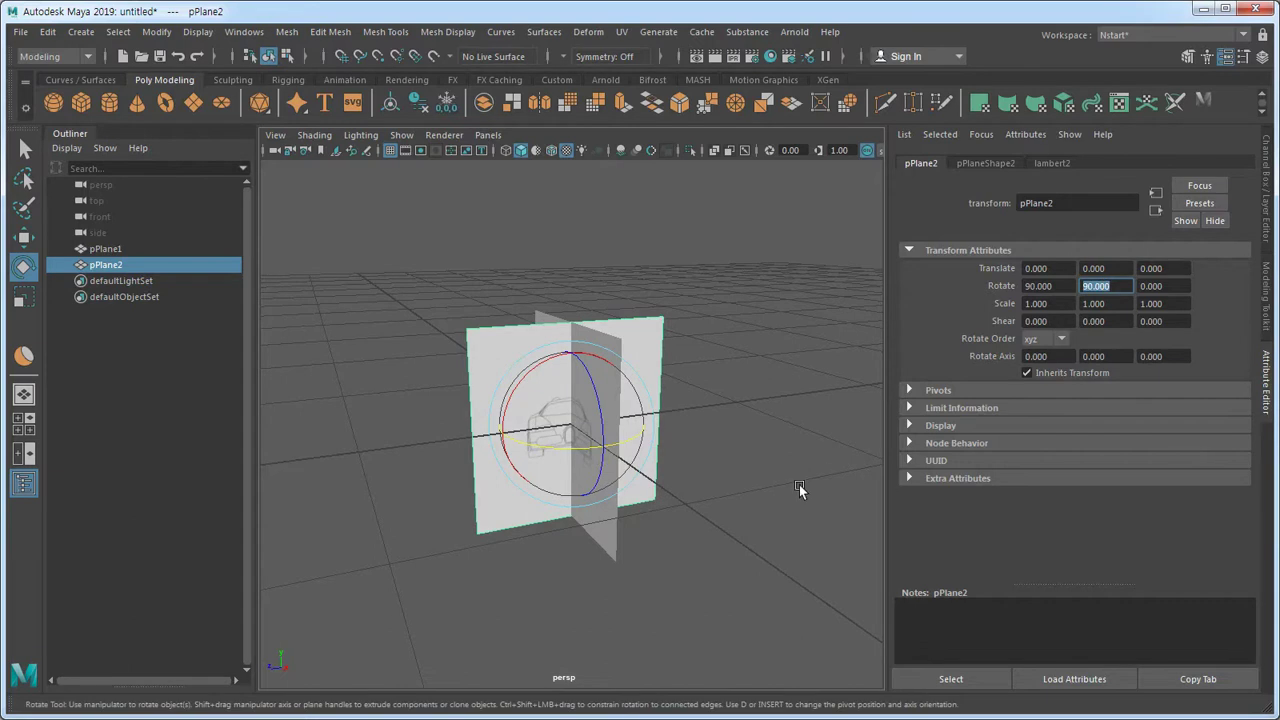
# - Assign a new Lambert material to the duplicated plane pPlane2
pyautogui.click(796, 485)
pyautogui.click(641, 337)
pyautogui.moveTo(660, 267); pyautogui.dragTo(626, 684, button='right')
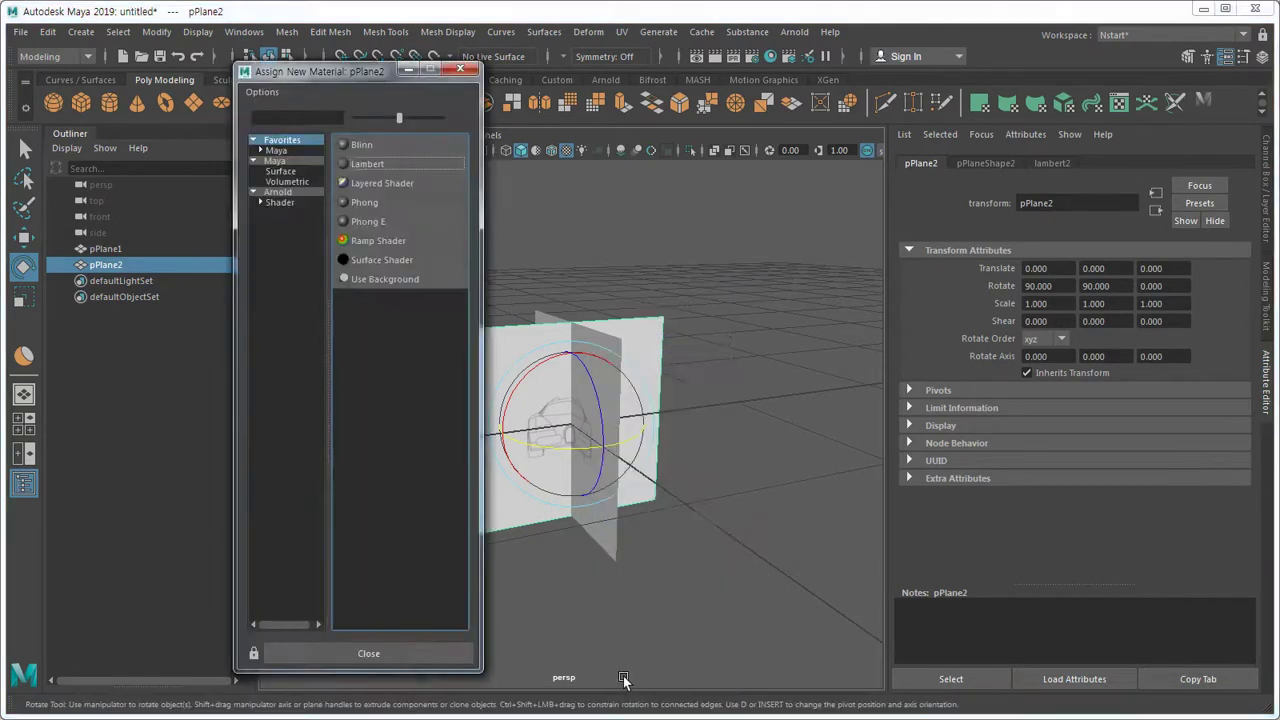
pyautogui.click(375, 168)
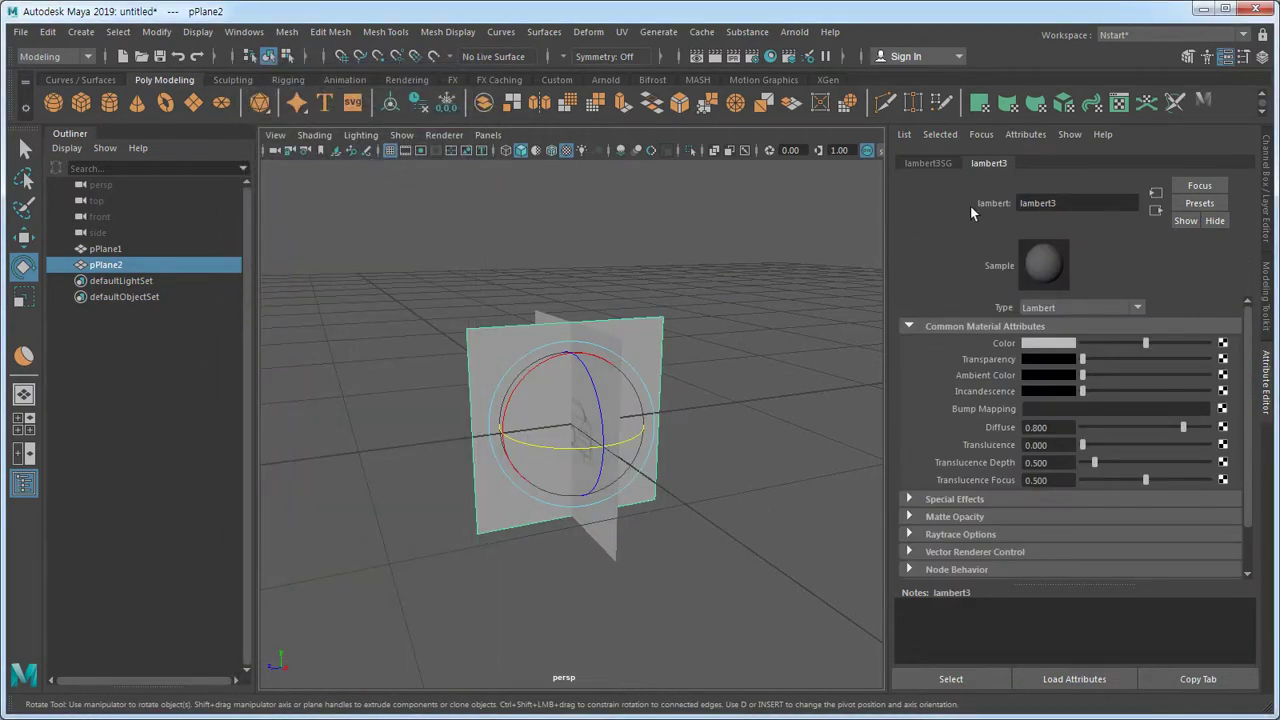
# - Map a File texture to the lambert3 material's Color and load Right.jpg from the sourceimages folder as its image
pyautogui.click(1222, 345)
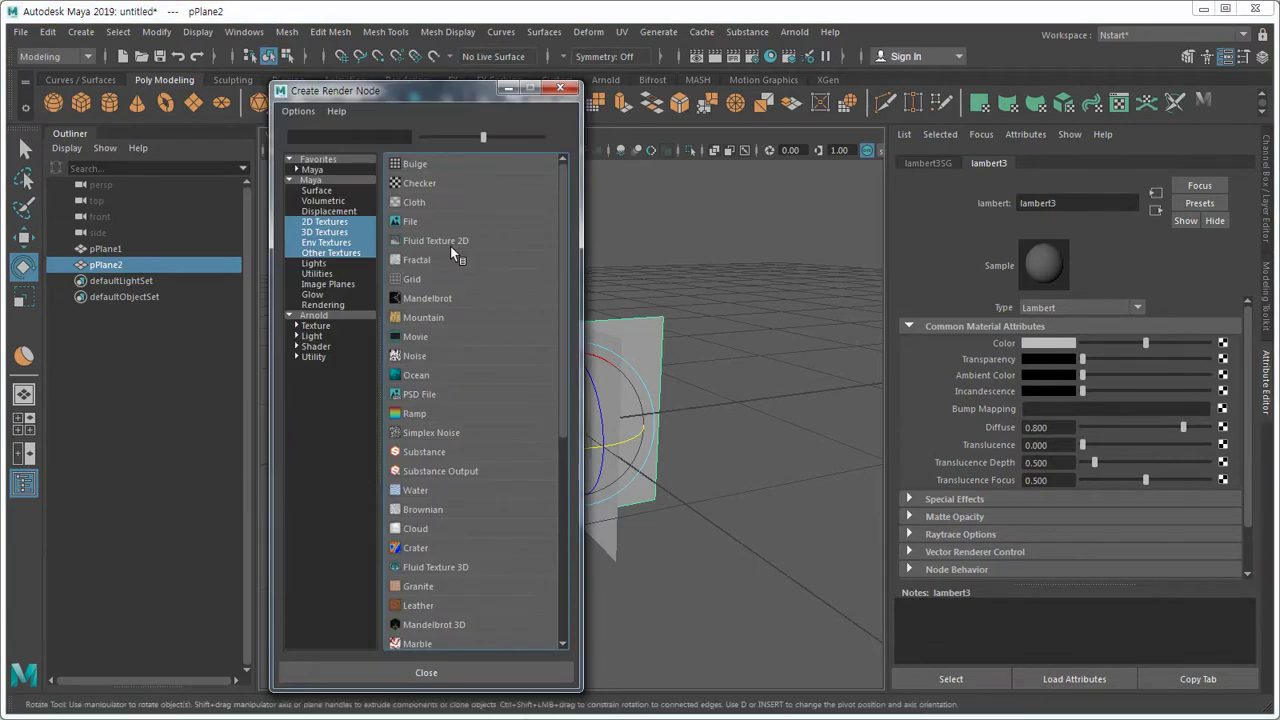
pyautogui.click(410, 221)
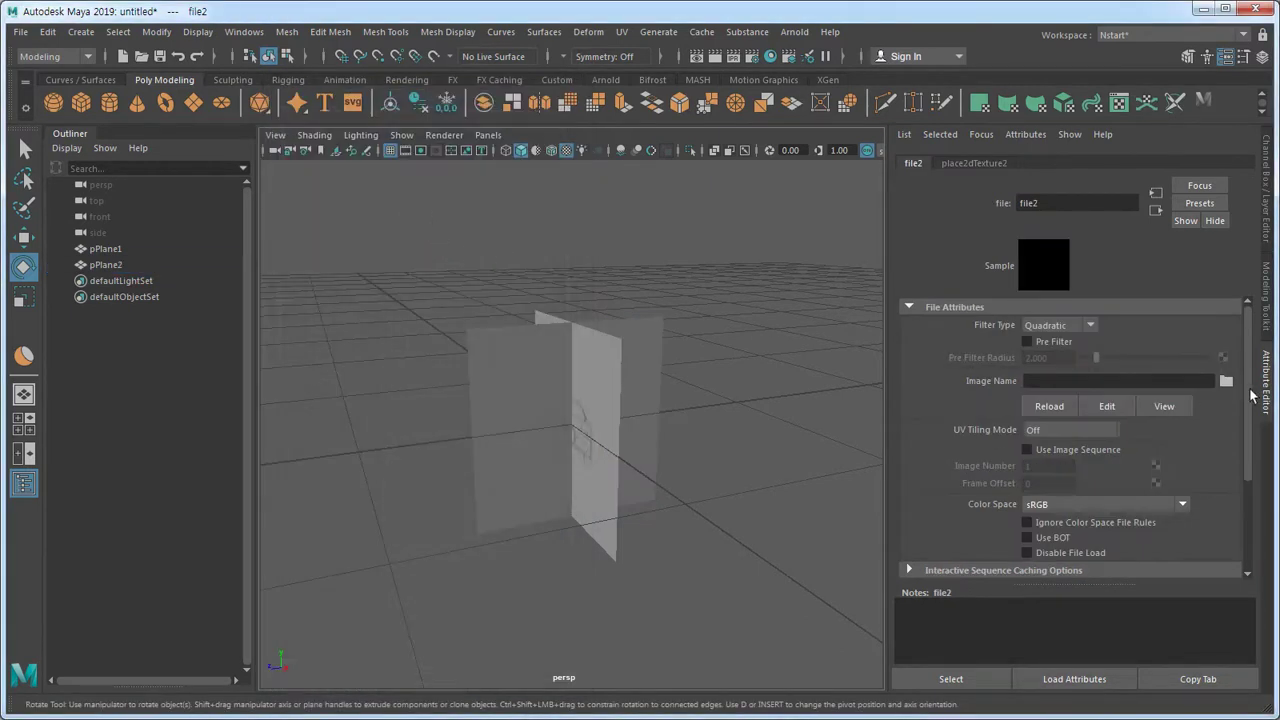
pyautogui.click(1226, 381)
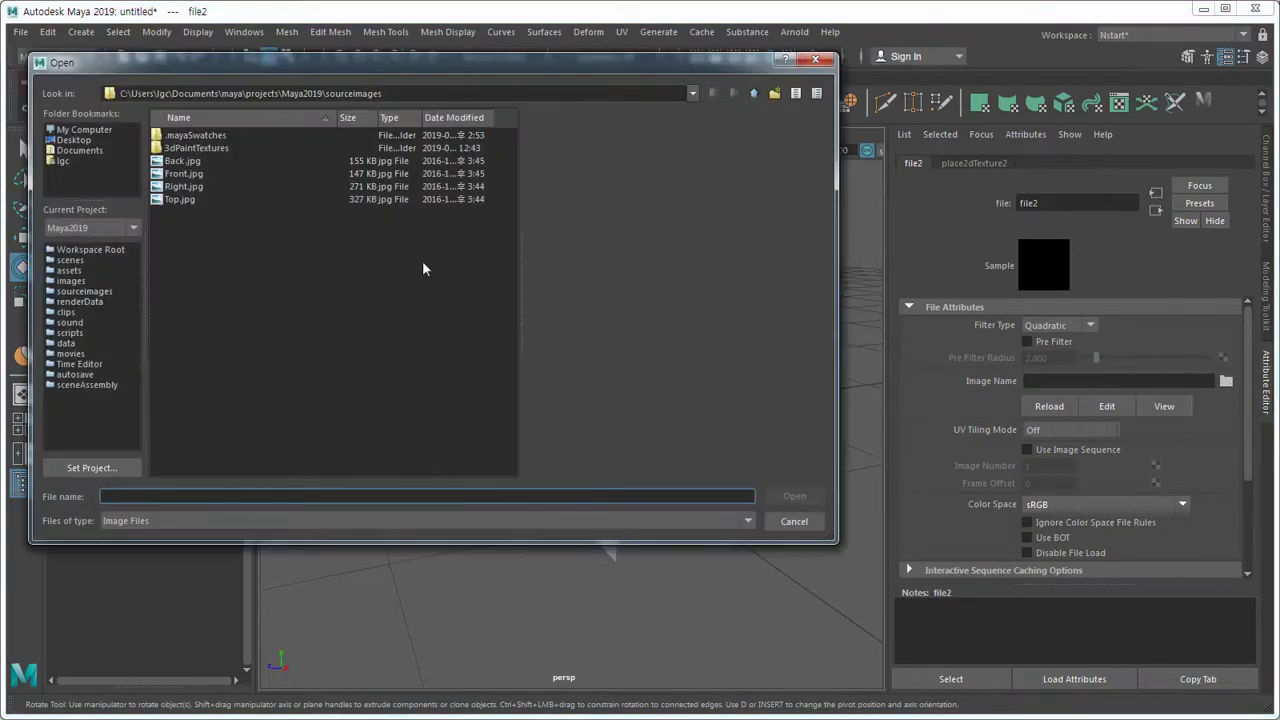
pyautogui.click(188, 187)
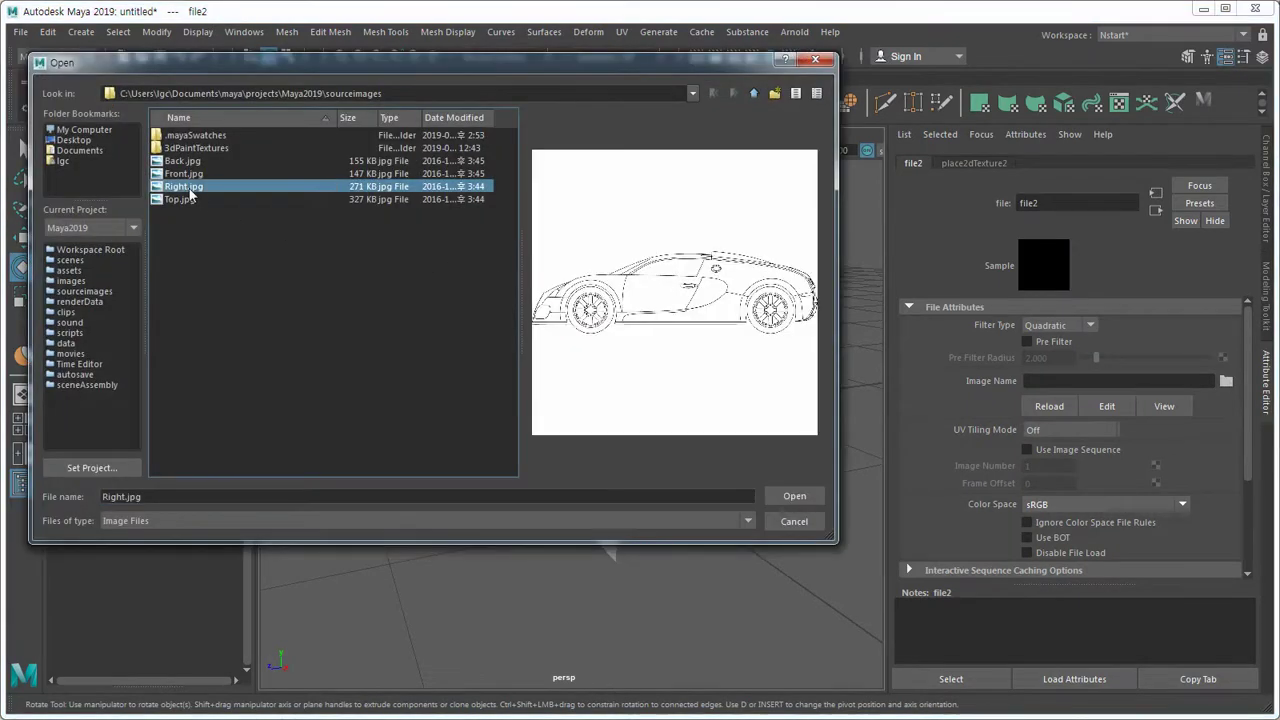
pyautogui.click(798, 495)
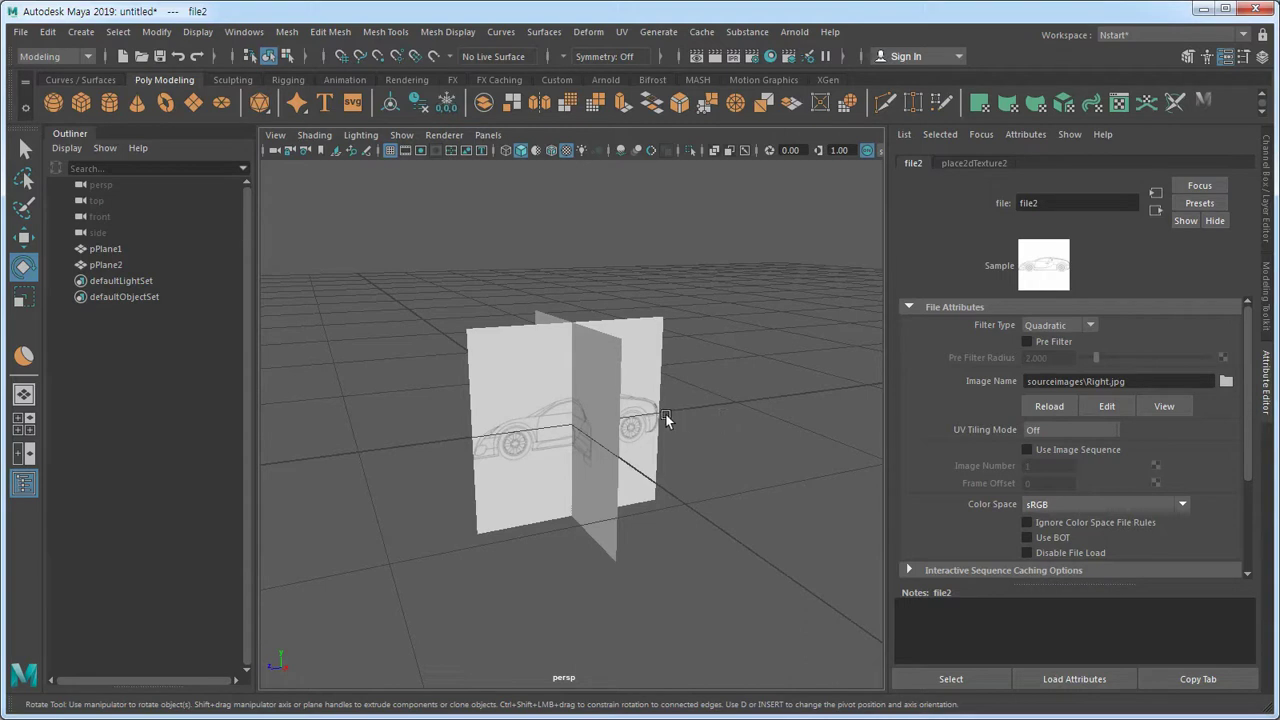
pyautogui.click(743, 476)
pyautogui.click(530, 396)
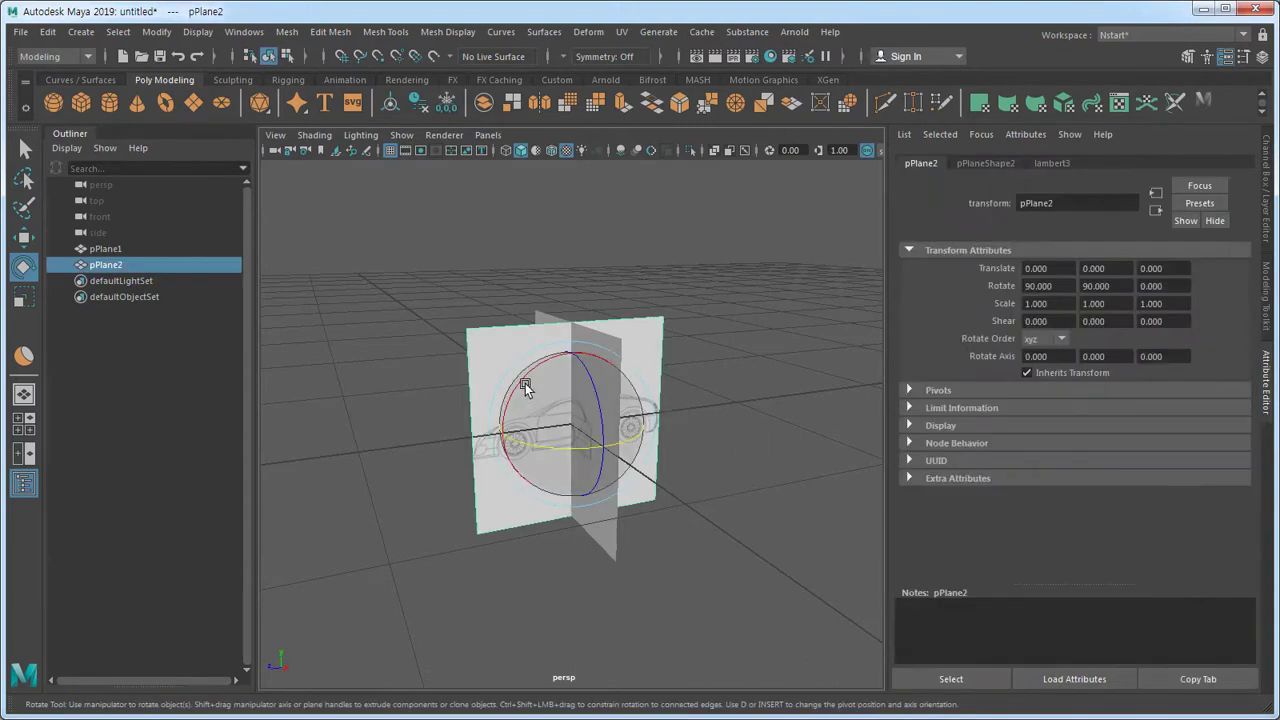
pyautogui.click(615, 348)
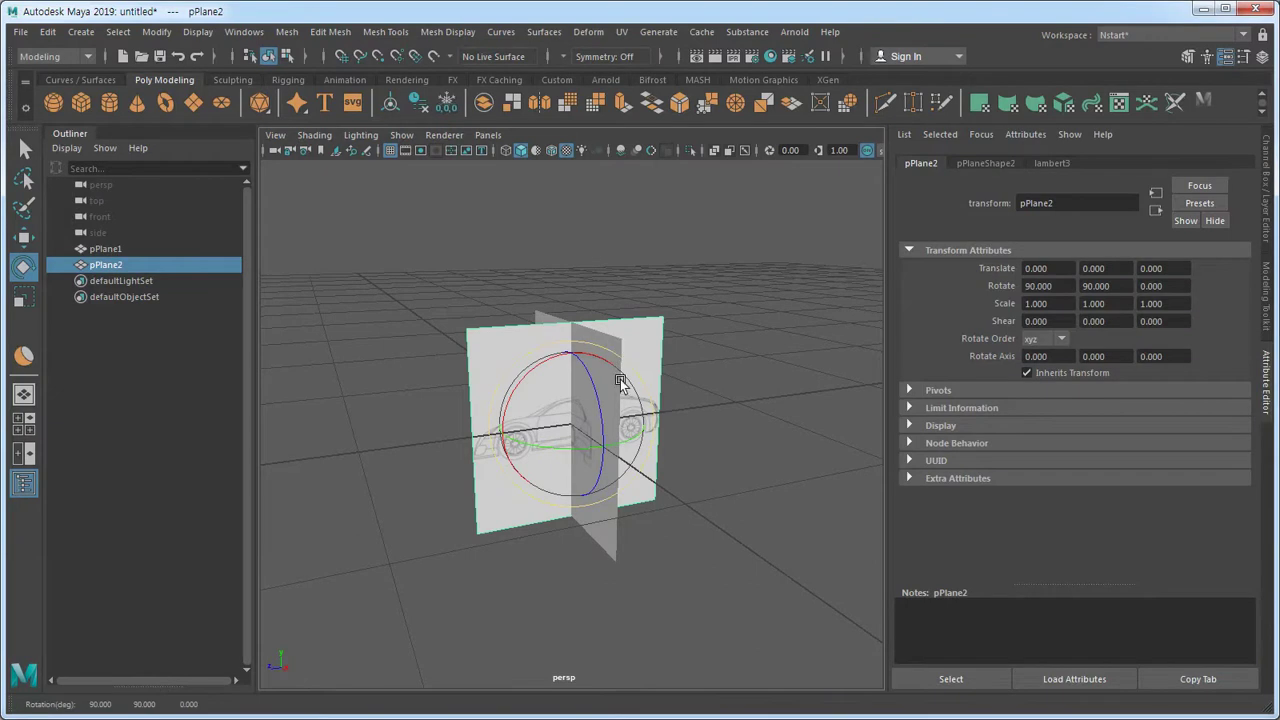
pyautogui.click(613, 520)
pyautogui.click(736, 504)
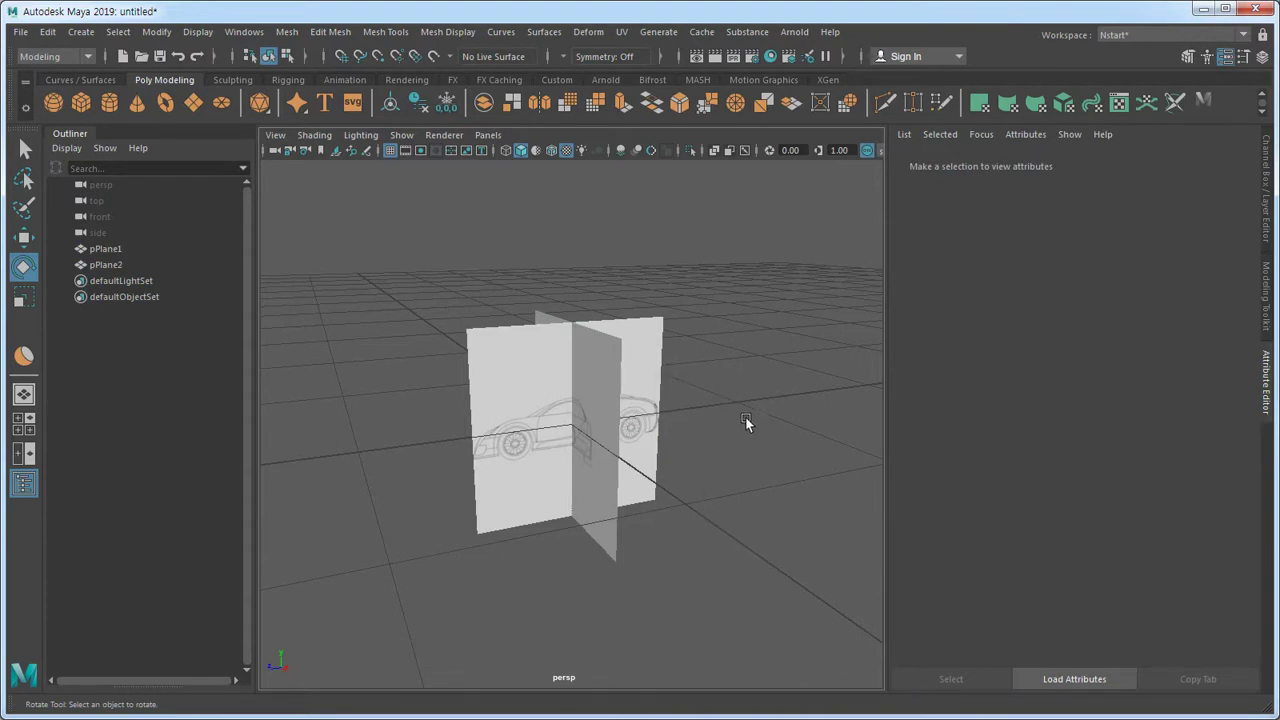
# - Show the channel and layer settings and rename the front-view plane pPlane1 as front
pyautogui.click(1266, 175)
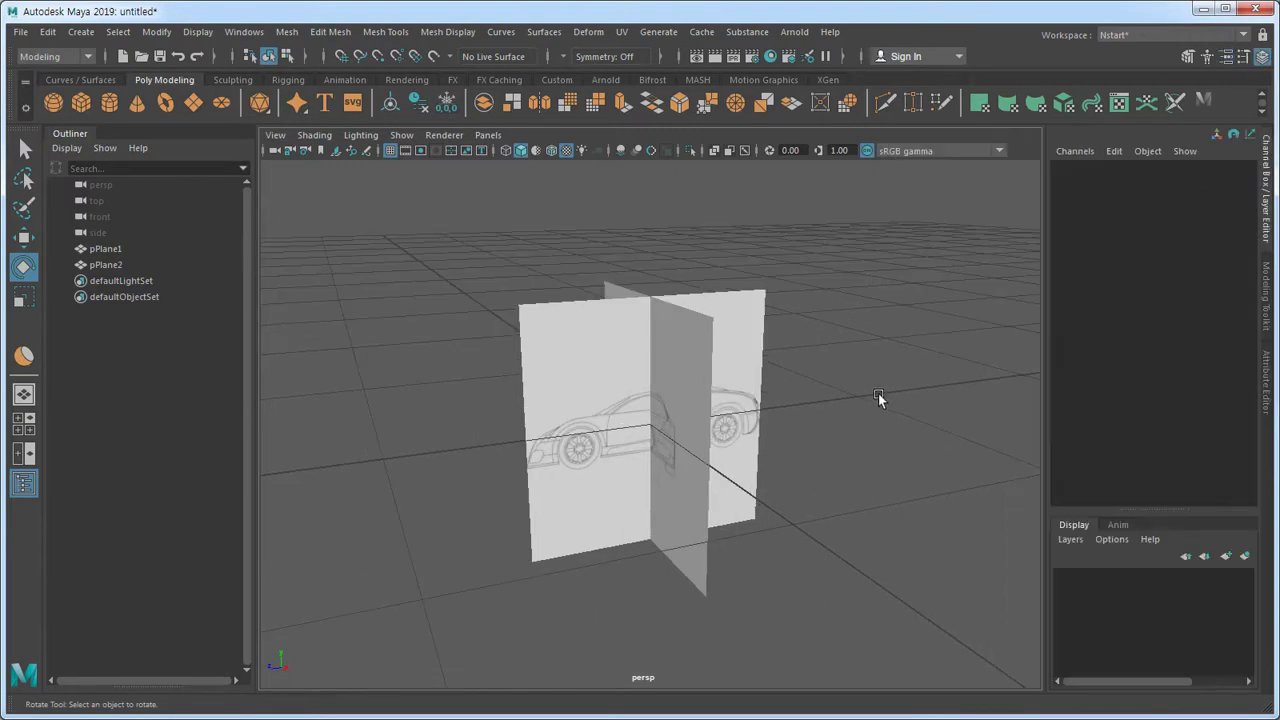
pyautogui.keyDown('alt'); pyautogui.moveTo(829, 528); pyautogui.dragTo(854, 531); pyautogui.keyUp('alt')
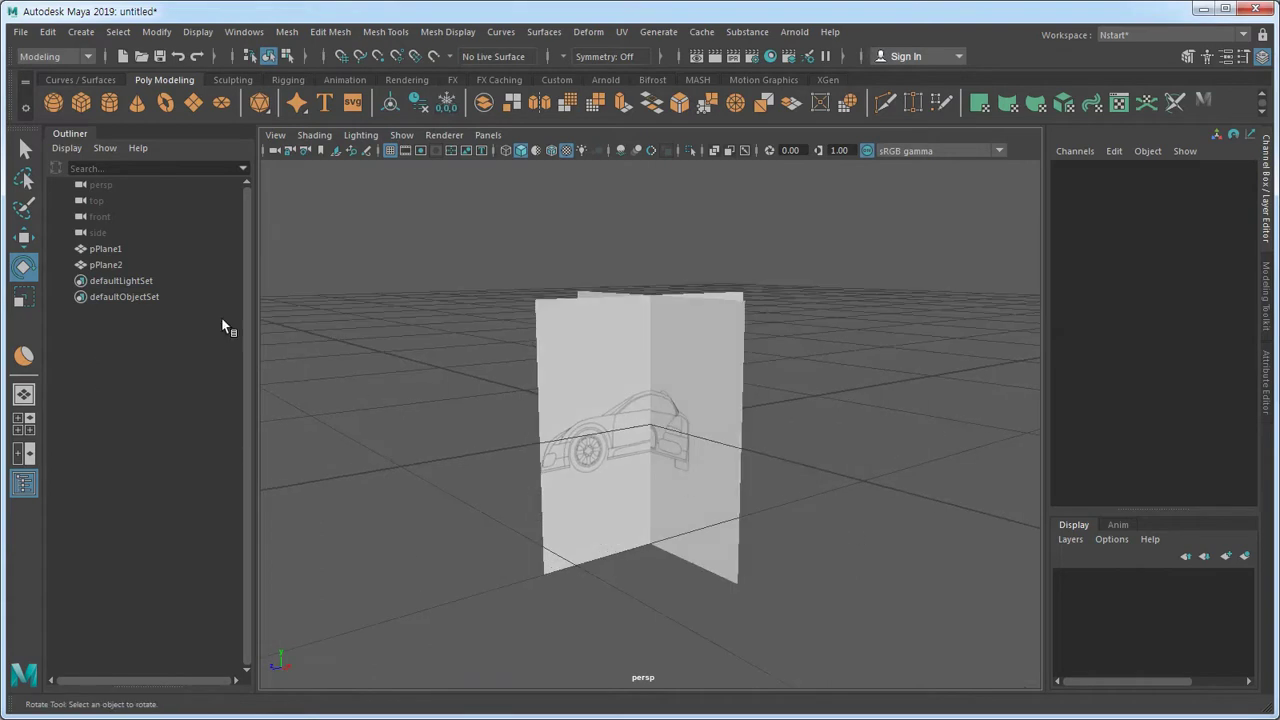
pyautogui.click(107, 250)
pyautogui.doubleClick(107, 250)
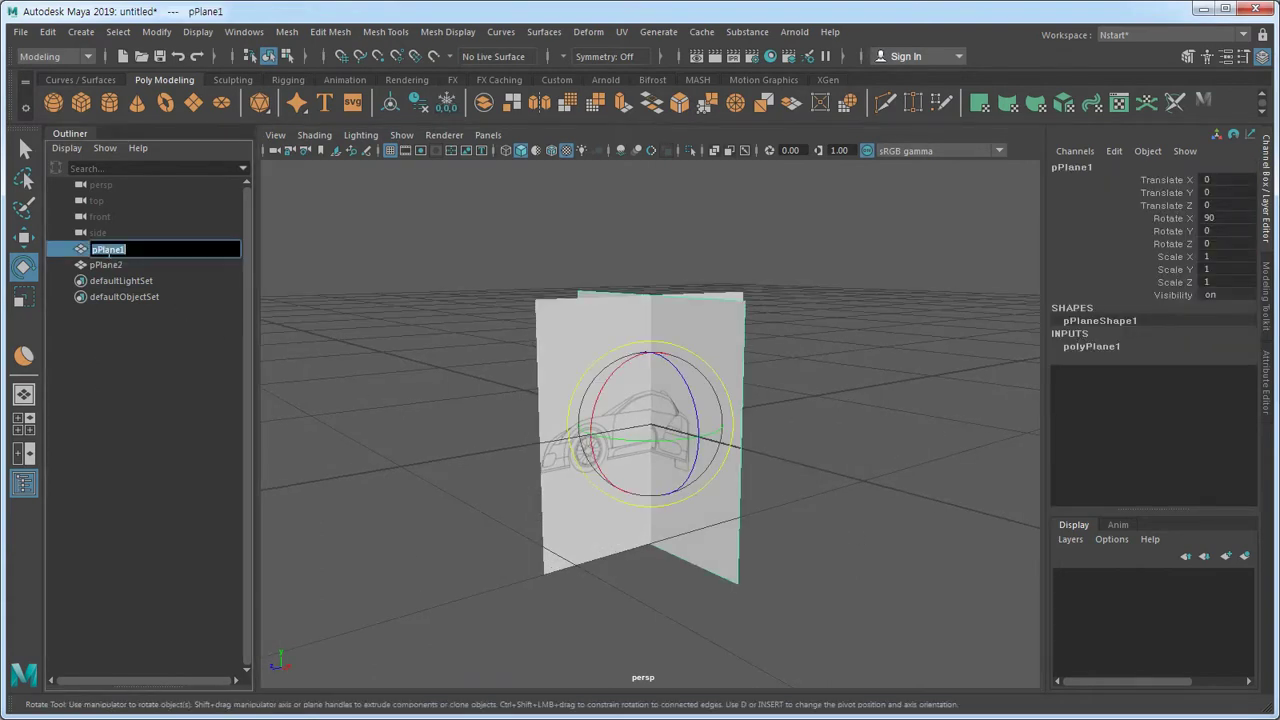
pyautogui.write('front')
pyautogui.press('Return')
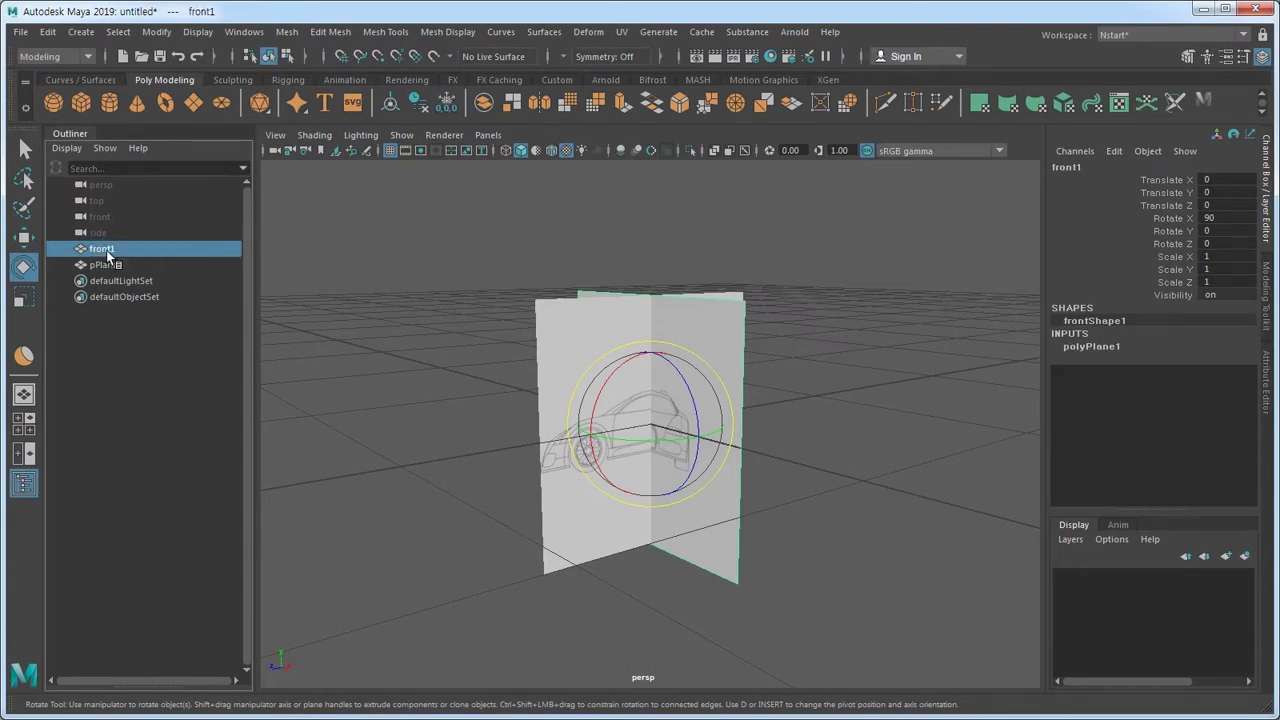
# - Rename the side-view plane pPlane2 as right
pyautogui.click(554, 330)
pyautogui.click(554, 330)
pyautogui.doubleClick(113, 266)
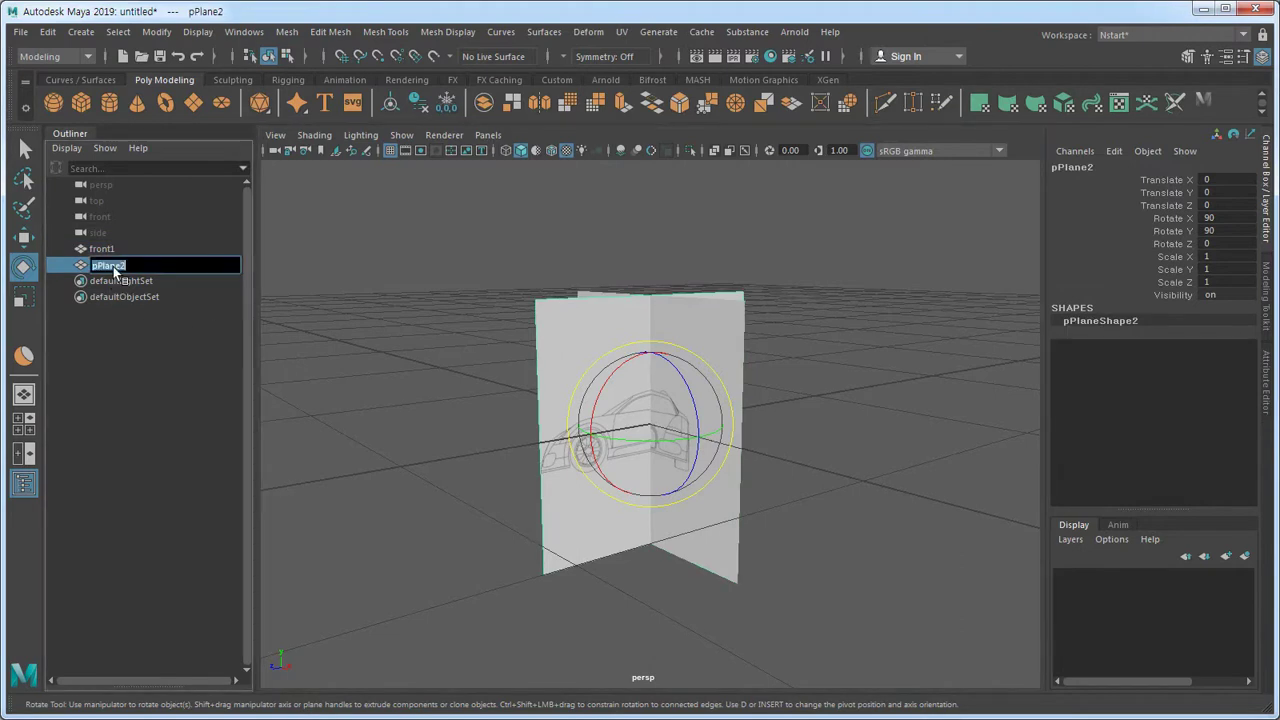
pyautogui.write('right')
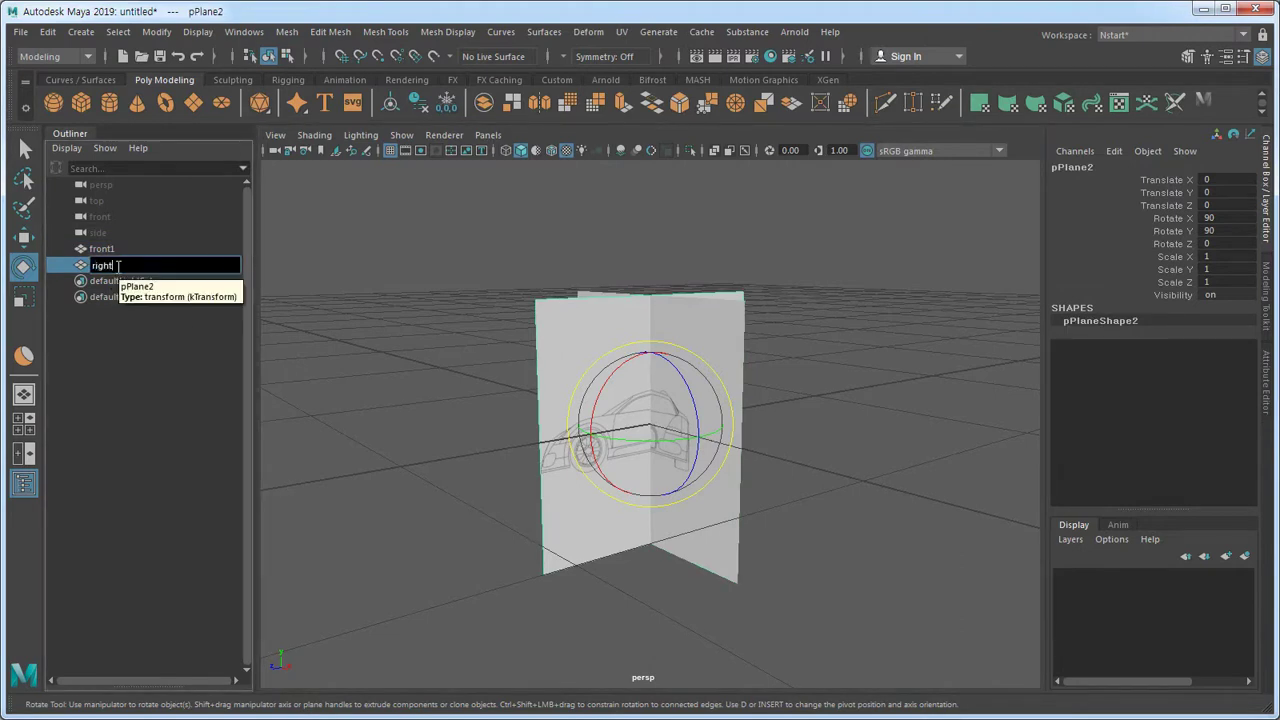
pyautogui.press('Return')
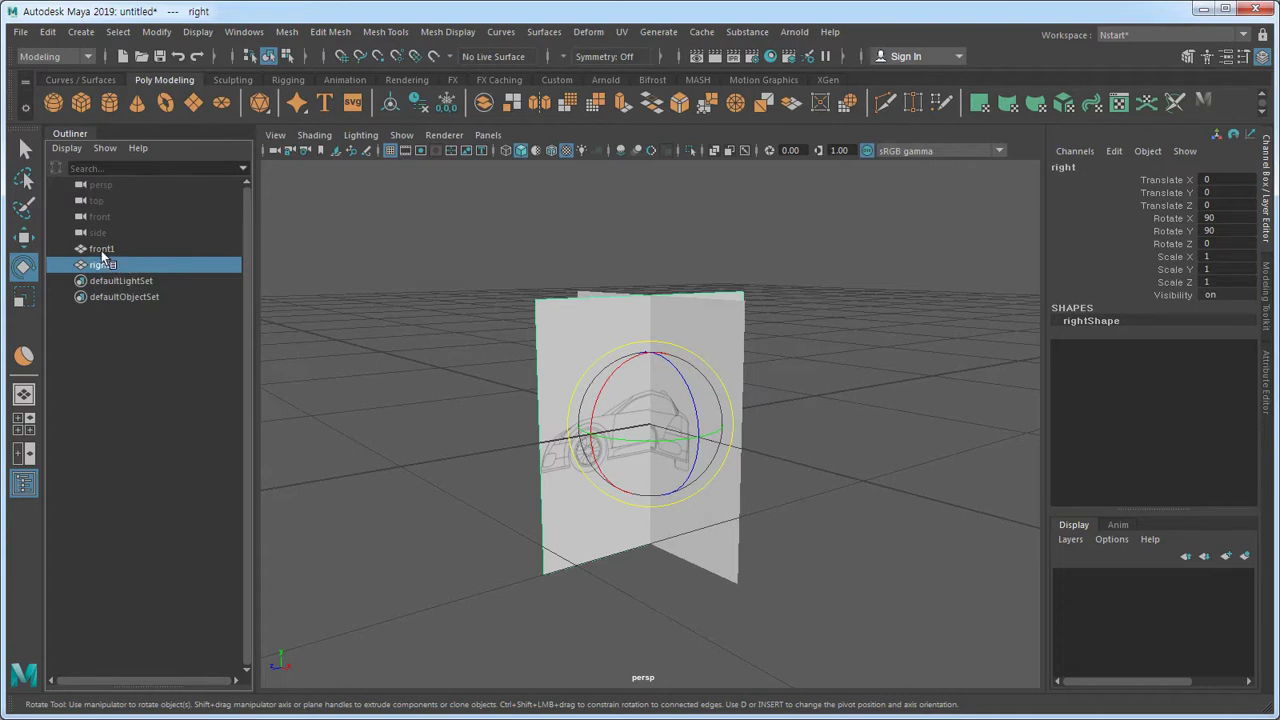
# - Rename the front1 plane as IMG_front, removing the trailing number and adding the IMG_ prefix
pyautogui.click(101, 250)
pyautogui.doubleClick(101, 250)
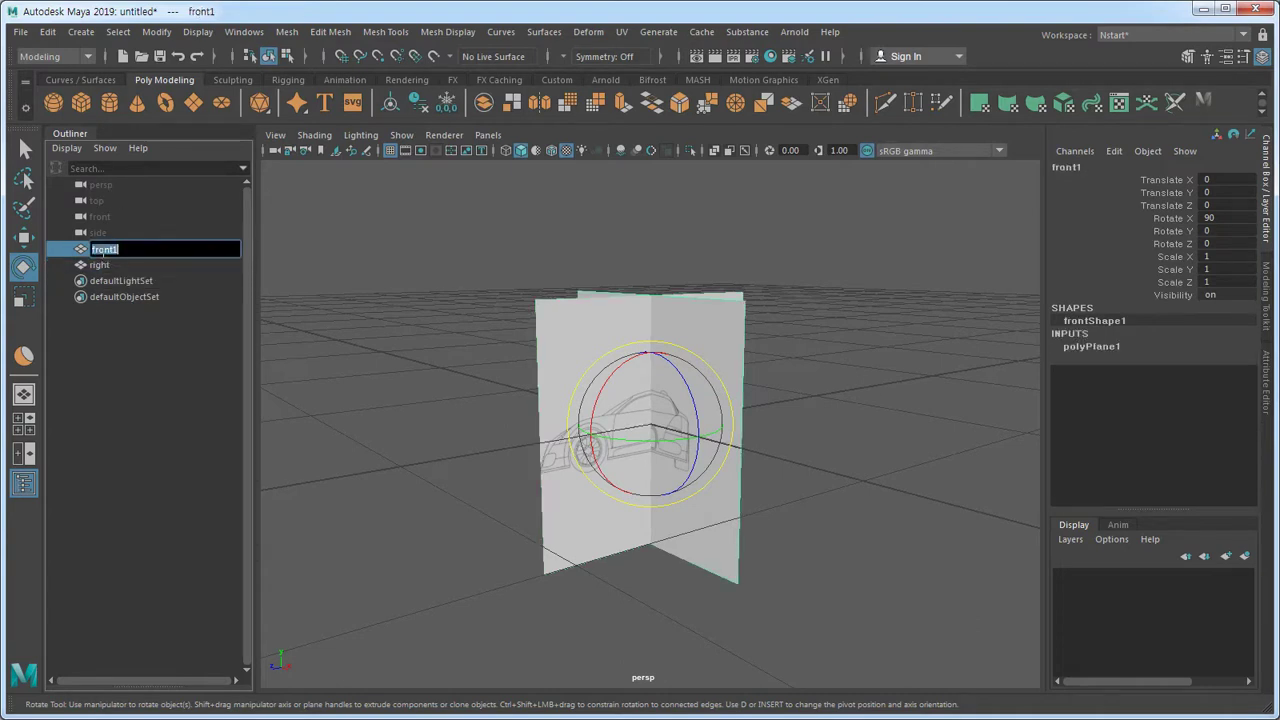
pyautogui.press('Right')
pyautogui.press('BackSpace')
pyautogui.write('IMG_')
pyautogui.press('Return')
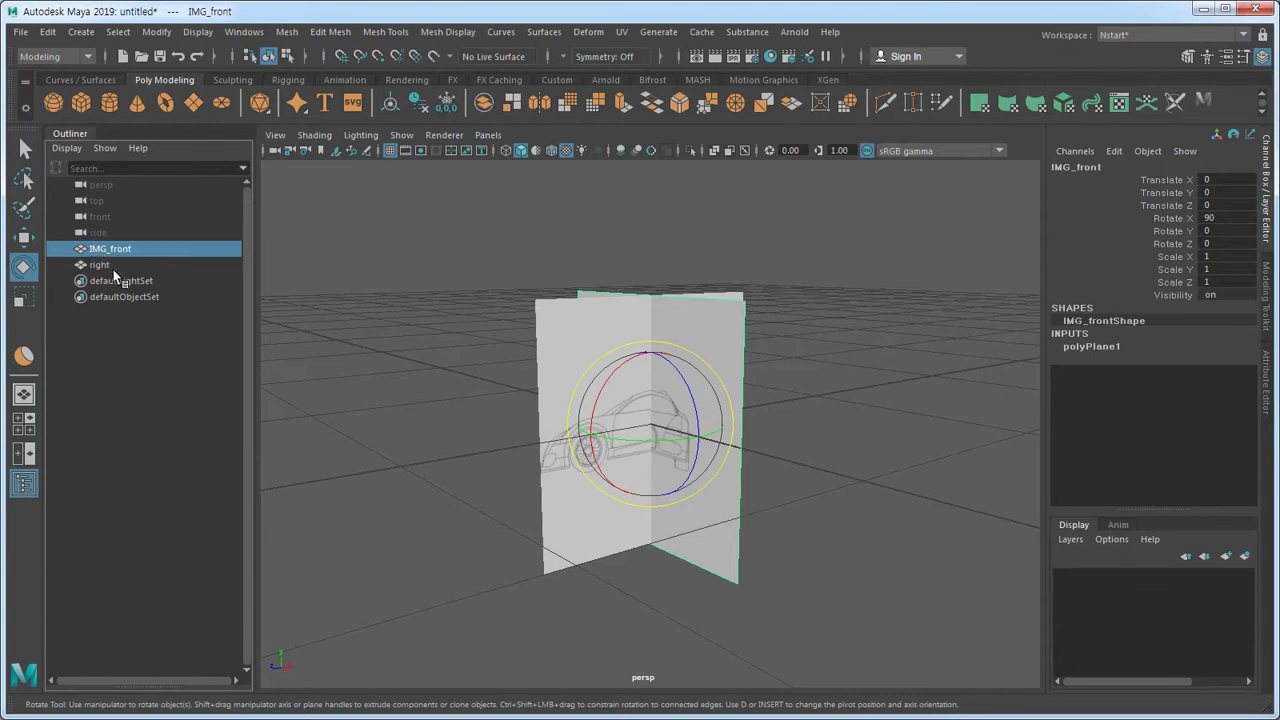
# - Add the IMG_ prefix to the right plane's name, making it IMG_right, and leave the planes deselected
pyautogui.doubleClick(112, 266)
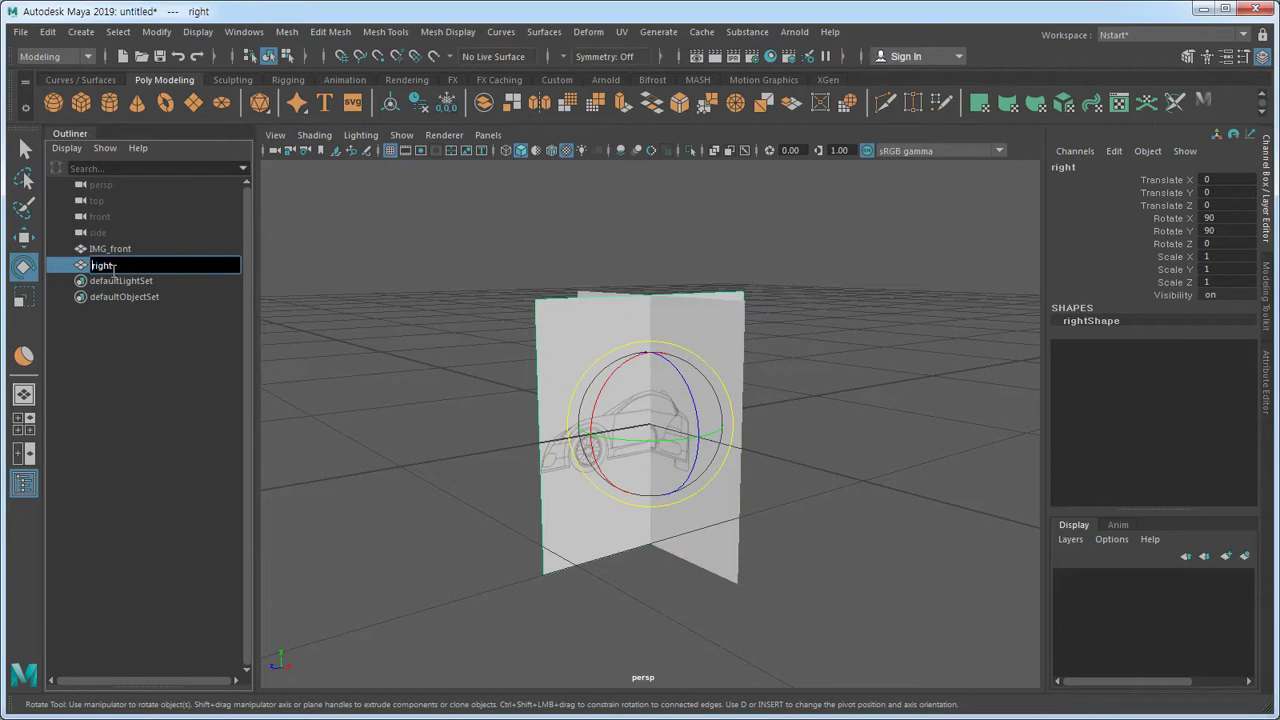
pyautogui.write('IMG_')
pyautogui.press('Return')
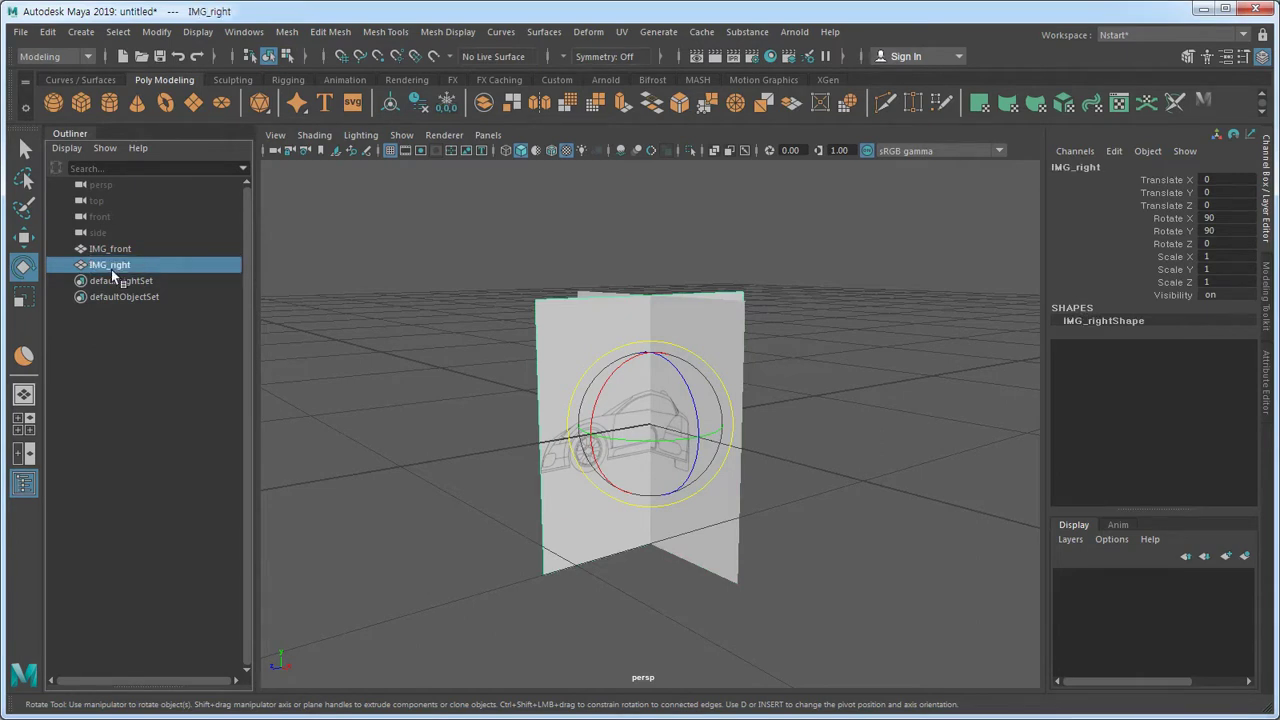
pyautogui.click(392, 360)
pyautogui.click(551, 352)
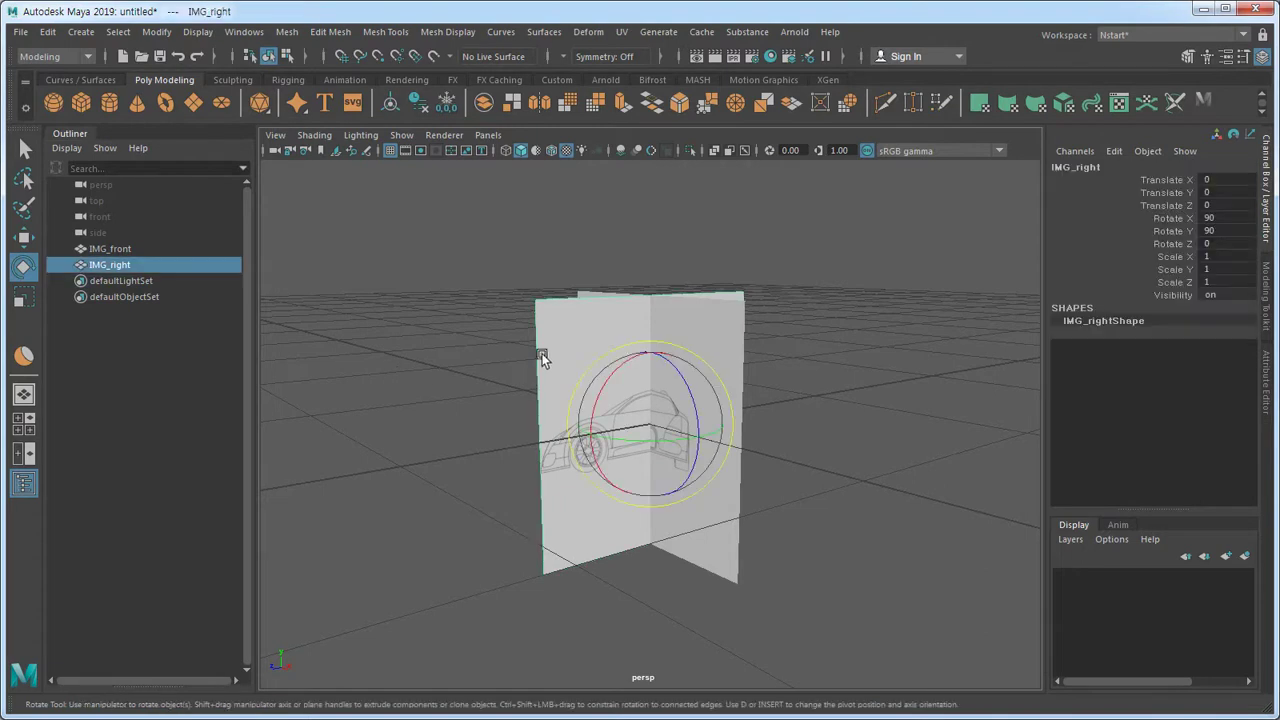
pyautogui.click(427, 378)
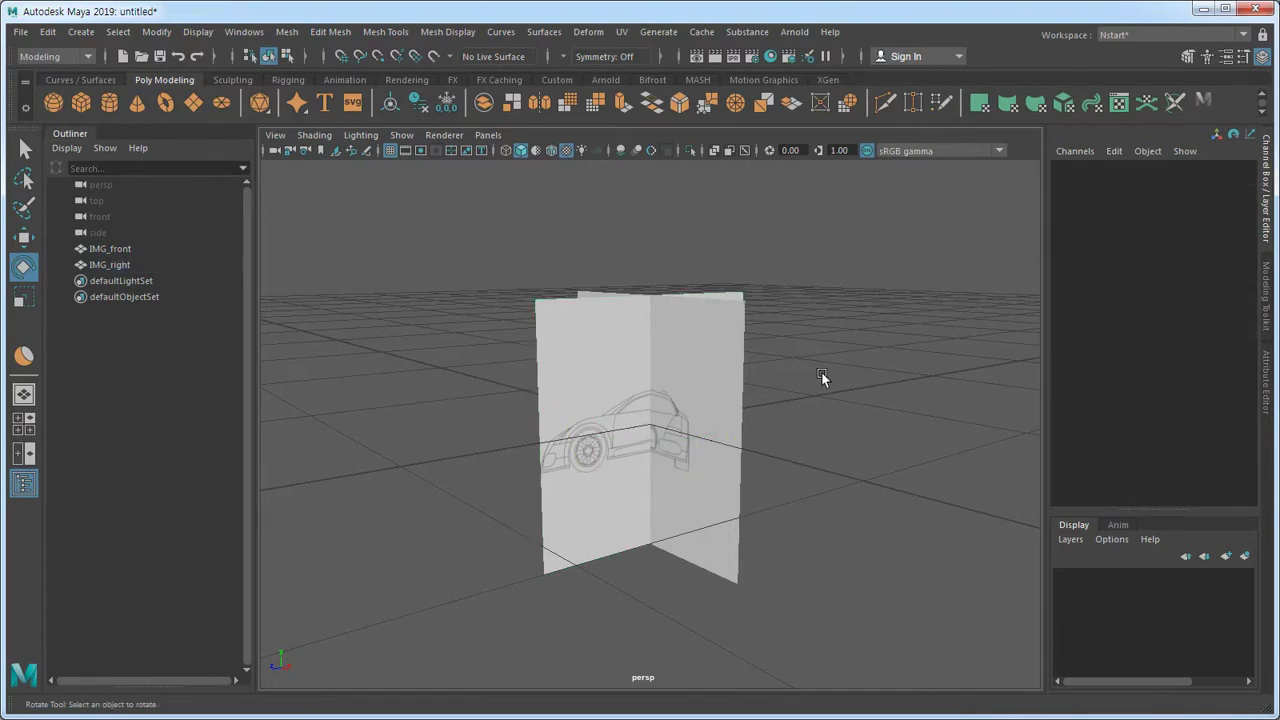
# - Create a display layer from both image planes, IMG_front and IMG_right, and clear the selection
pyautogui.moveTo(532, 238); pyautogui.dragTo(750, 450)
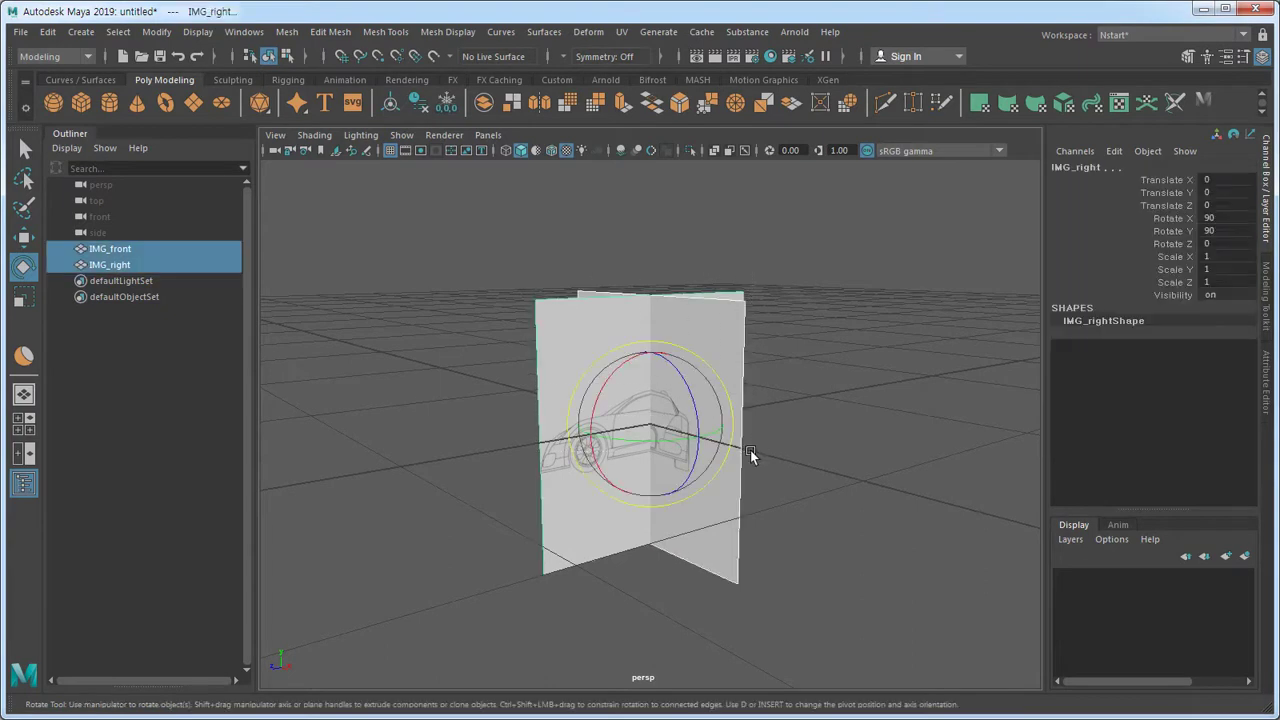
pyautogui.click(1072, 540)
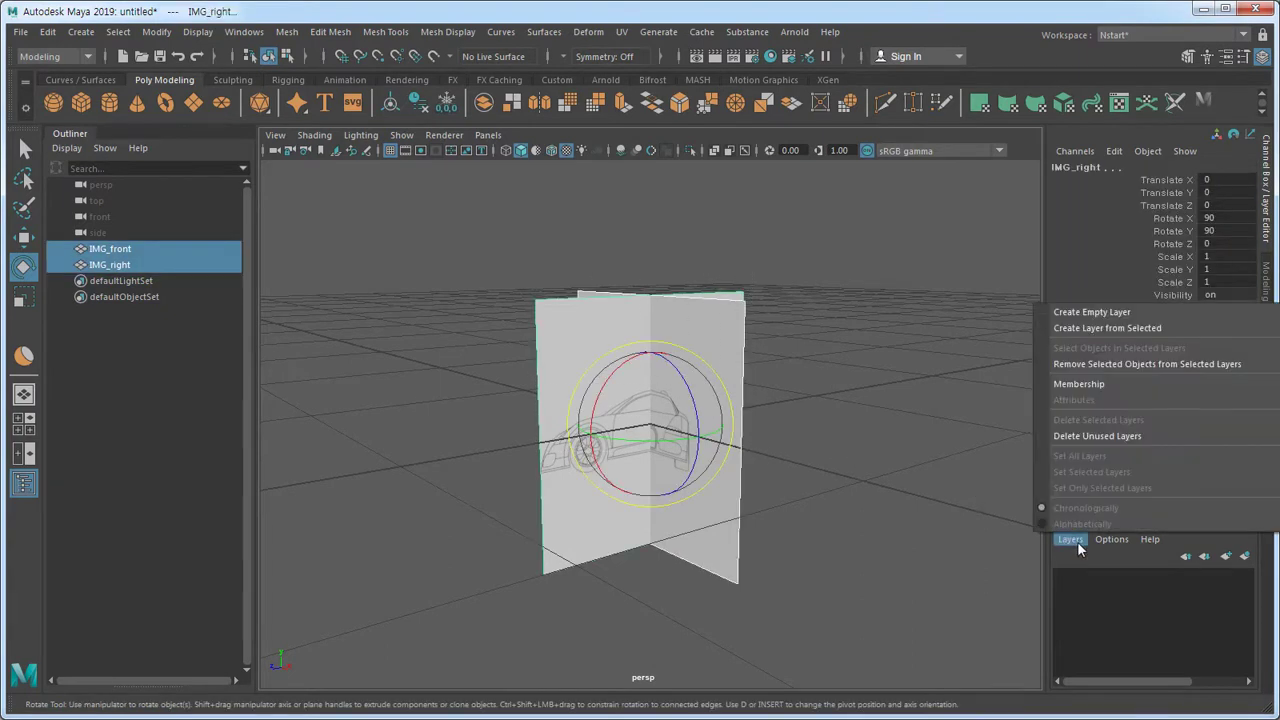
pyautogui.click(1082, 328)
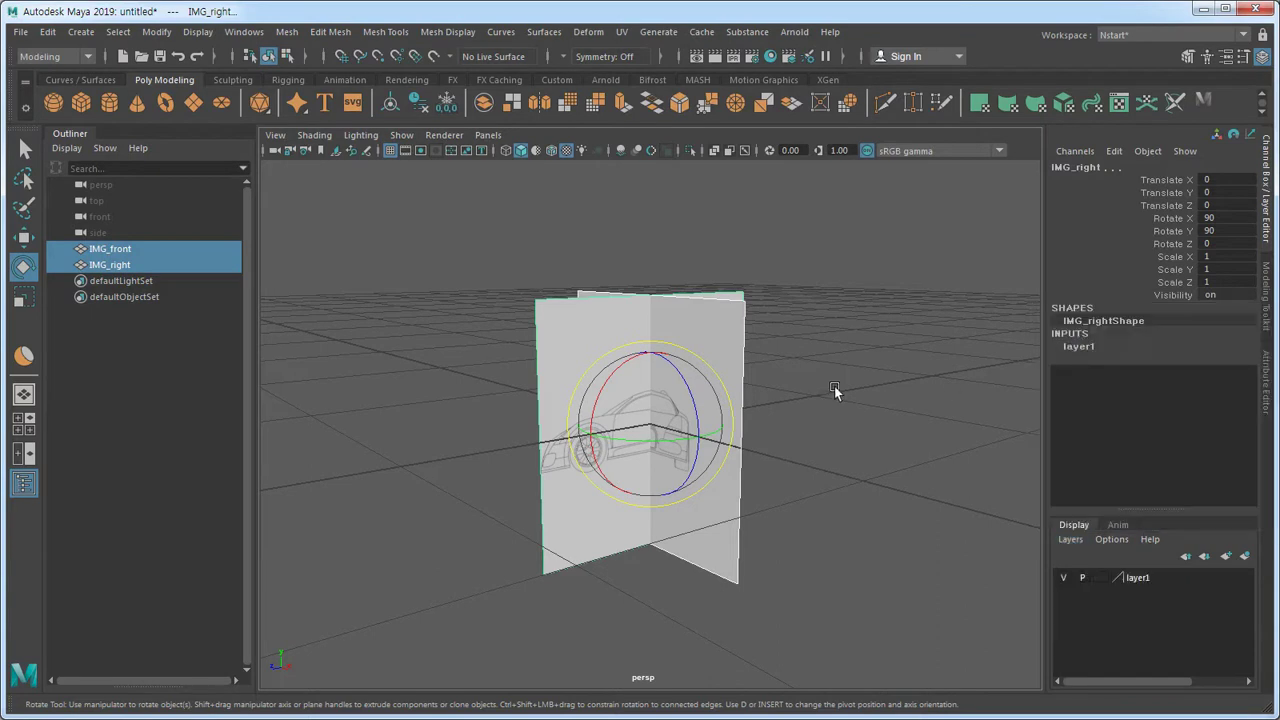
pyautogui.click(849, 464)
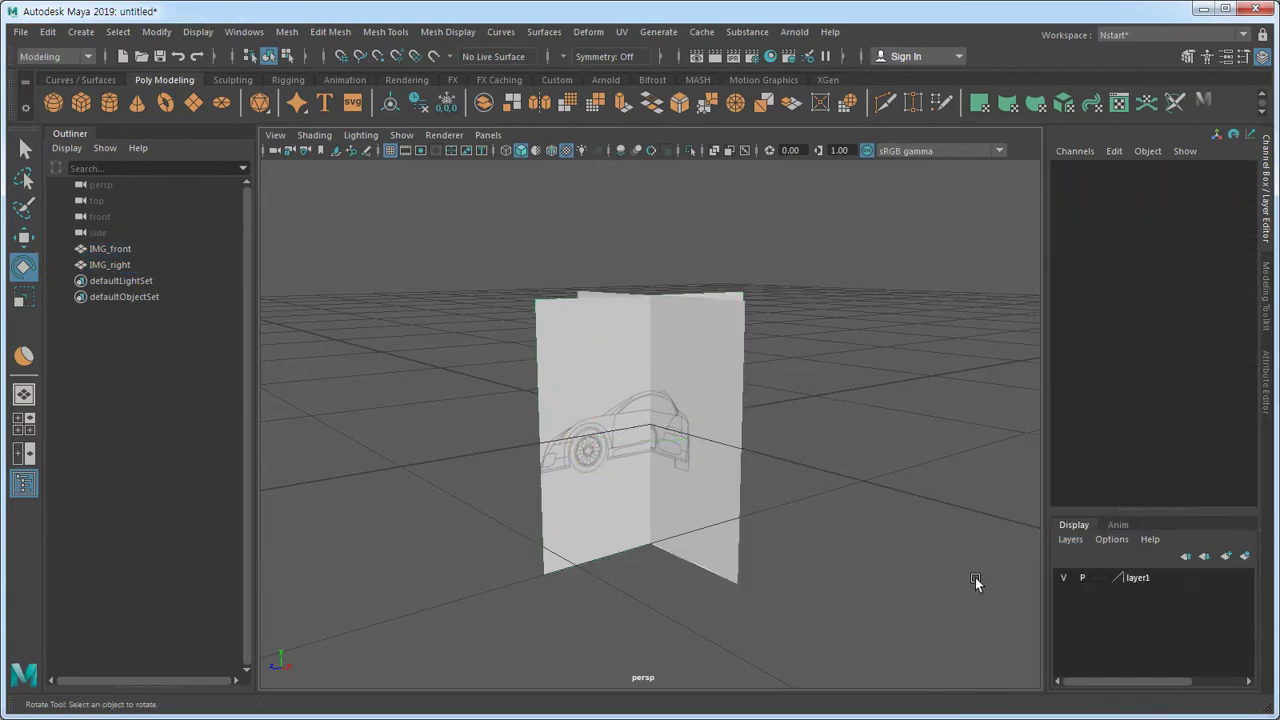
# - Toggle layer1's visibility off and back on, and set its display type to Reference to lock the image planes
pyautogui.click(1064, 578)
pyautogui.click(1064, 578)
pyautogui.click(627, 352)
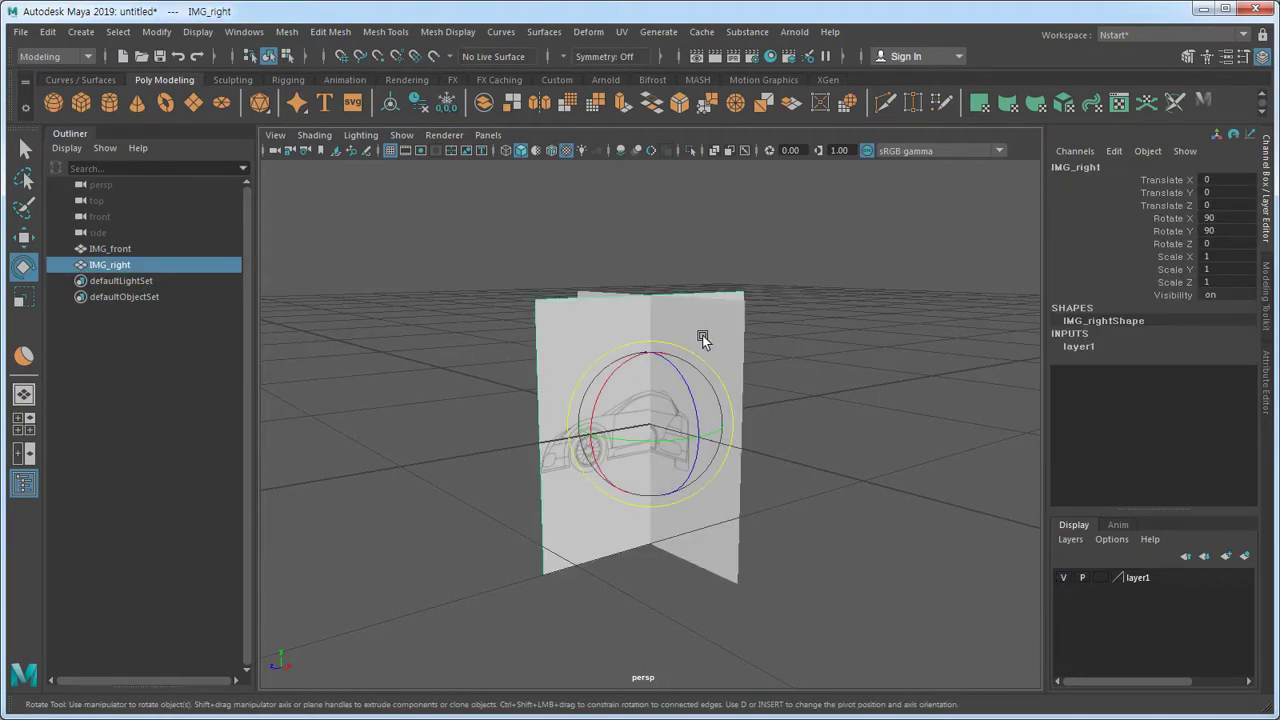
pyautogui.click(830, 343)
pyautogui.click(1101, 578)
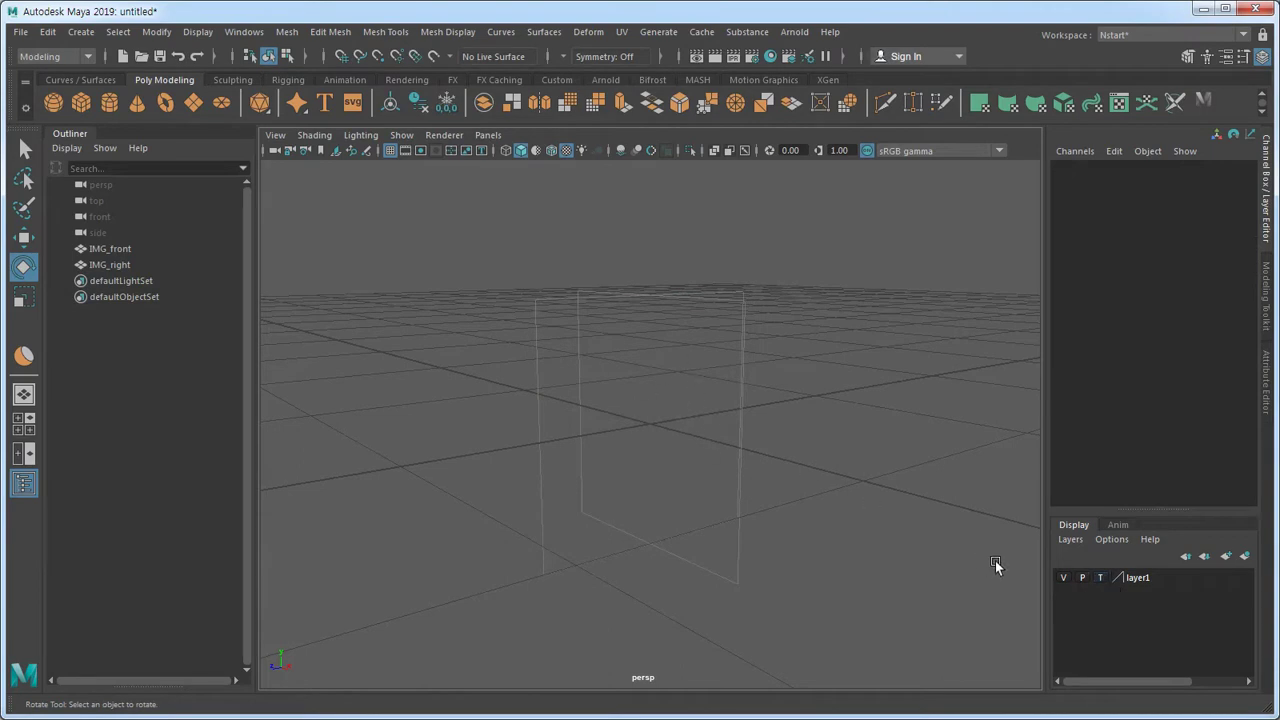
pyautogui.click(1100, 578)
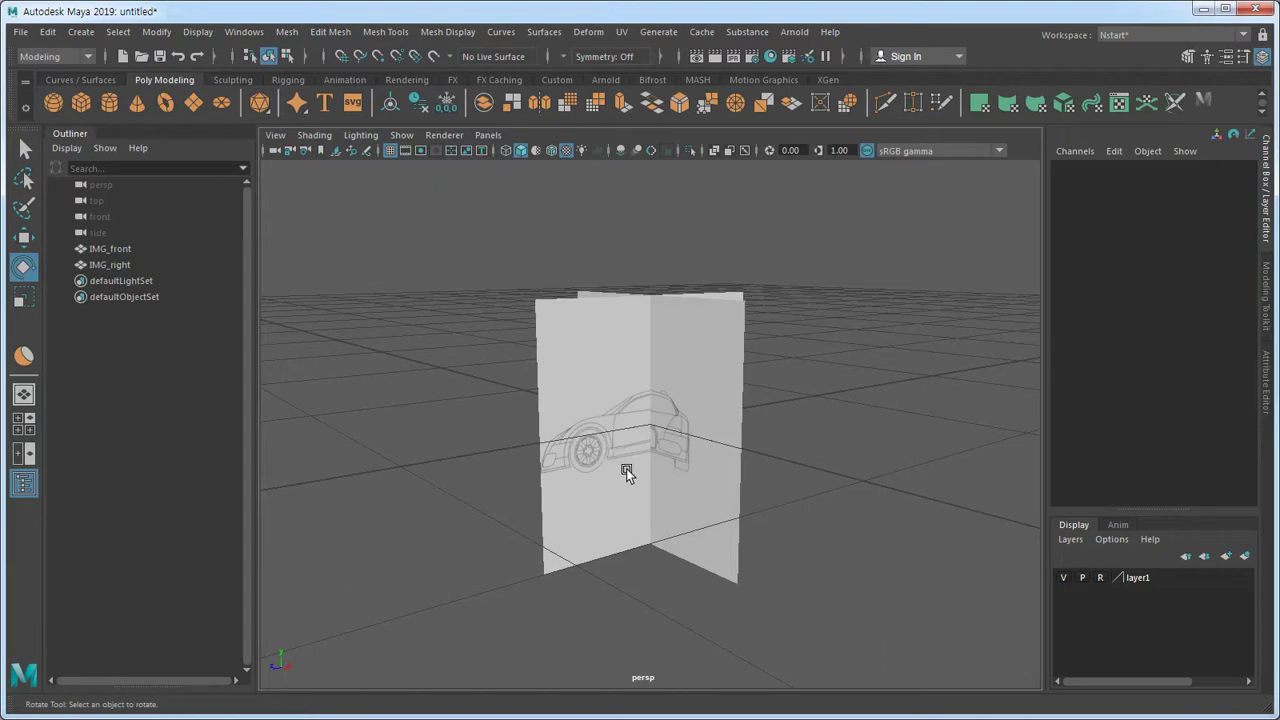
# - Turn on textured display in the side view so the car blueprint shows on its image plane
pyautogui.press('space')
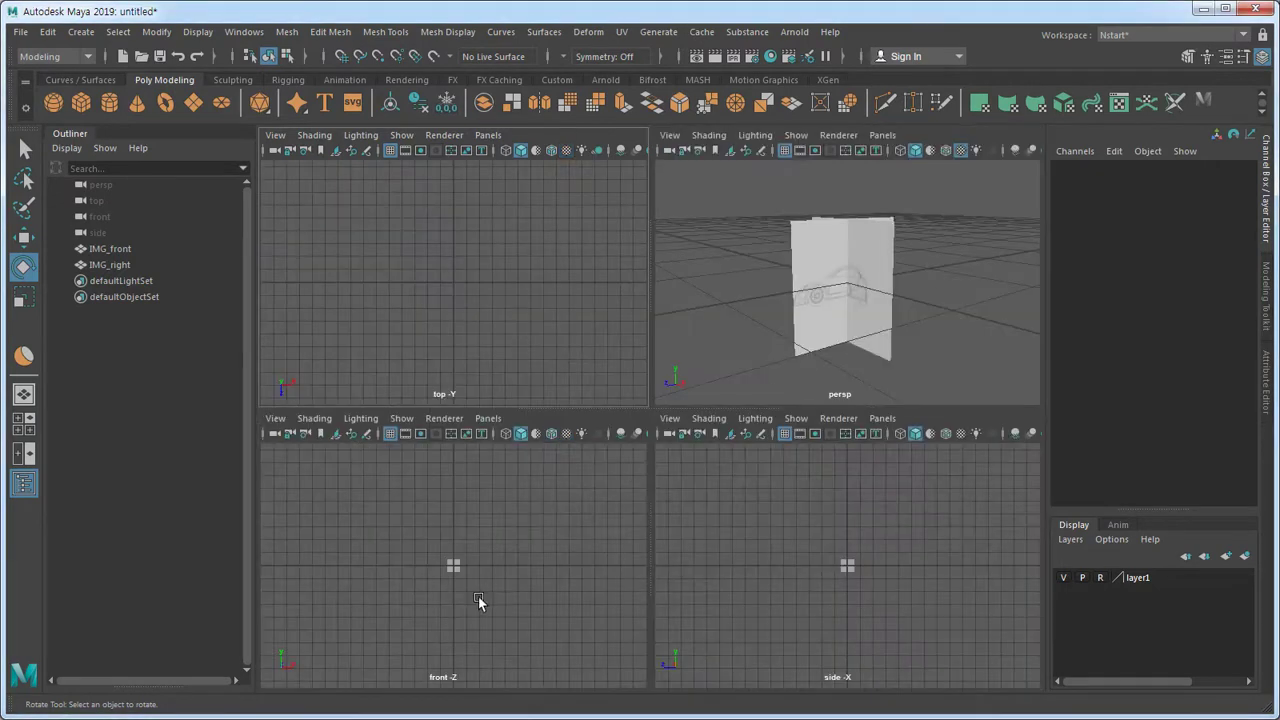
pyautogui.scroll(10, 848, 582)
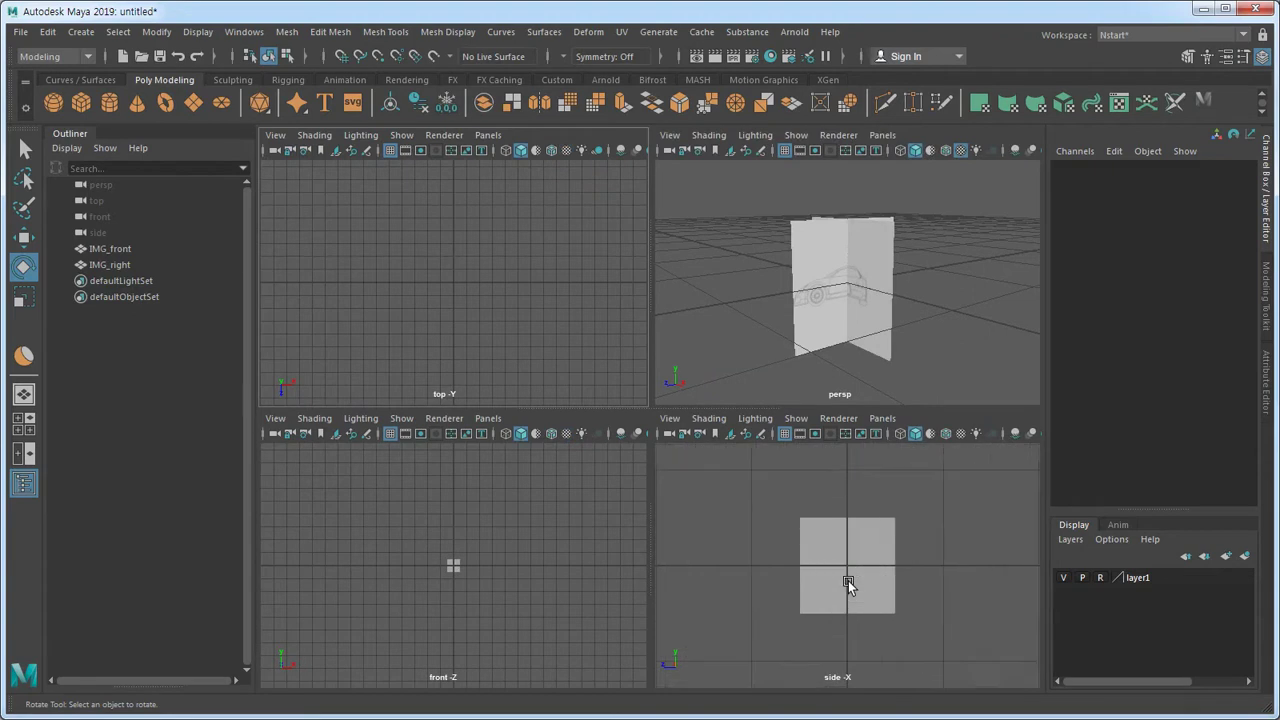
pyautogui.scroll(-8, 848, 584)
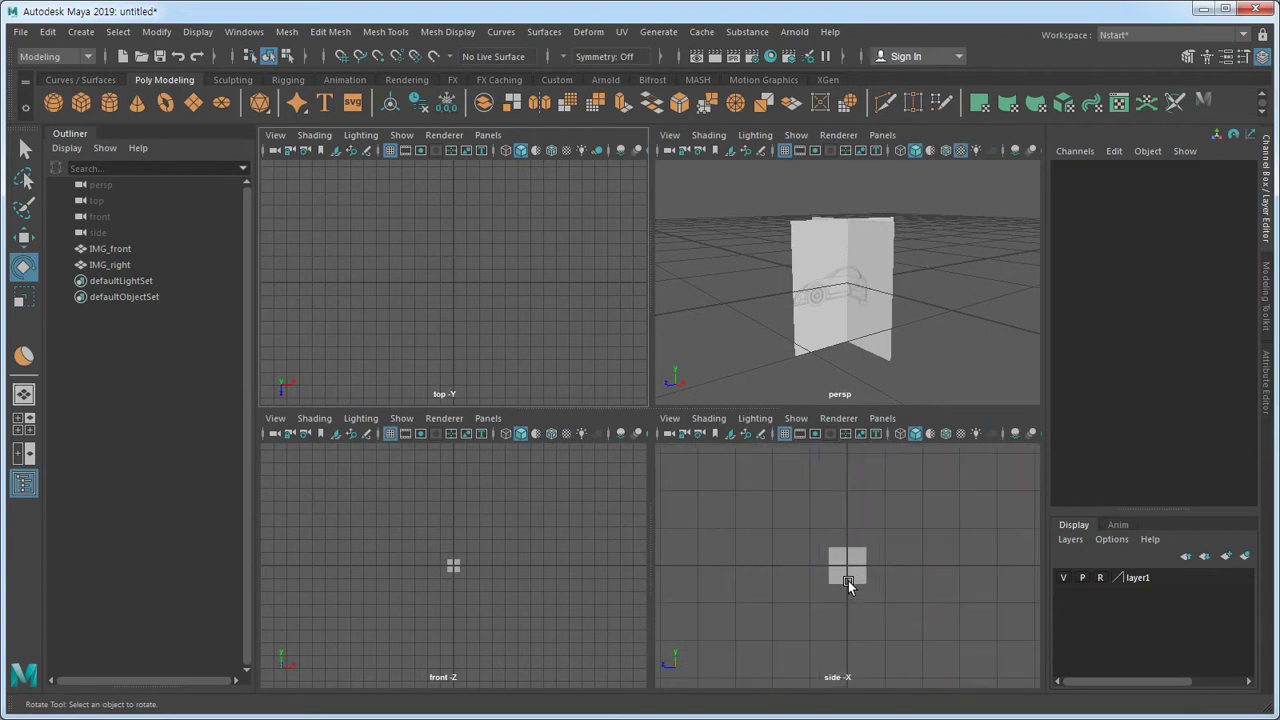
pyautogui.press('space')
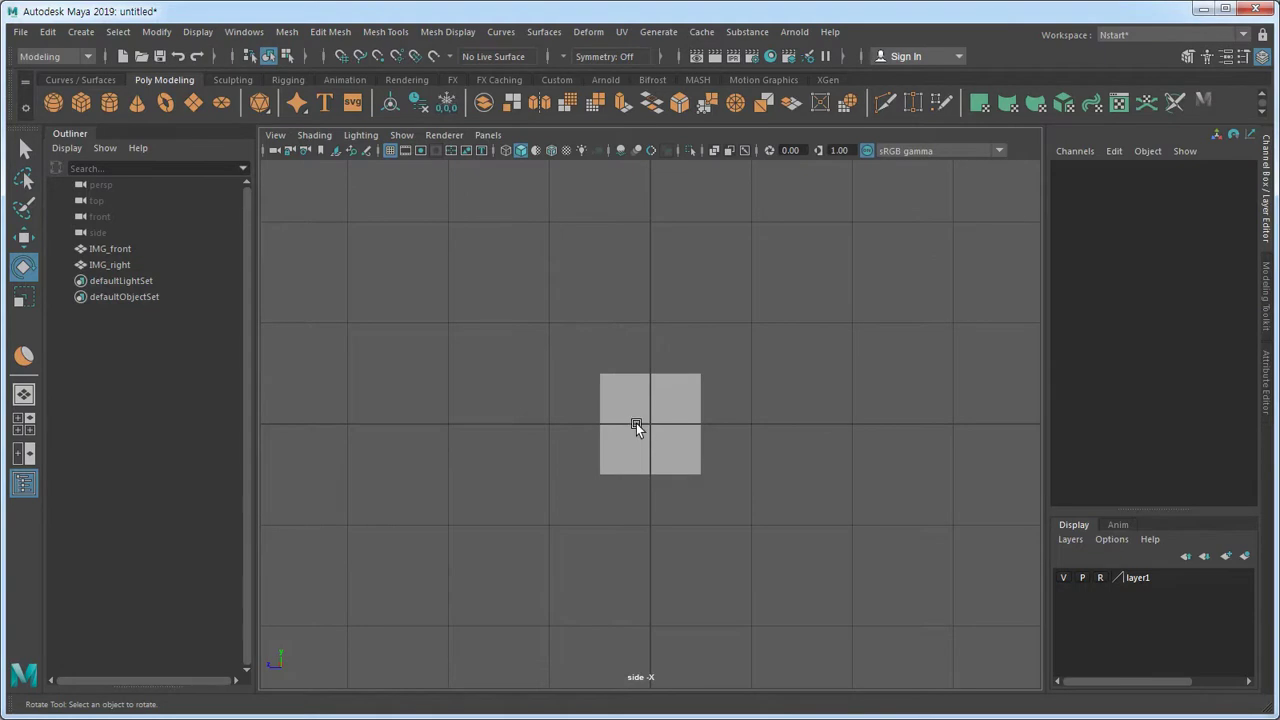
pyautogui.click(316, 137)
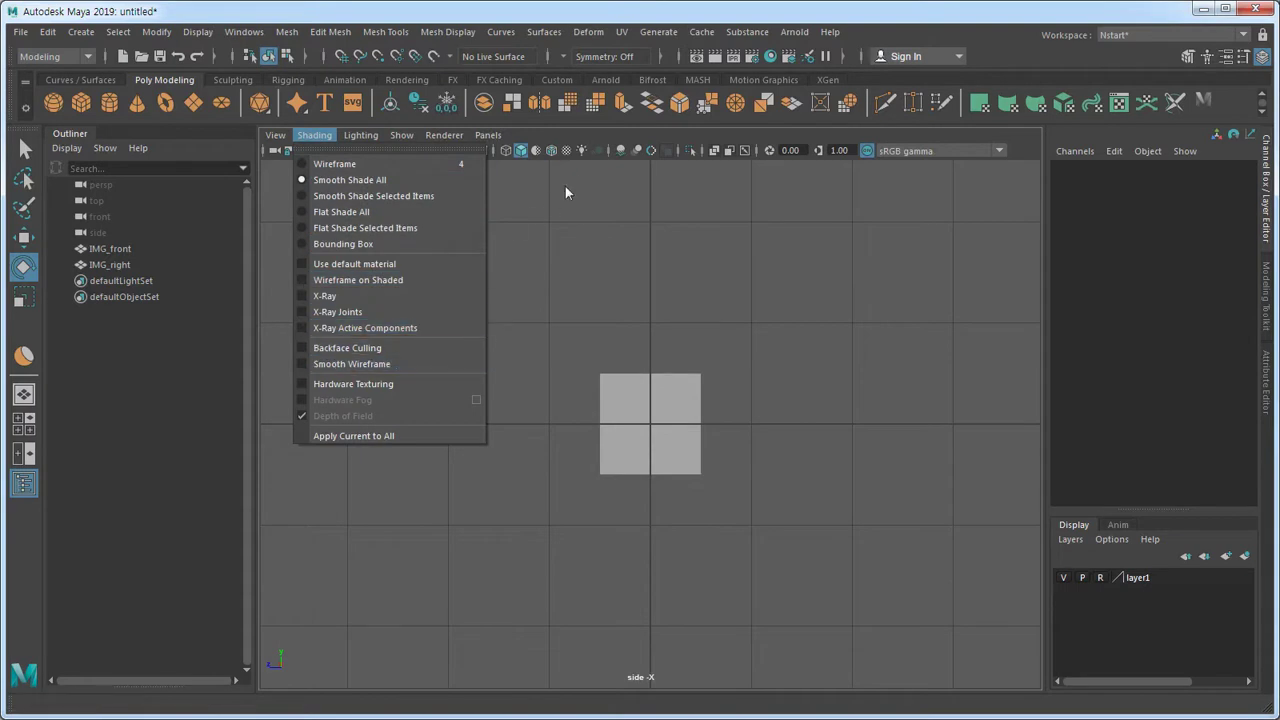
pyautogui.click(566, 150)
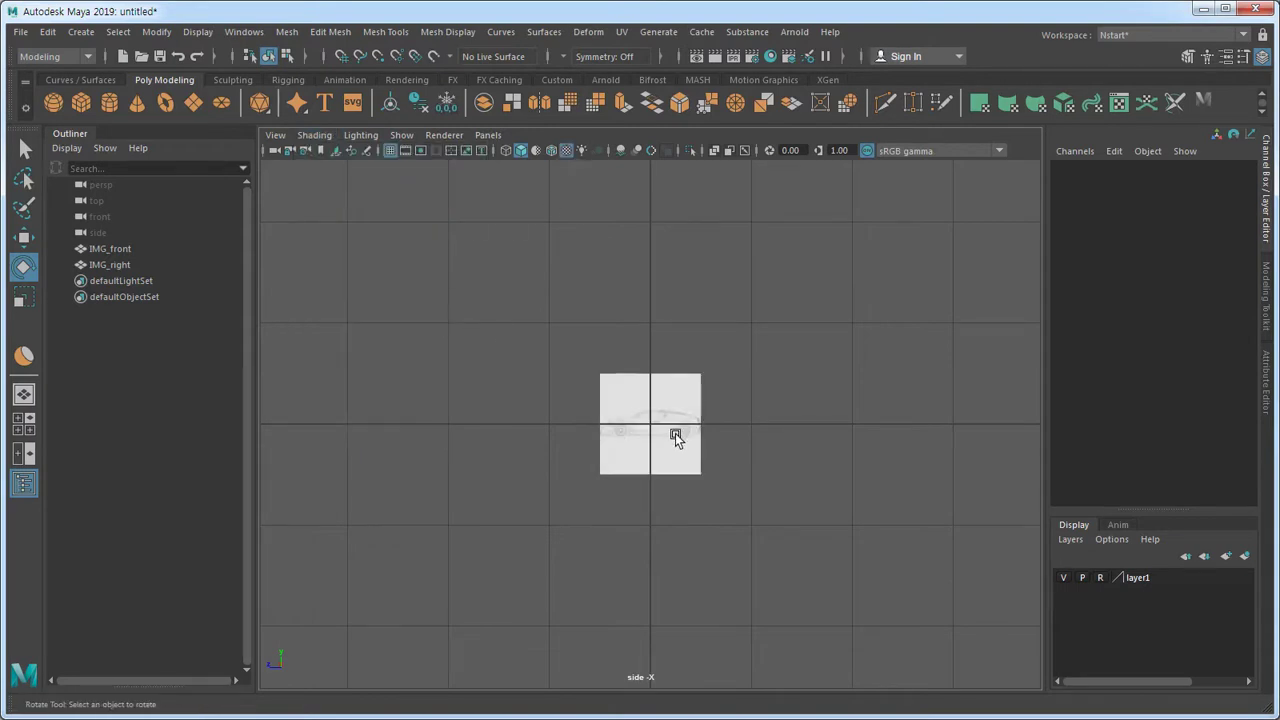
pyautogui.scroll(8, 676, 434)
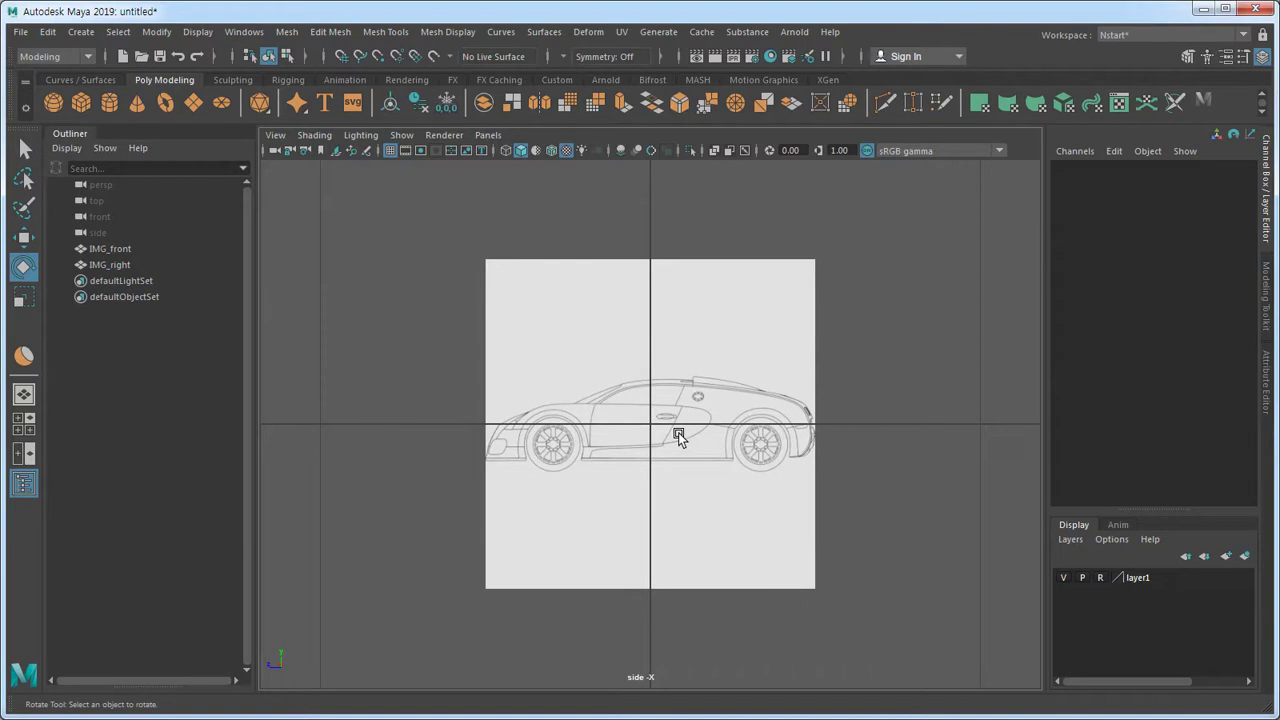
# - Turn on textured display in the front view so its car blueprint shows
pyautogui.press('space')
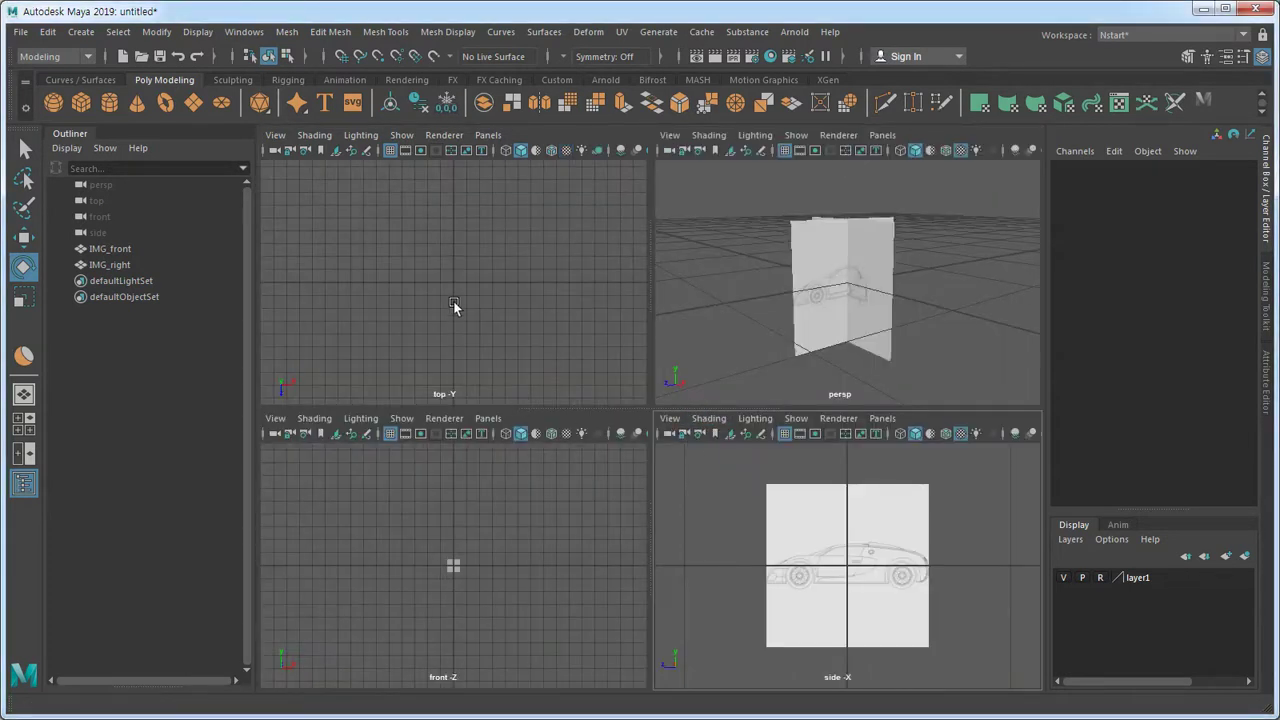
pyautogui.press('space')
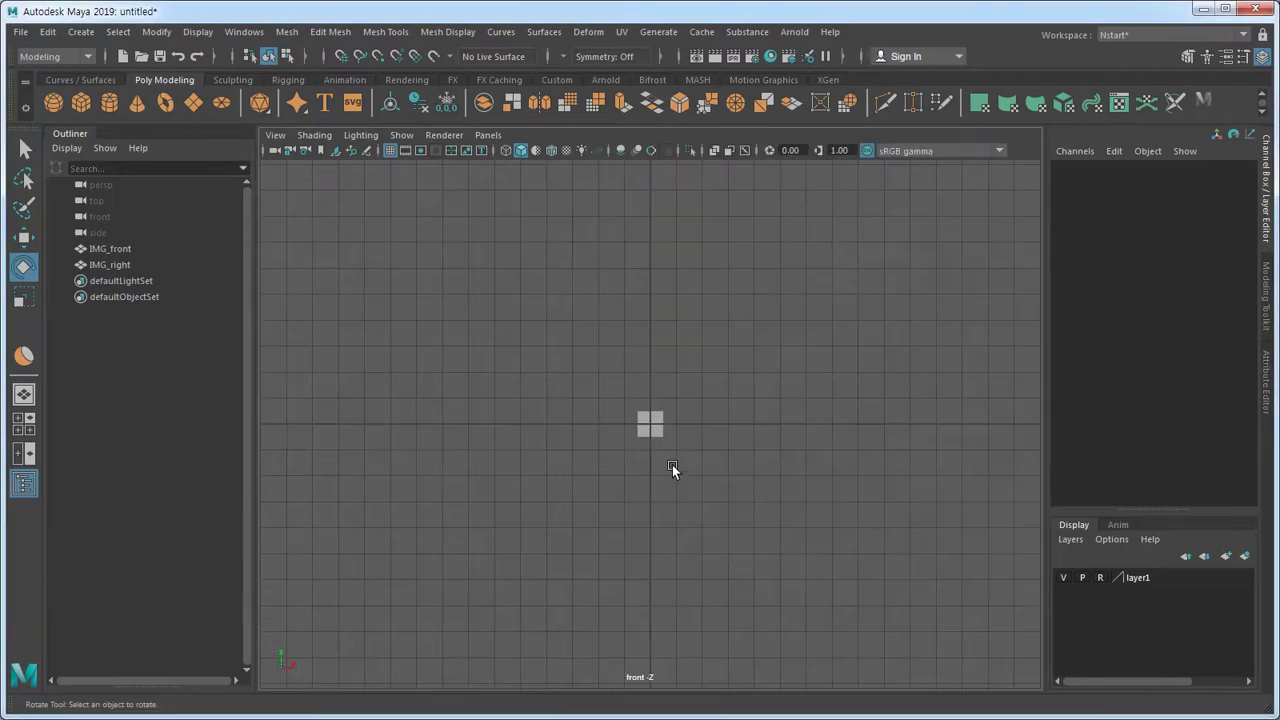
pyautogui.scroll(3, 671, 468)
pyautogui.scroll(5, 674, 458)
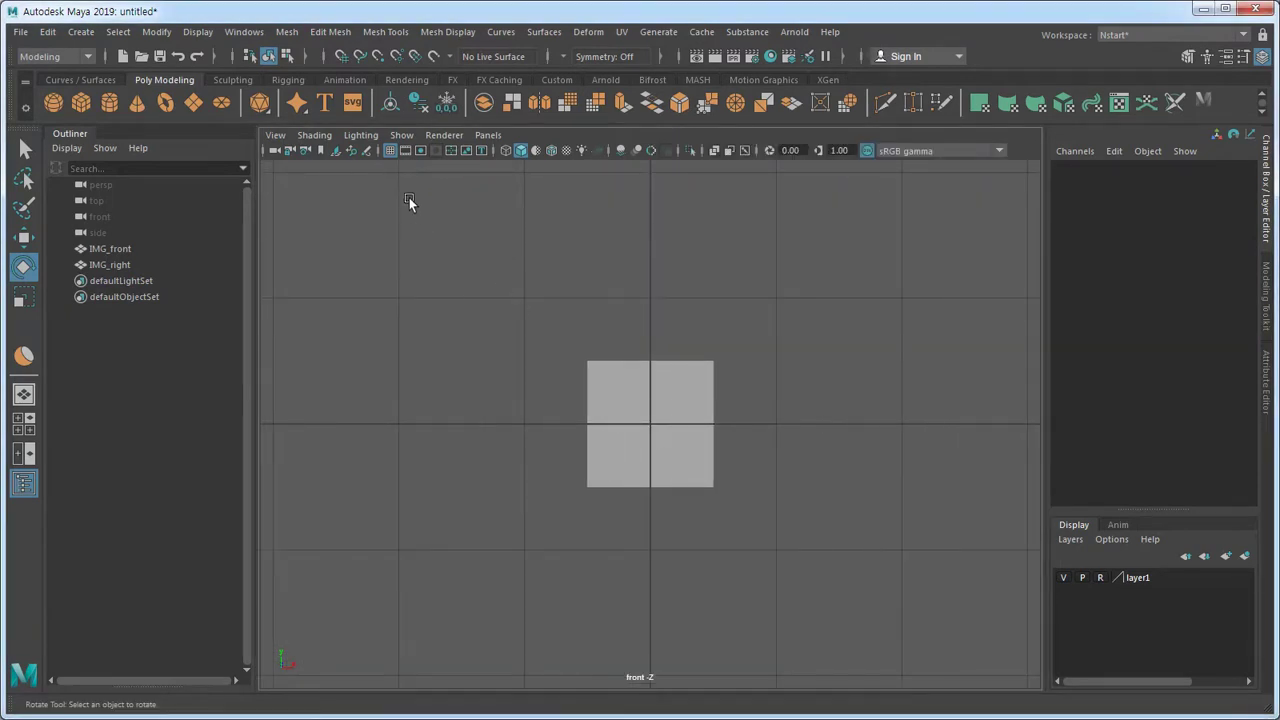
pyautogui.click(565, 151)
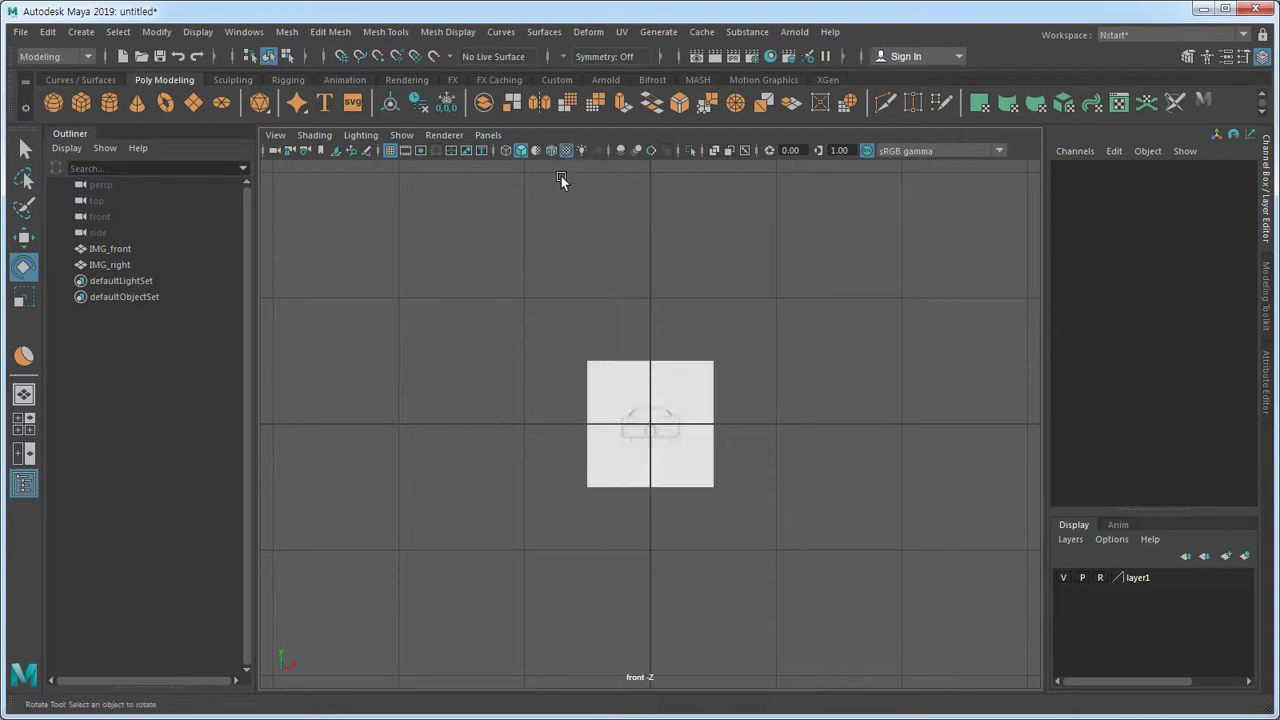
pyautogui.click(361, 135)
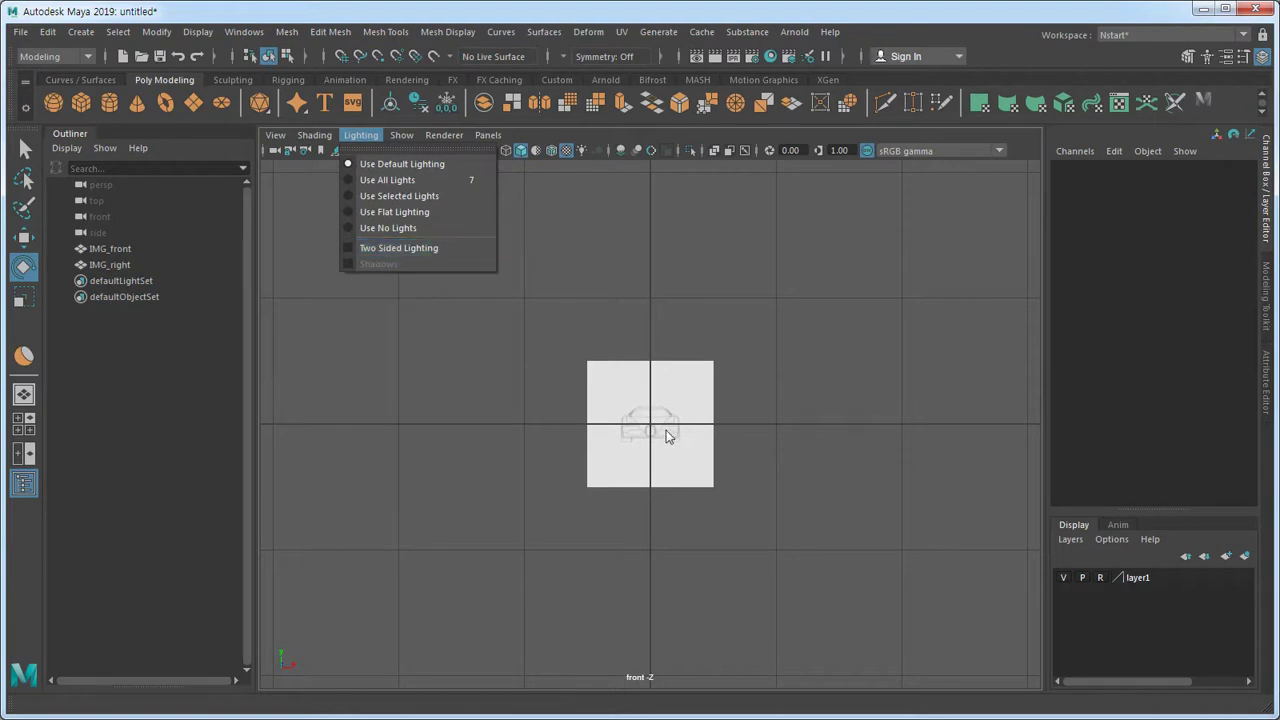
pyautogui.click(854, 467)
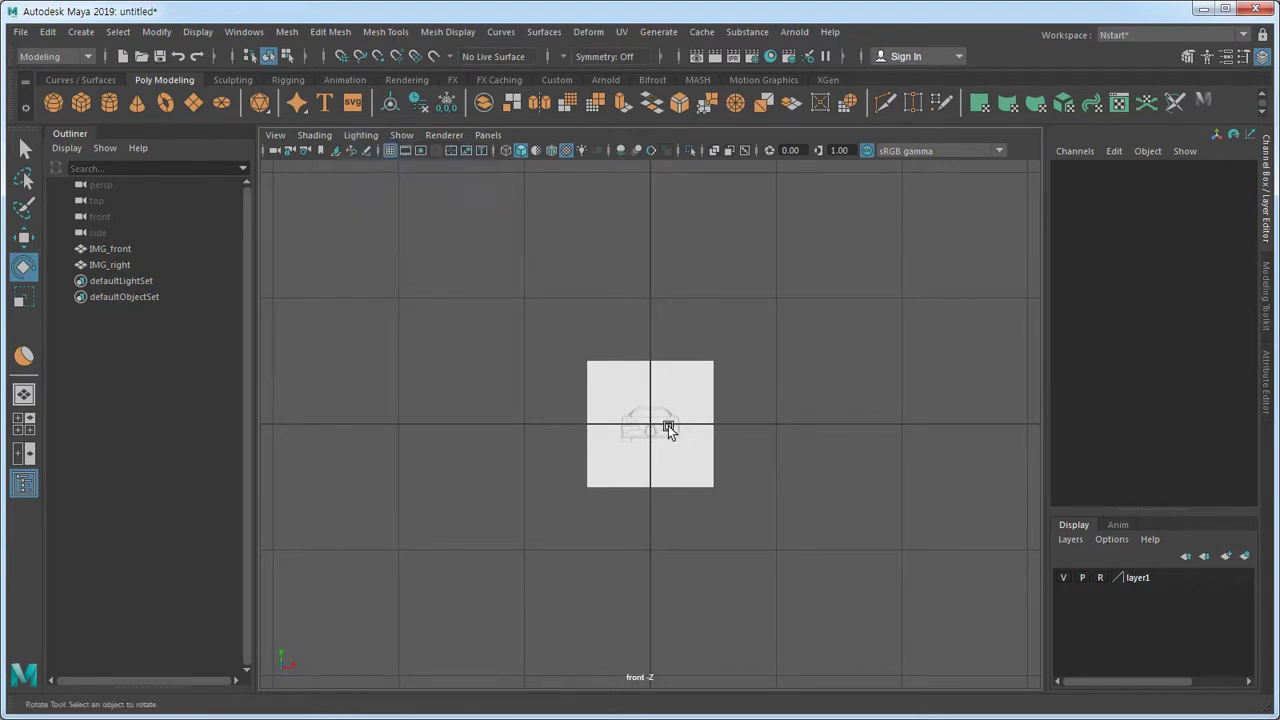
pyautogui.click(362, 135)
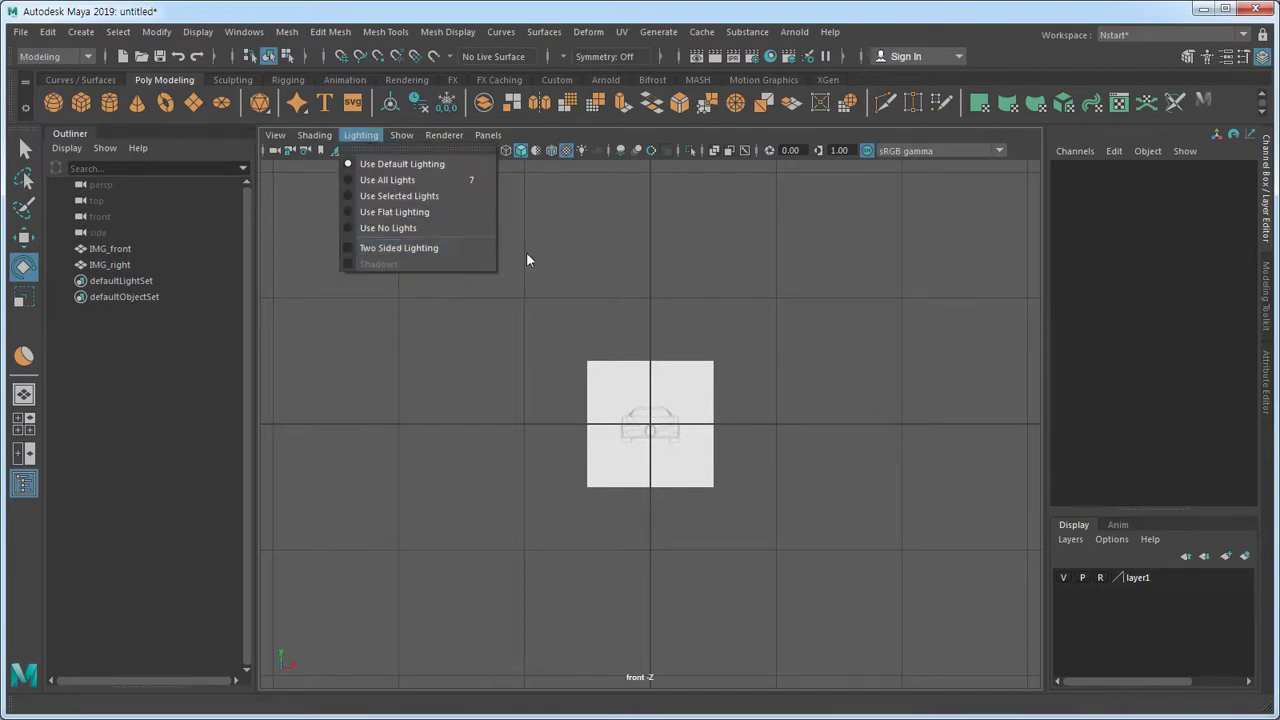
pyautogui.click(558, 253)
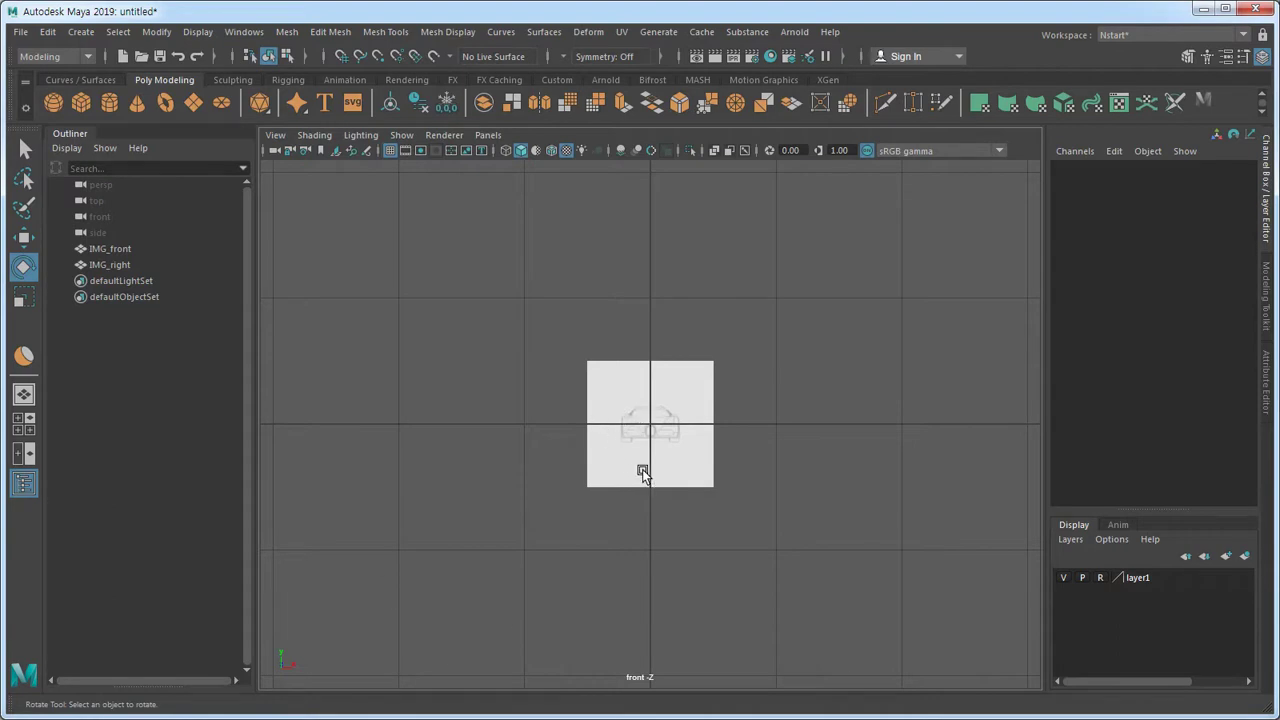
# - Maximize the side view and hide its grid so the car's side blueprint is unobstructed
pyautogui.press('space')
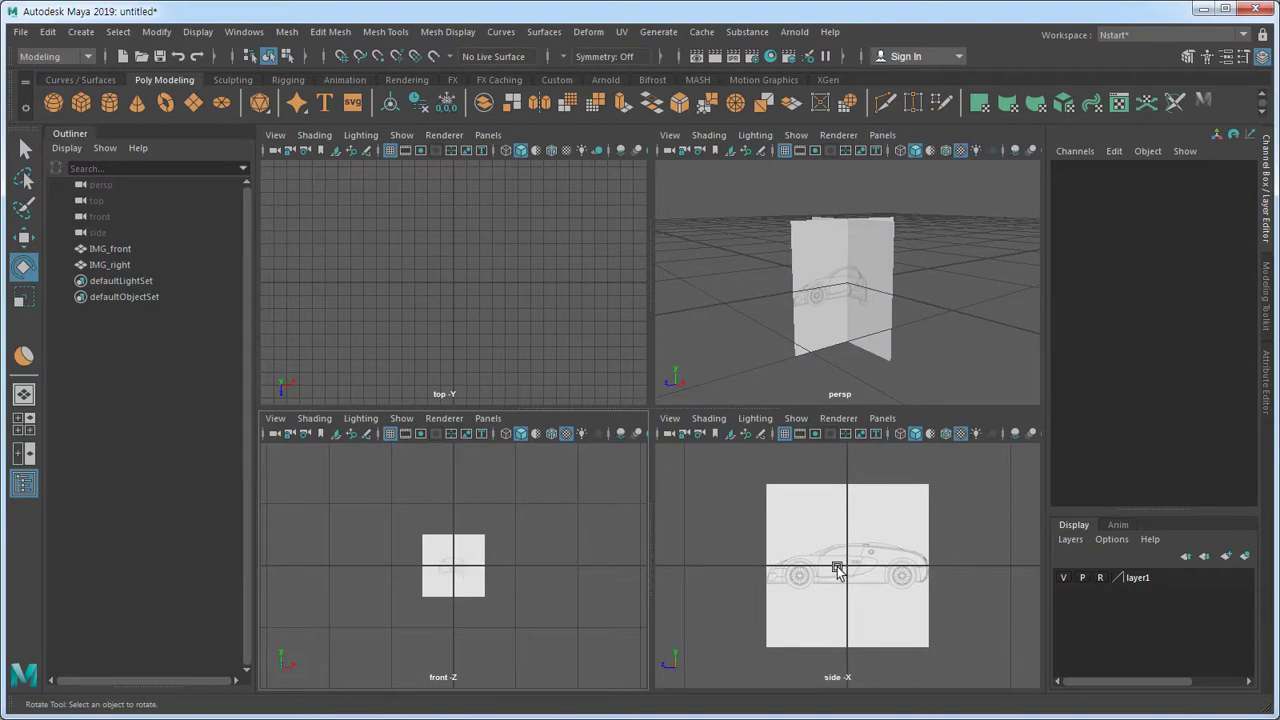
pyautogui.press('space')
pyautogui.scroll(5, 638, 423)
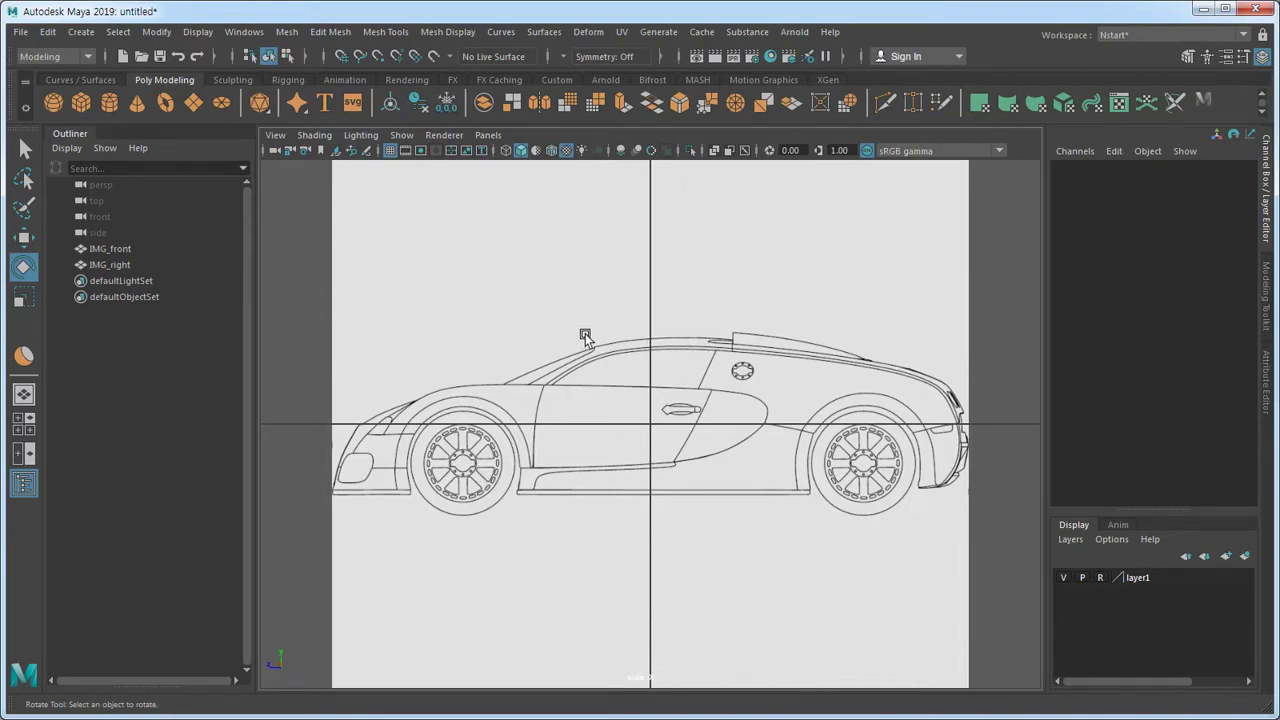
pyautogui.scroll(1, 505, 455)
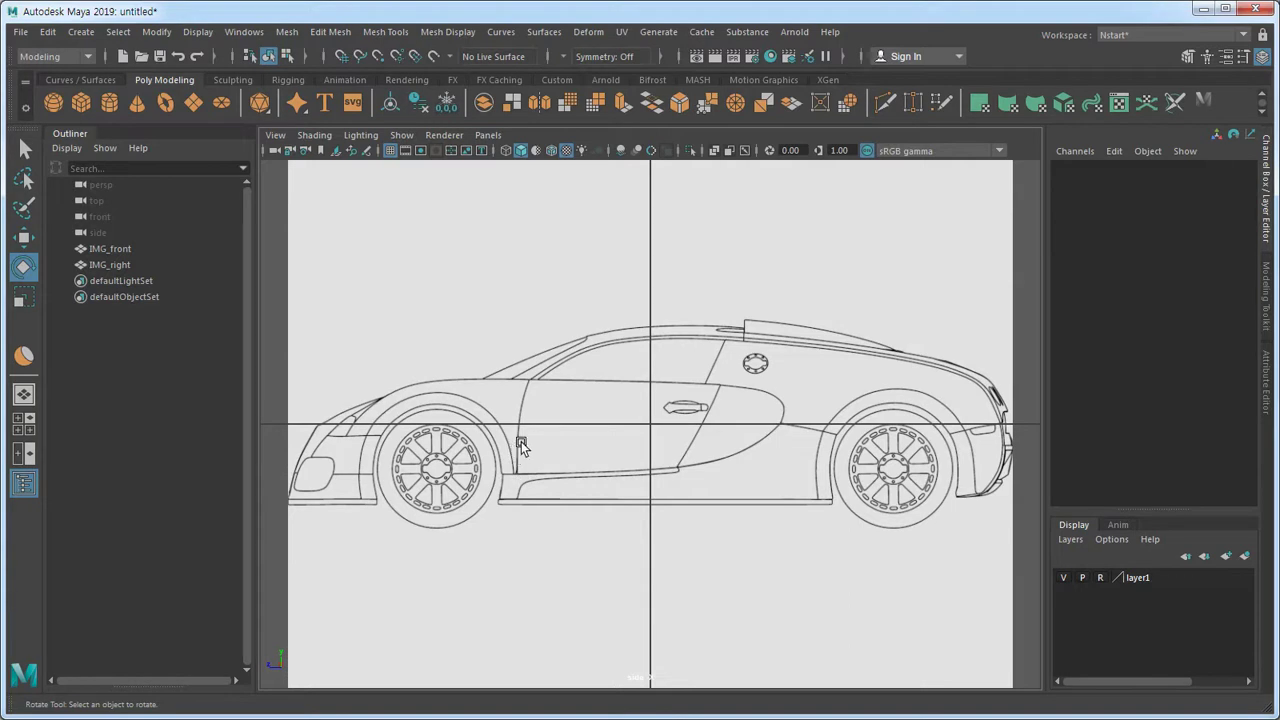
pyautogui.scroll(-8, 521, 441)
pyautogui.scroll(2, 533, 443)
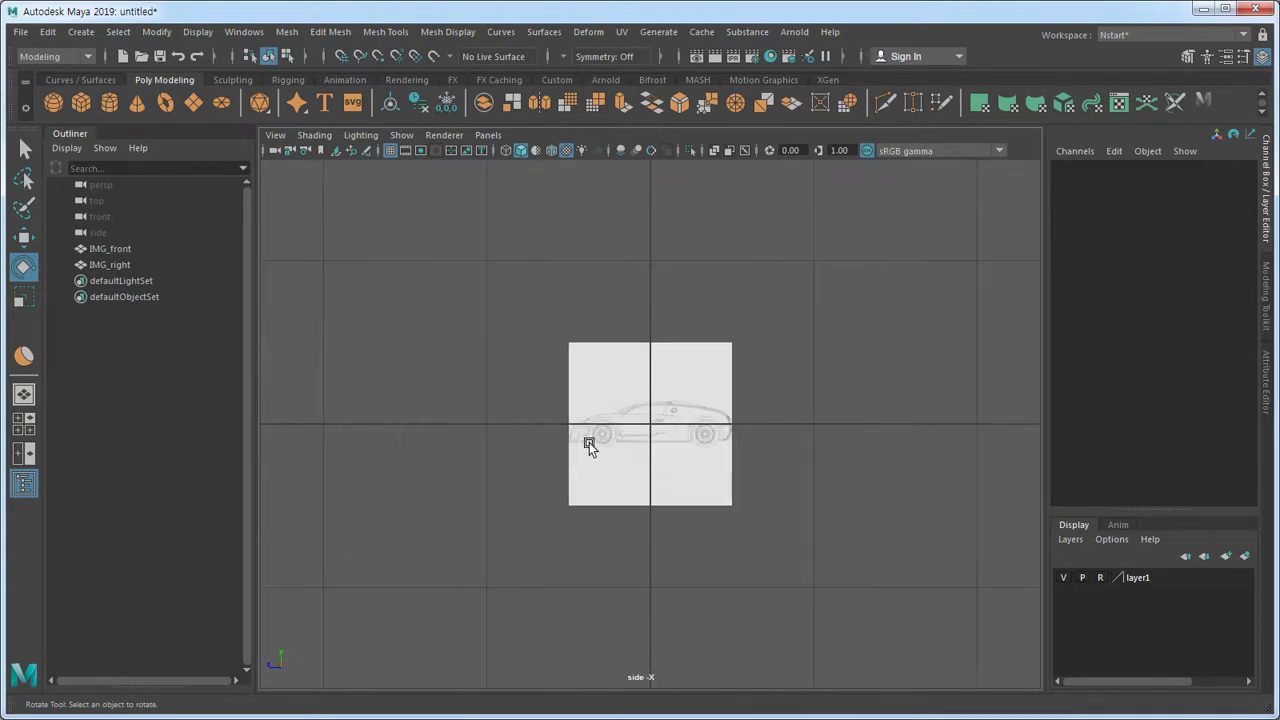
pyautogui.scroll(2, 461, 255)
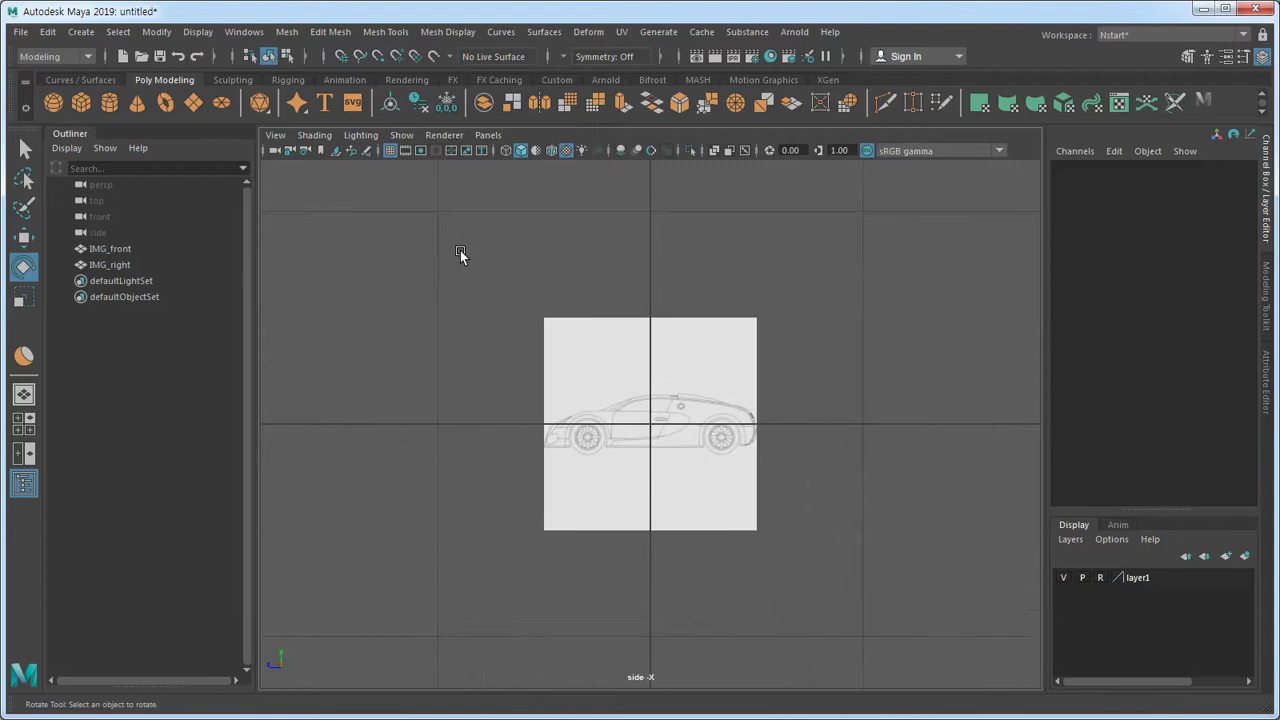
pyautogui.click(390, 150)
pyautogui.scroll(3, 656, 410)
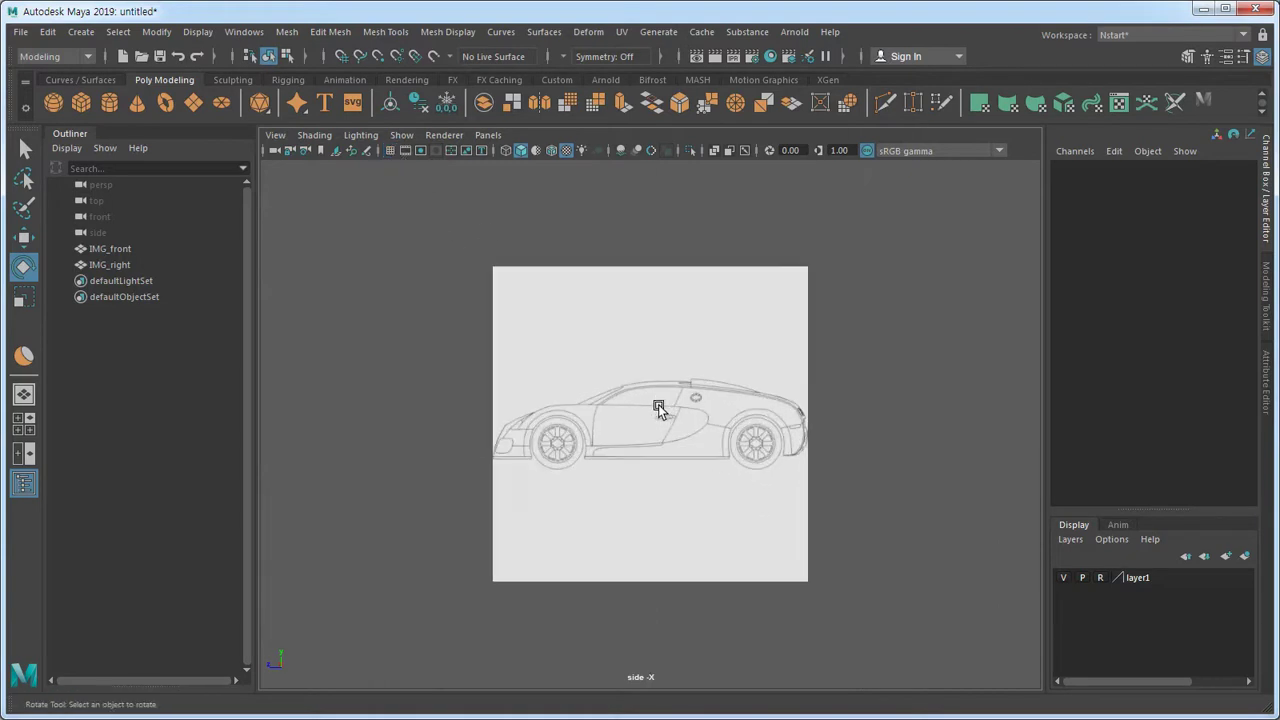
pyautogui.scroll(3, 569, 452)
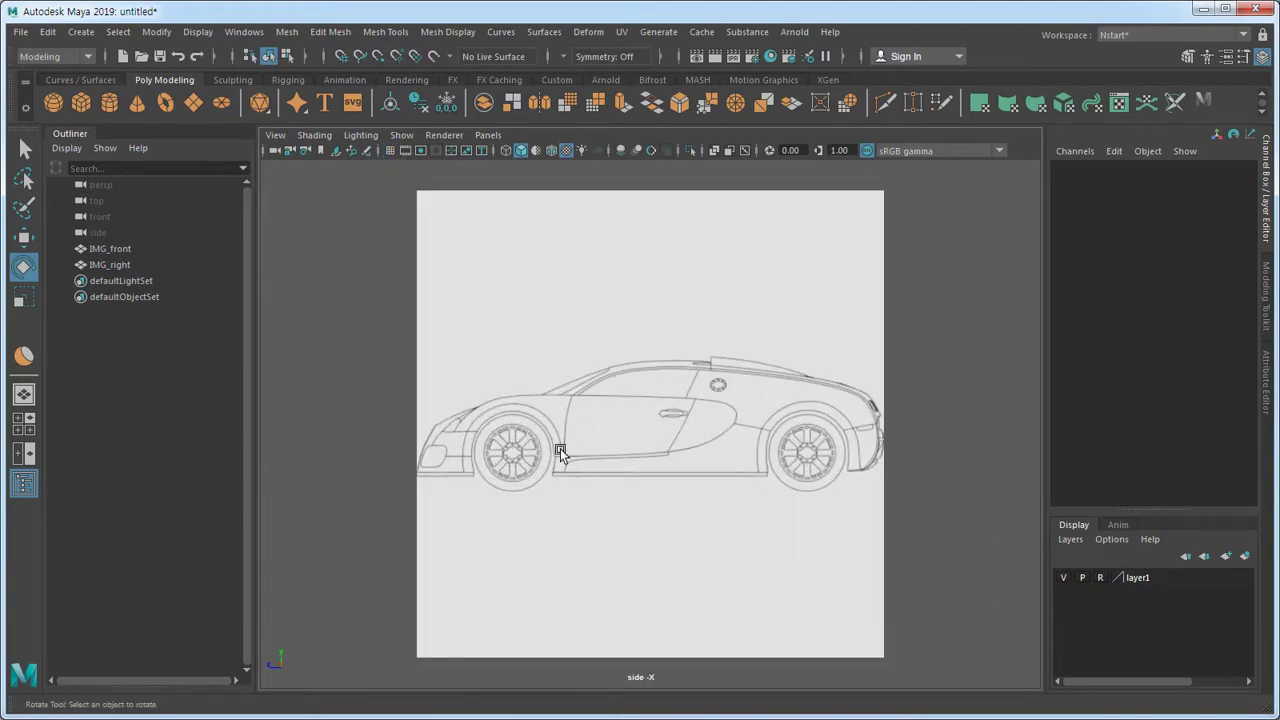
pyautogui.scroll(2, 521, 448)
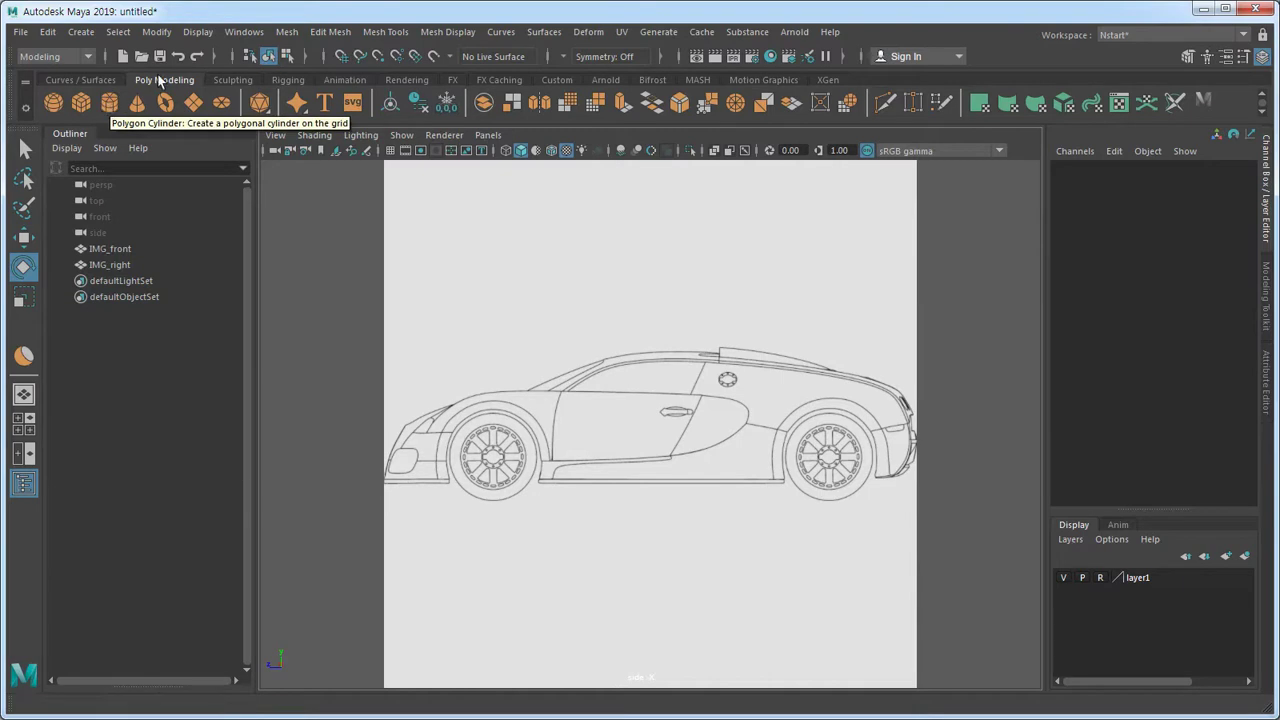
# - Create a polygon cylinder and scale it down uniformly to about 0.037
pyautogui.click(108, 103)
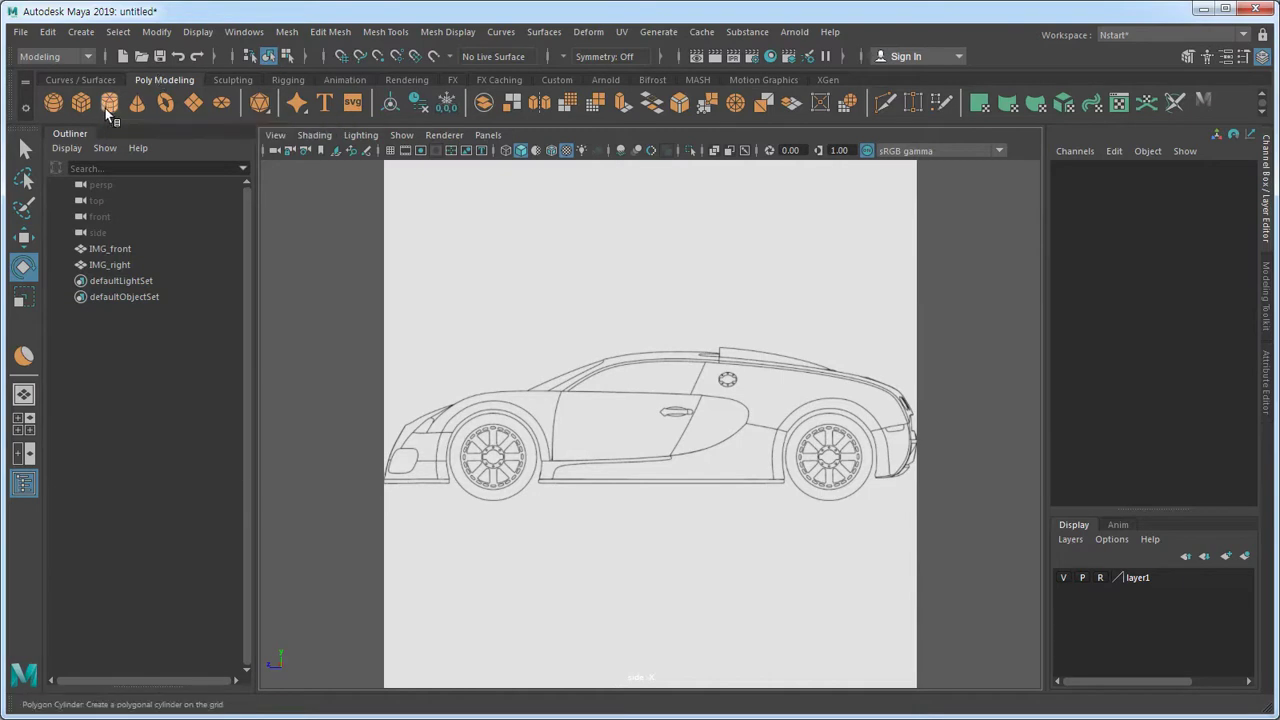
pyautogui.scroll(-5, 553, 432)
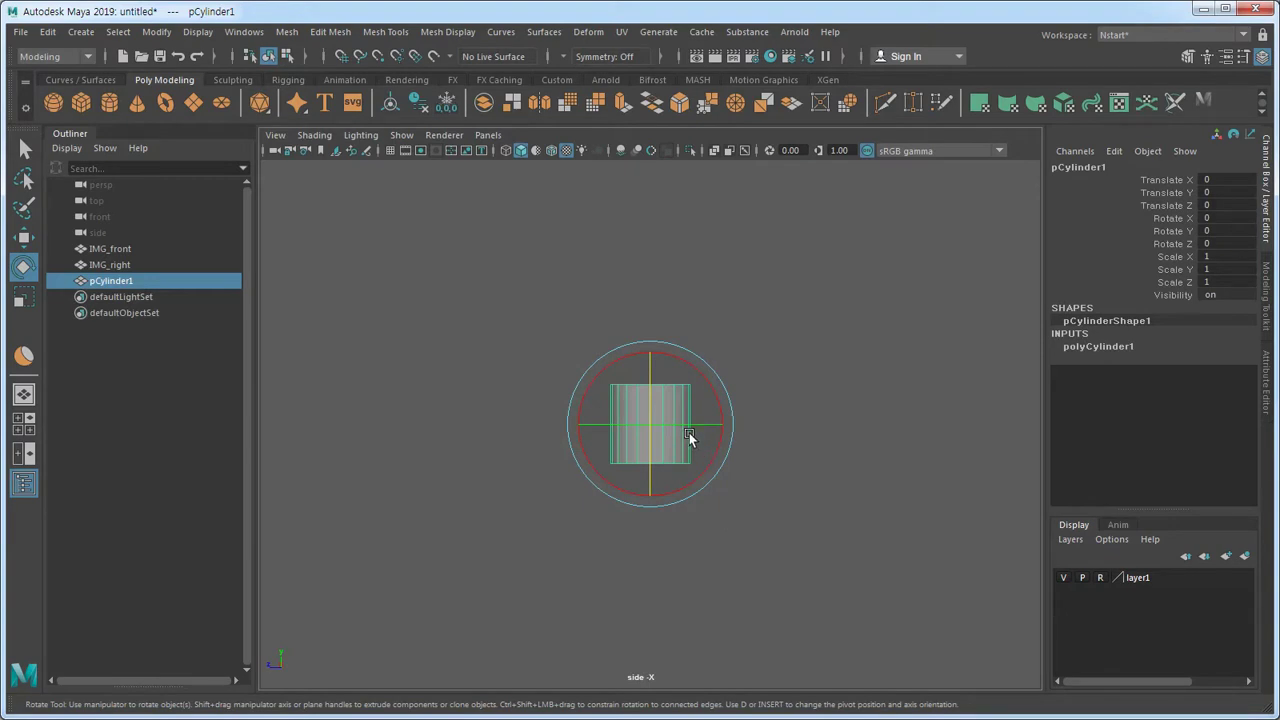
pyautogui.press('r')
pyautogui.moveTo(652, 427); pyautogui.dragTo(578, 430)
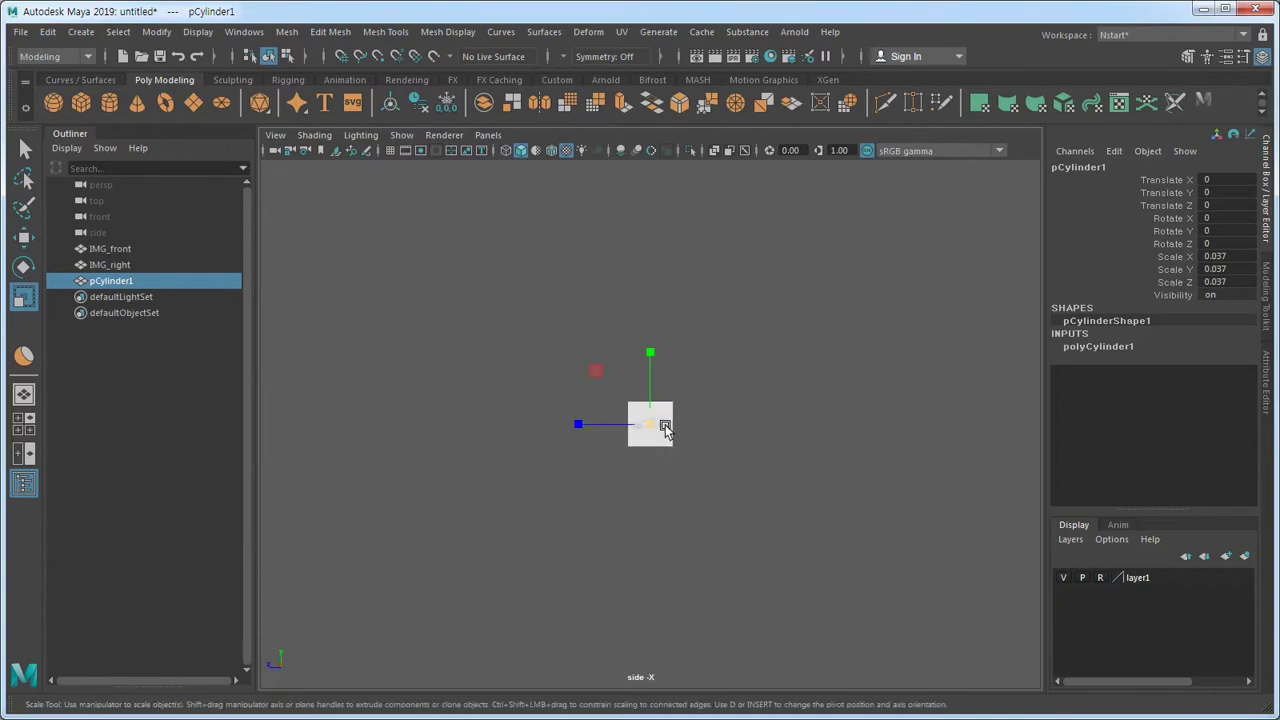
# - Set the cylinder's Rotate Z to -90 so its round cap faces the side view
pyautogui.scroll(8, 665, 427)
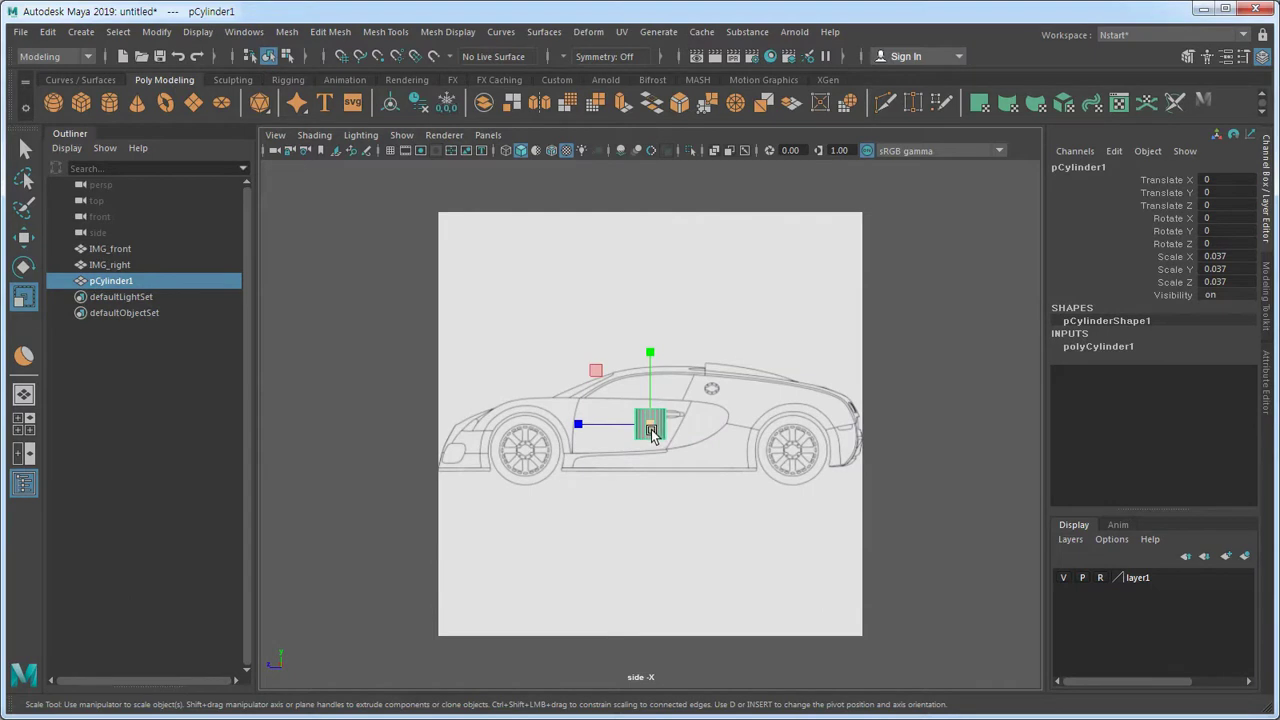
pyautogui.press('e')
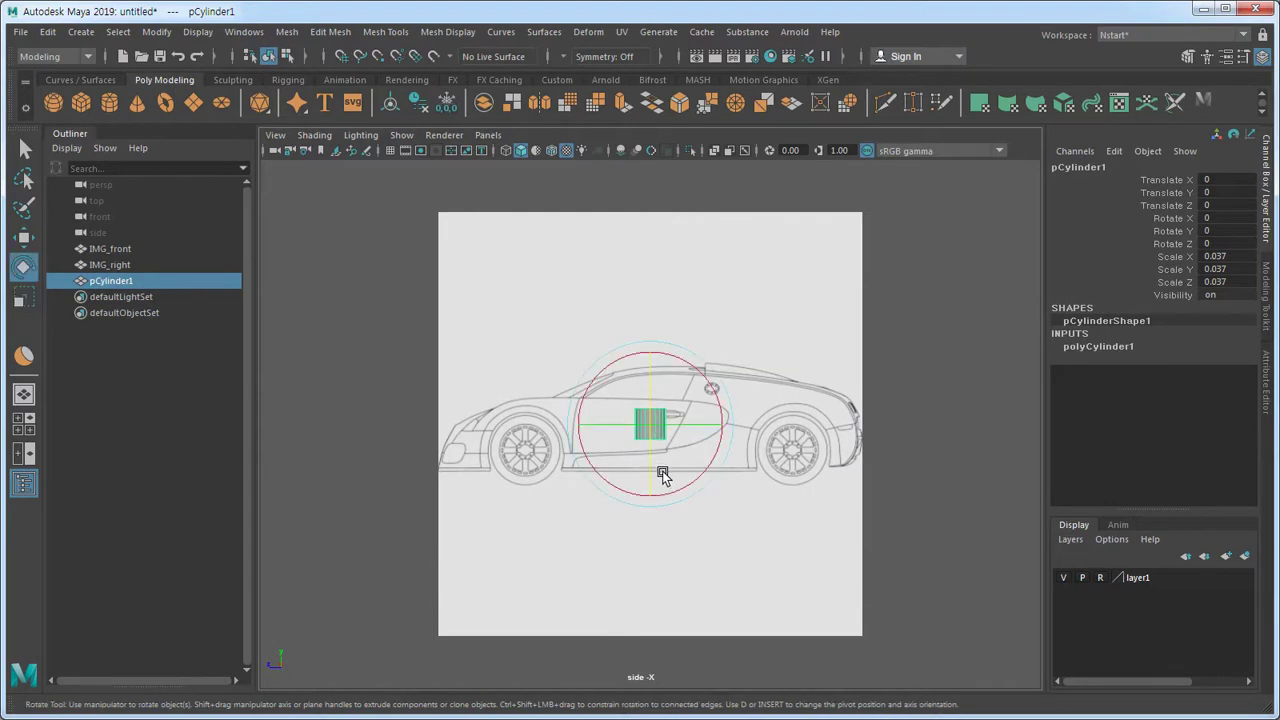
pyautogui.moveTo(651, 377); pyautogui.dragTo(653, 455)
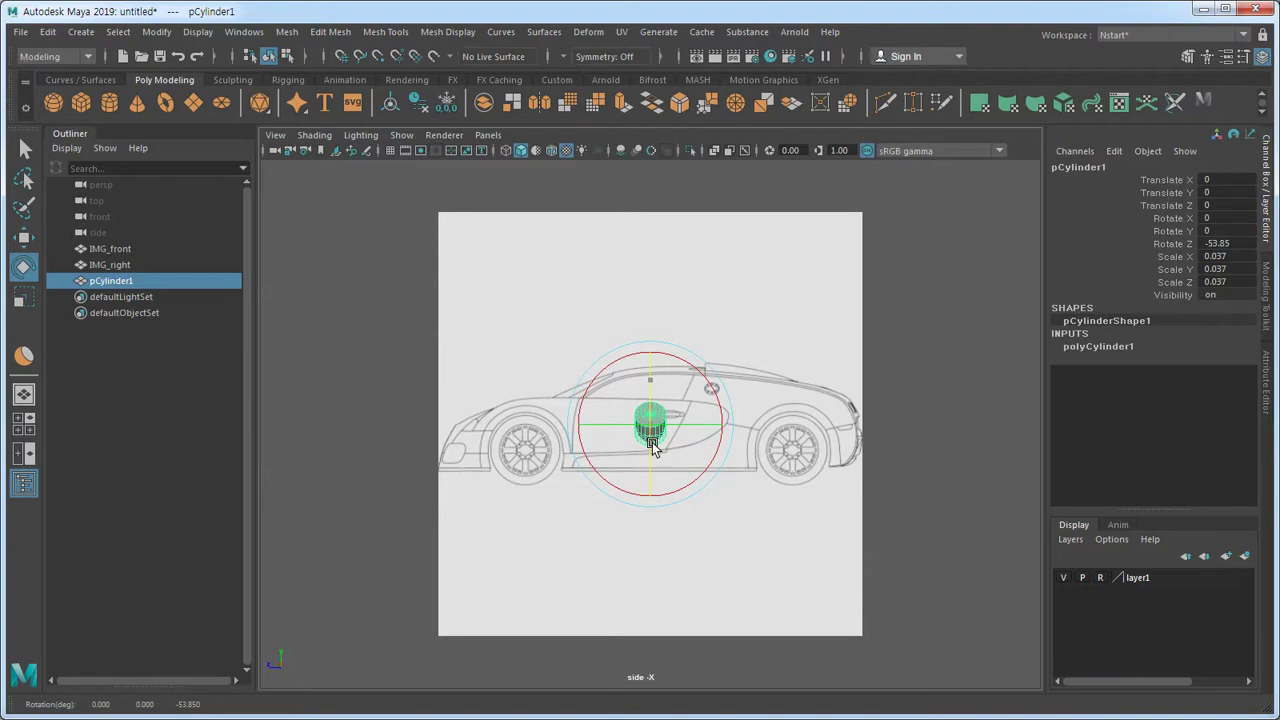
pyautogui.doubleClick(1238, 243)
pyautogui.press('Return')
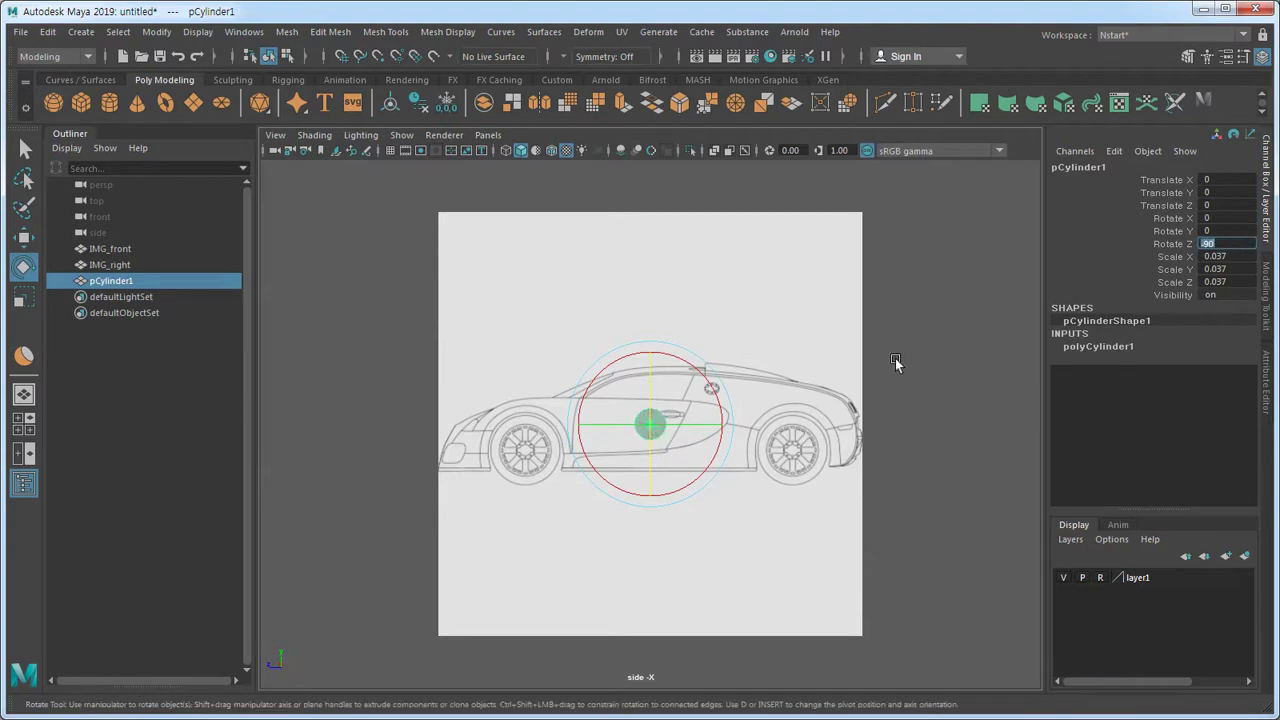
# - Move the cylinder onto the centre of the front wheel in the side view, at about Translate Y -0.063 and Z 0.295
pyautogui.scroll(3, 588, 452)
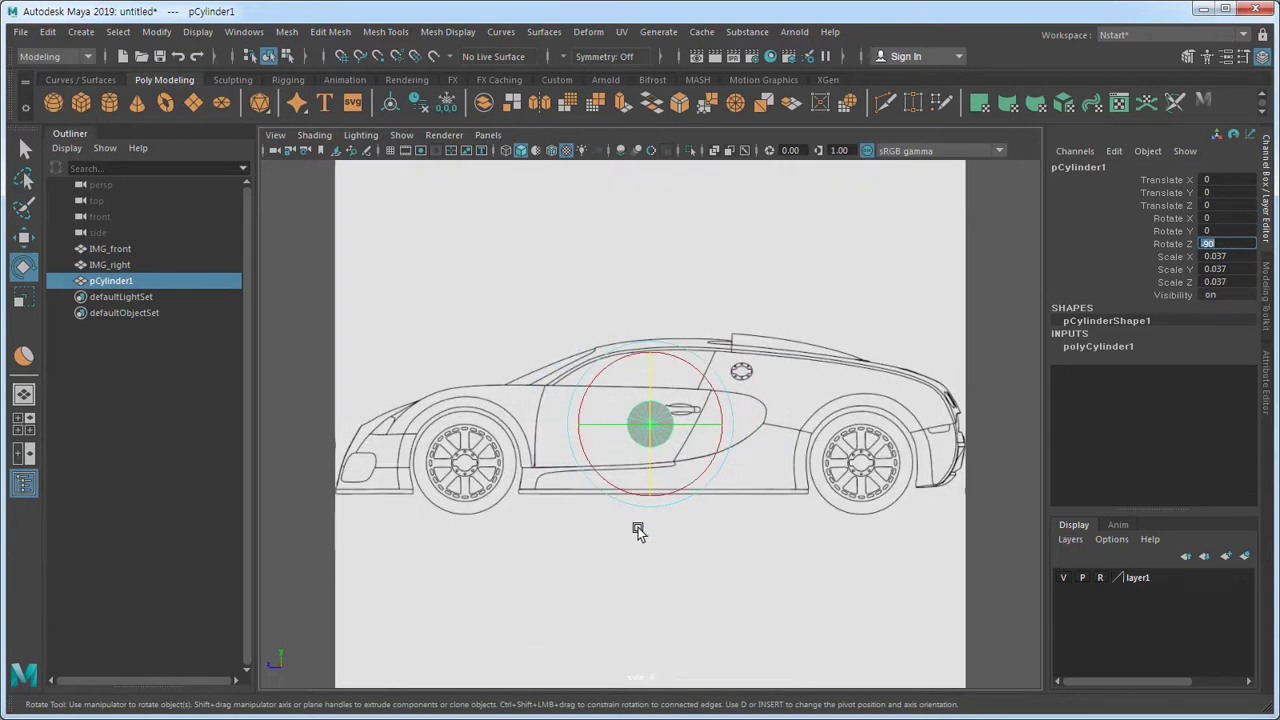
pyautogui.click(686, 557)
pyautogui.click(657, 424)
pyautogui.press('w')
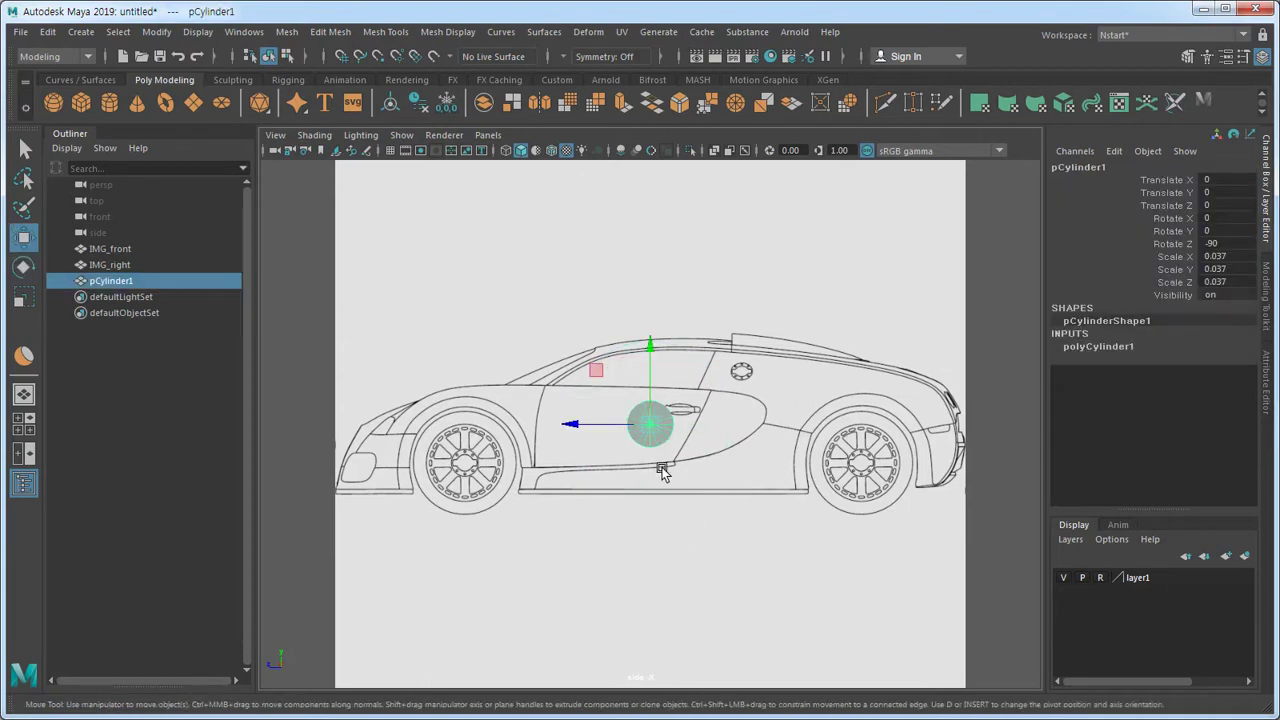
pyautogui.moveTo(650, 427); pyautogui.dragTo(464, 465)
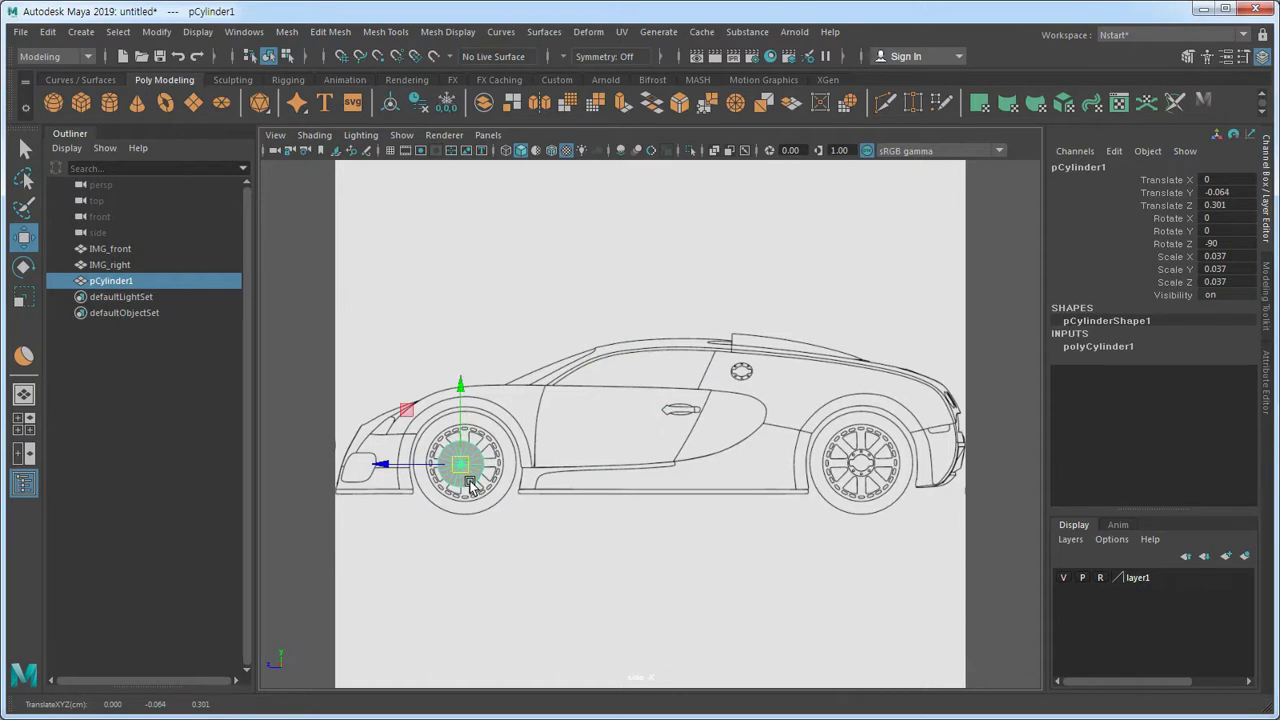
pyautogui.scroll(2, 460, 480)
pyautogui.keyDown('alt'); pyautogui.moveTo(450, 484); pyautogui.dragTo(586, 485, button='middle'); pyautogui.keyUp('alt')
pyautogui.scroll(2, 543, 490)
pyautogui.scroll(1, 543, 490)
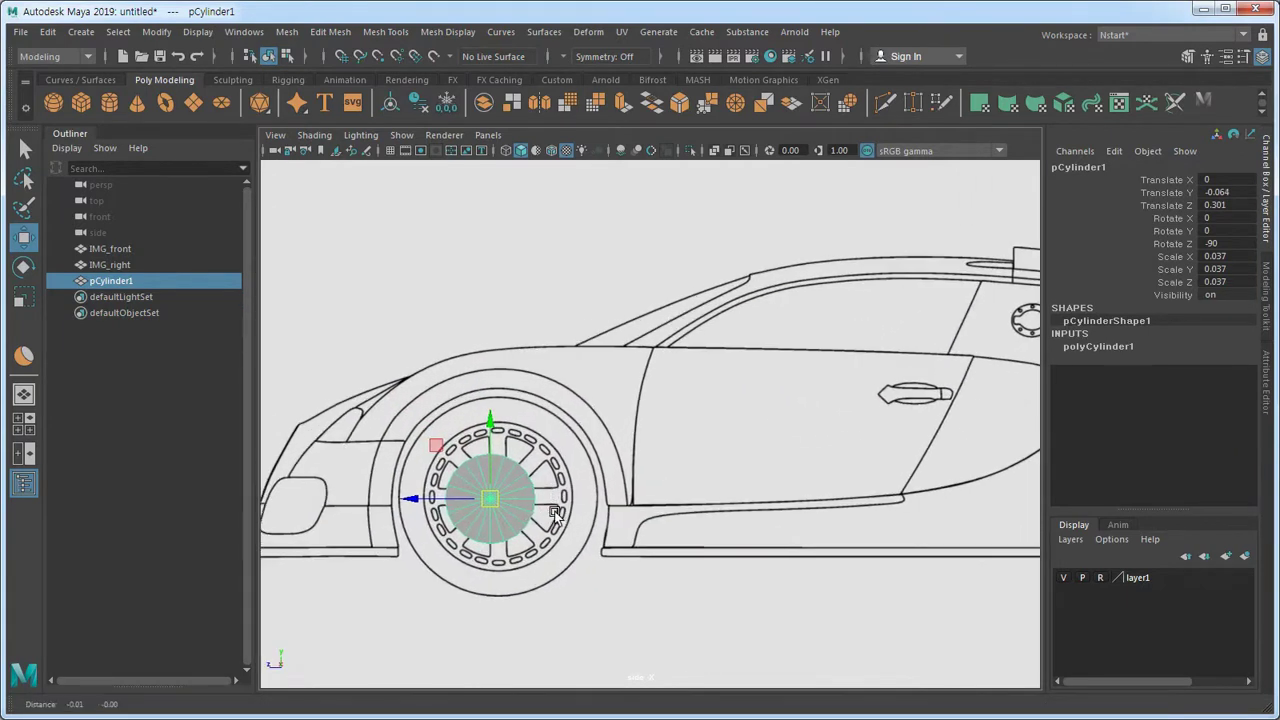
pyautogui.keyDown('alt'); pyautogui.moveTo(491, 495); pyautogui.dragTo(527, 488, button='middle'); pyautogui.keyUp('alt')
pyautogui.moveTo(527, 489); pyautogui.dragTo(533, 486)
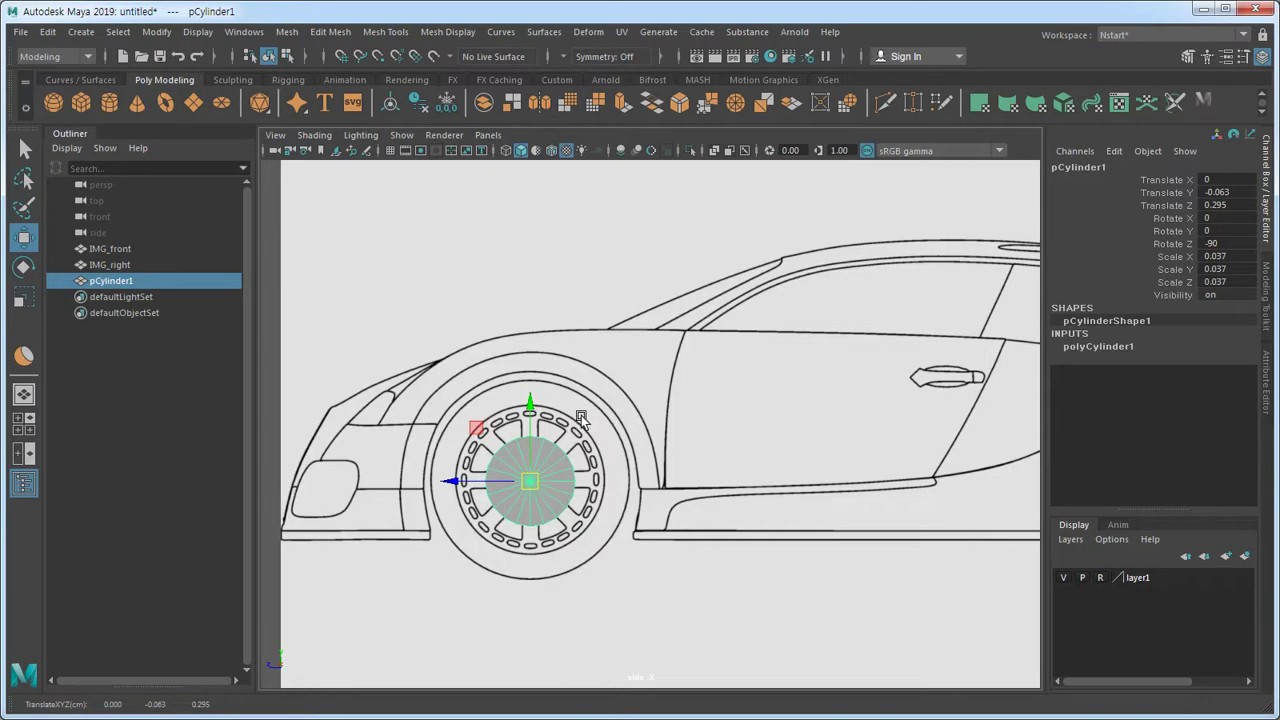
# - Turn on X-Ray shading in the side view so the wheel blueprint shows through the cylinder
pyautogui.scroll(2, 540, 490)
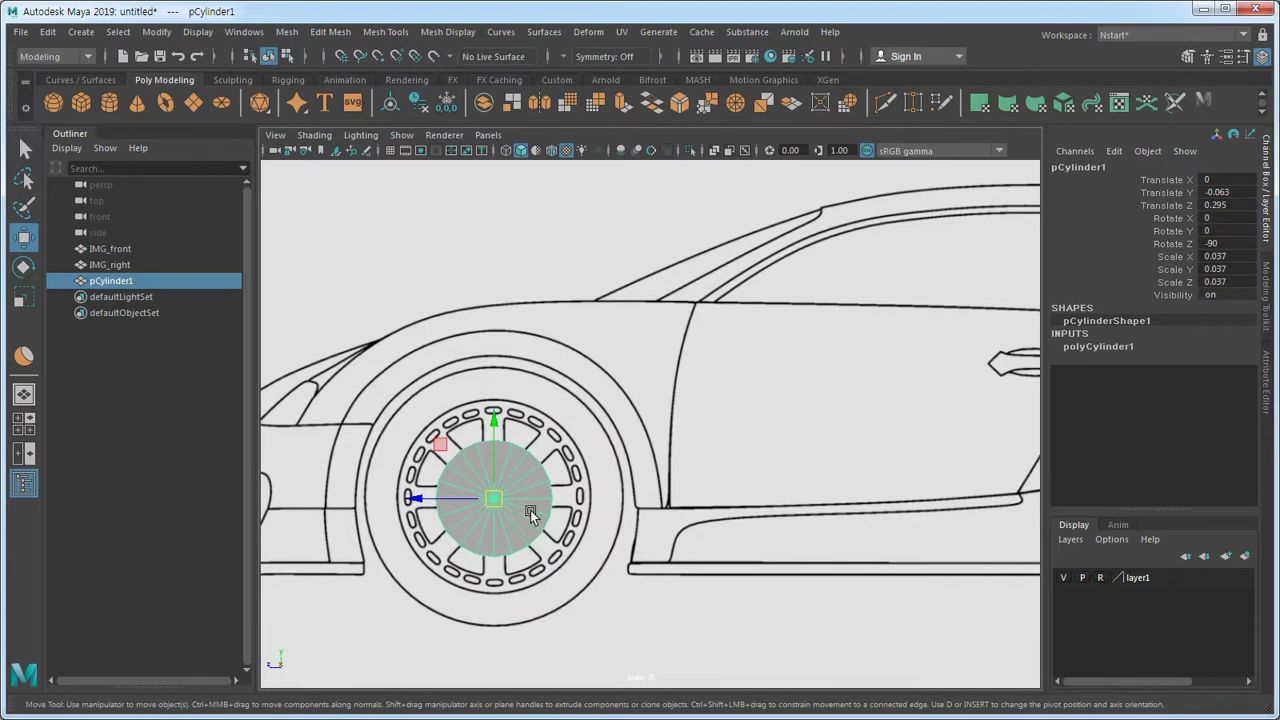
pyautogui.click(505, 151)
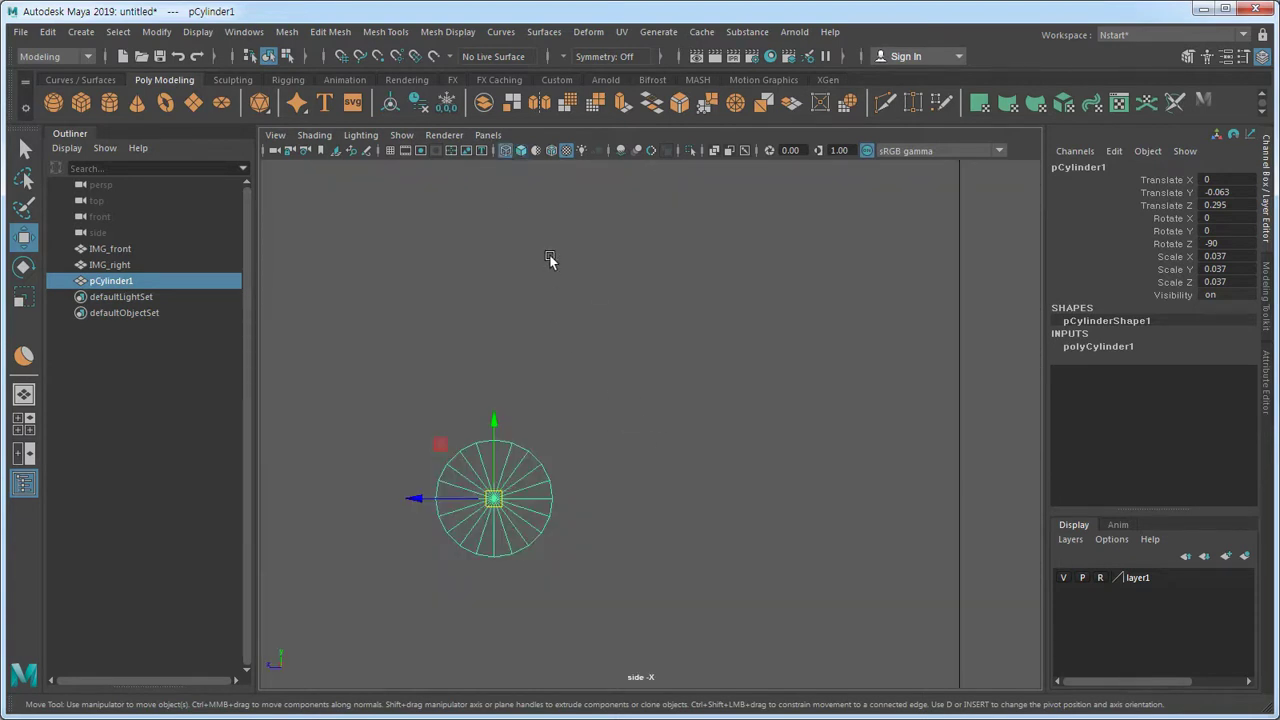
pyautogui.click(505, 151)
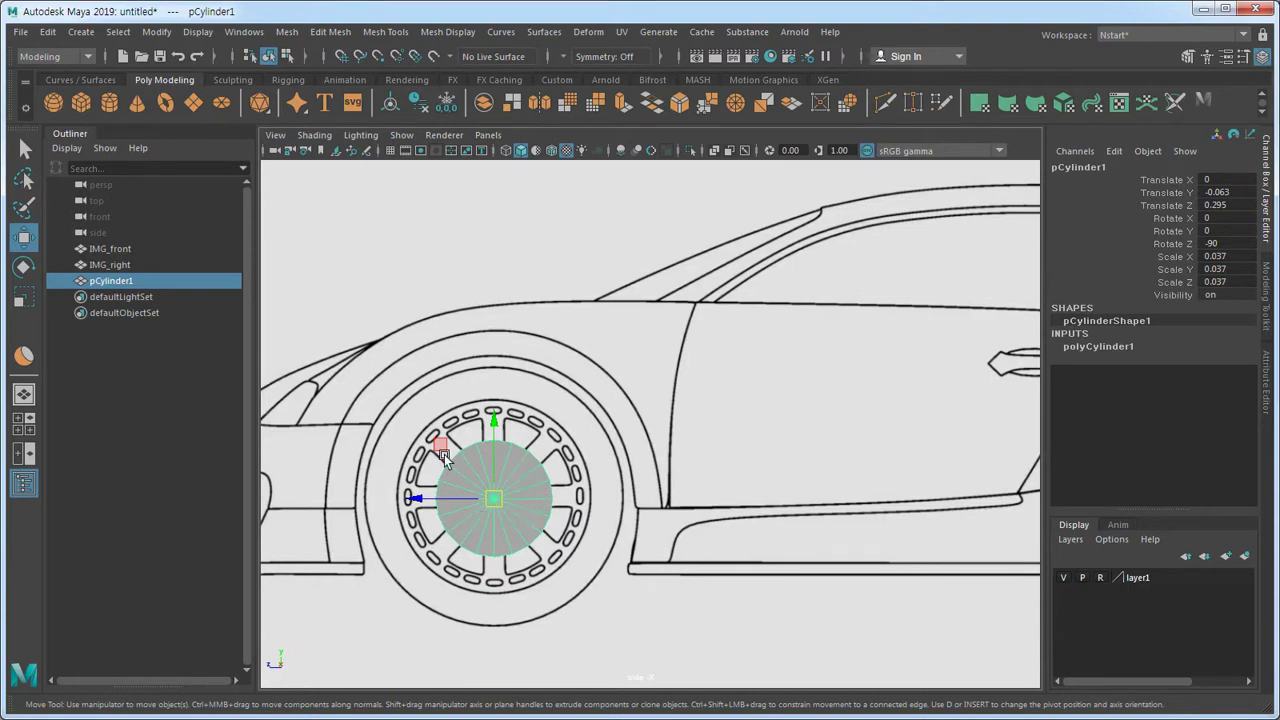
pyautogui.click(318, 136)
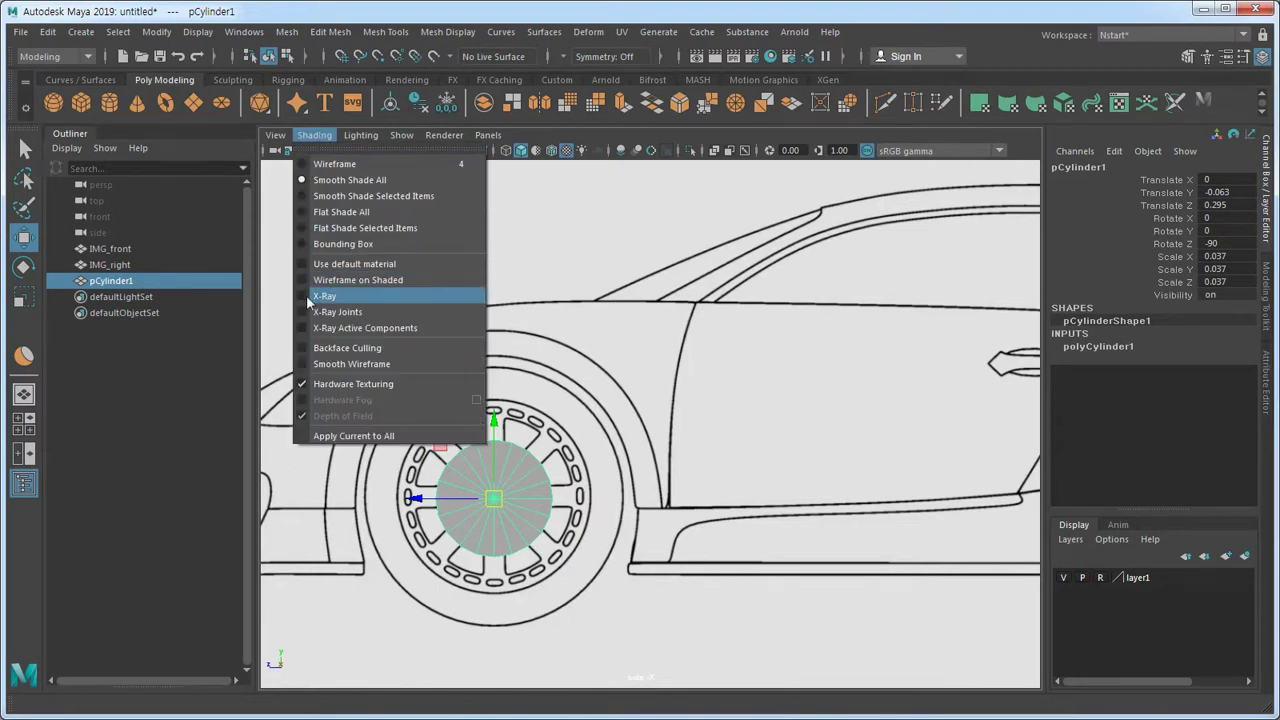
pyautogui.click(325, 296)
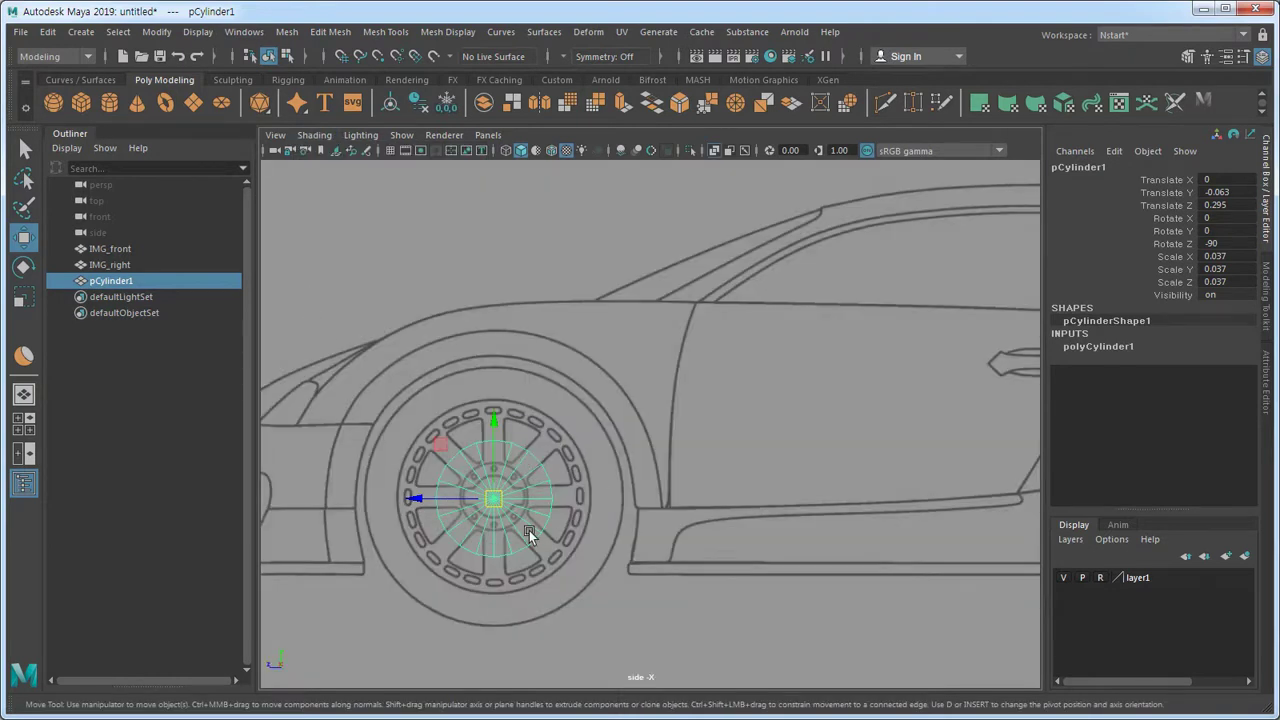
# - Centre the cylinder on the front wheel at Translate Y -0.061 and scale it uniformly to about 0.082 to match the tyre outline
pyautogui.scroll(3, 475, 516)
pyautogui.moveTo(469, 525); pyautogui.dragTo(573, 491, button='middle')
pyautogui.keyDown('alt'); pyautogui.moveTo(462, 554); pyautogui.dragTo(624, 508, button='middle'); pyautogui.keyUp('alt')
pyautogui.moveTo(720, 450); pyautogui.dragTo(608, 470, button='middle')
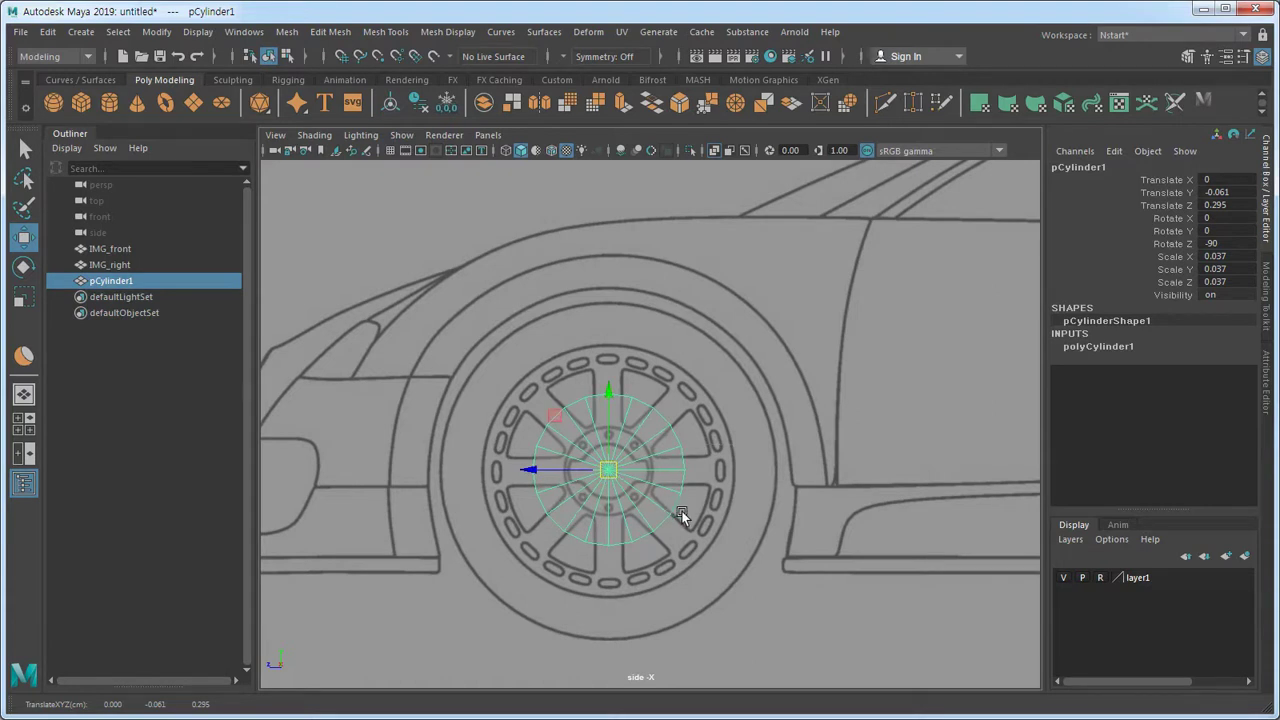
pyautogui.press('r')
pyautogui.moveTo(611, 474); pyautogui.dragTo(768, 518)
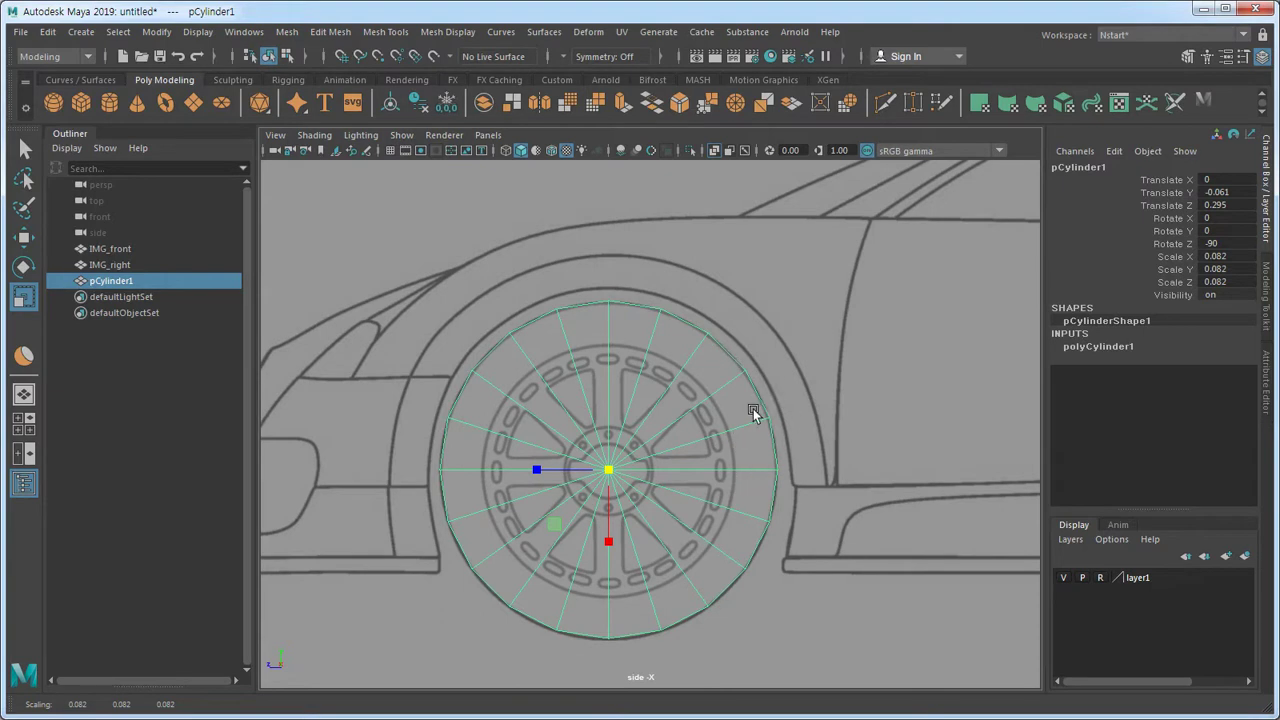
# - Set the wheel cylinder's Subdivisions Axis to 12 and deselect it
pyautogui.click(1097, 346)
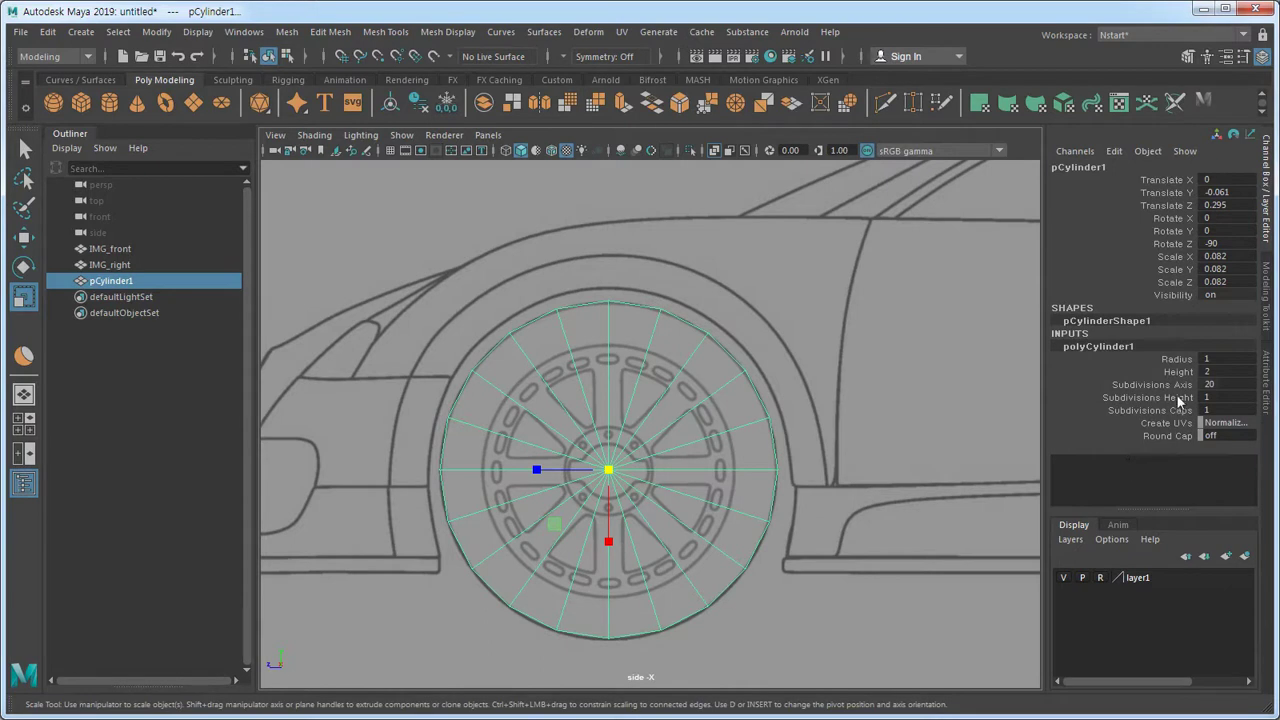
pyautogui.keyDown('ctrl'); pyautogui.moveTo(1211, 383); pyautogui.dragTo(1208, 384); pyautogui.keyUp('ctrl')
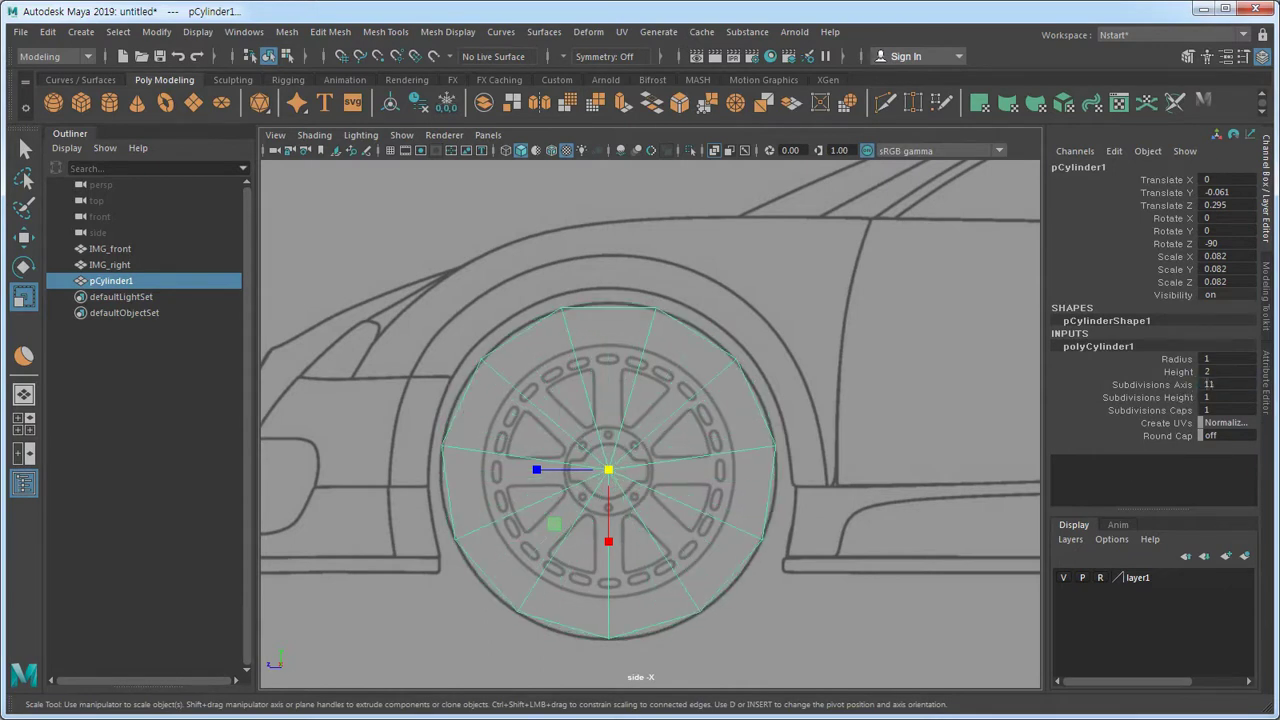
pyautogui.doubleClick(1221, 384)
pyautogui.write('10')
pyautogui.press('Return')
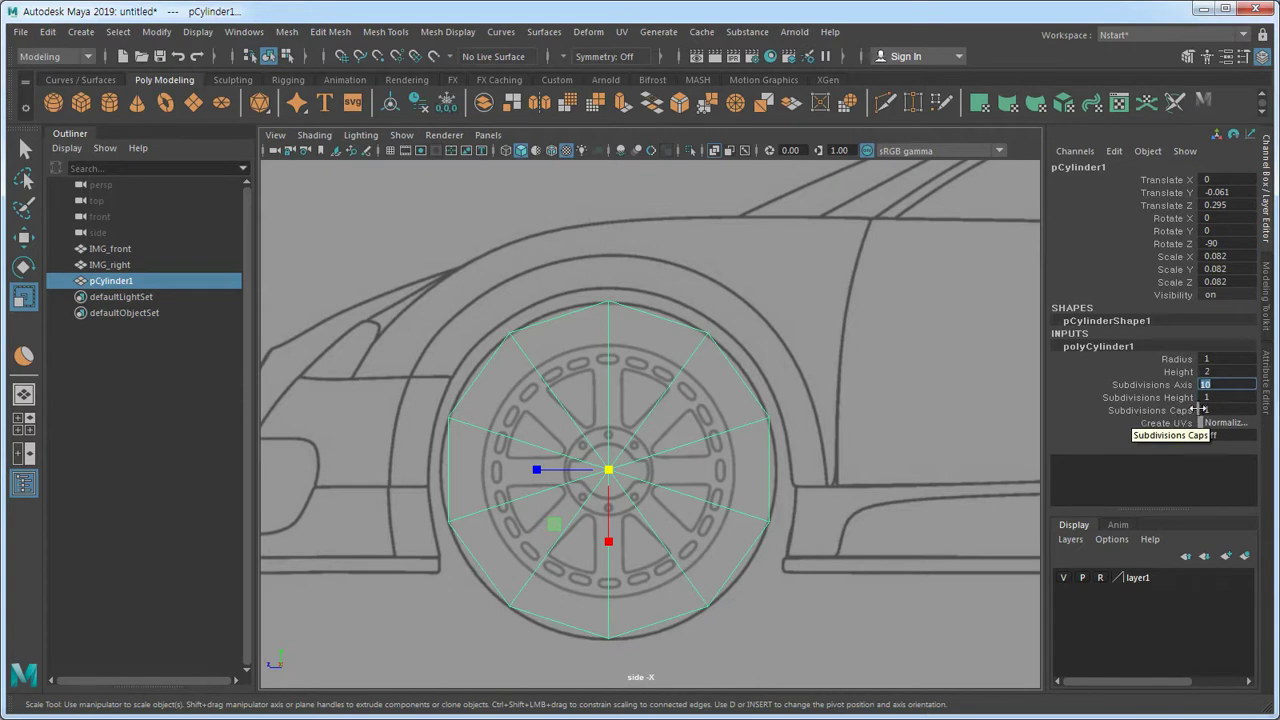
pyautogui.write('12')
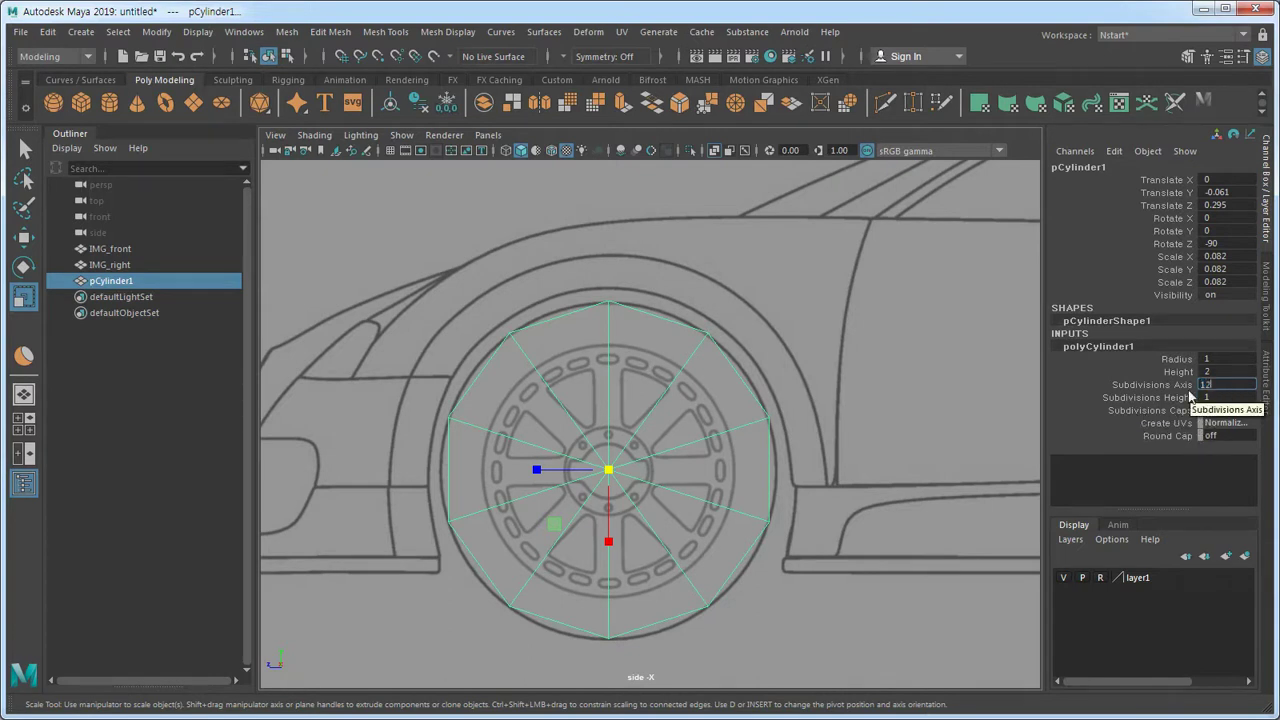
pyautogui.press('Return')
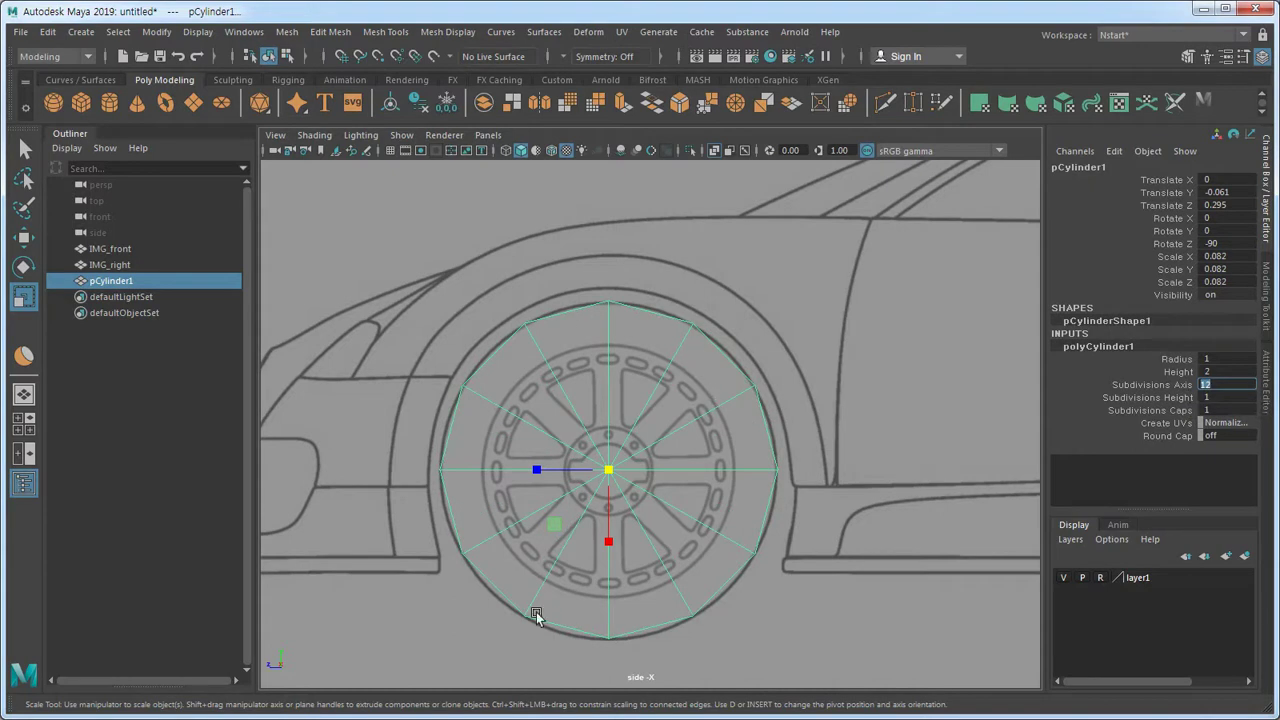
pyautogui.press('BackSpace')
pyautogui.write('12')
pyautogui.press('Return')
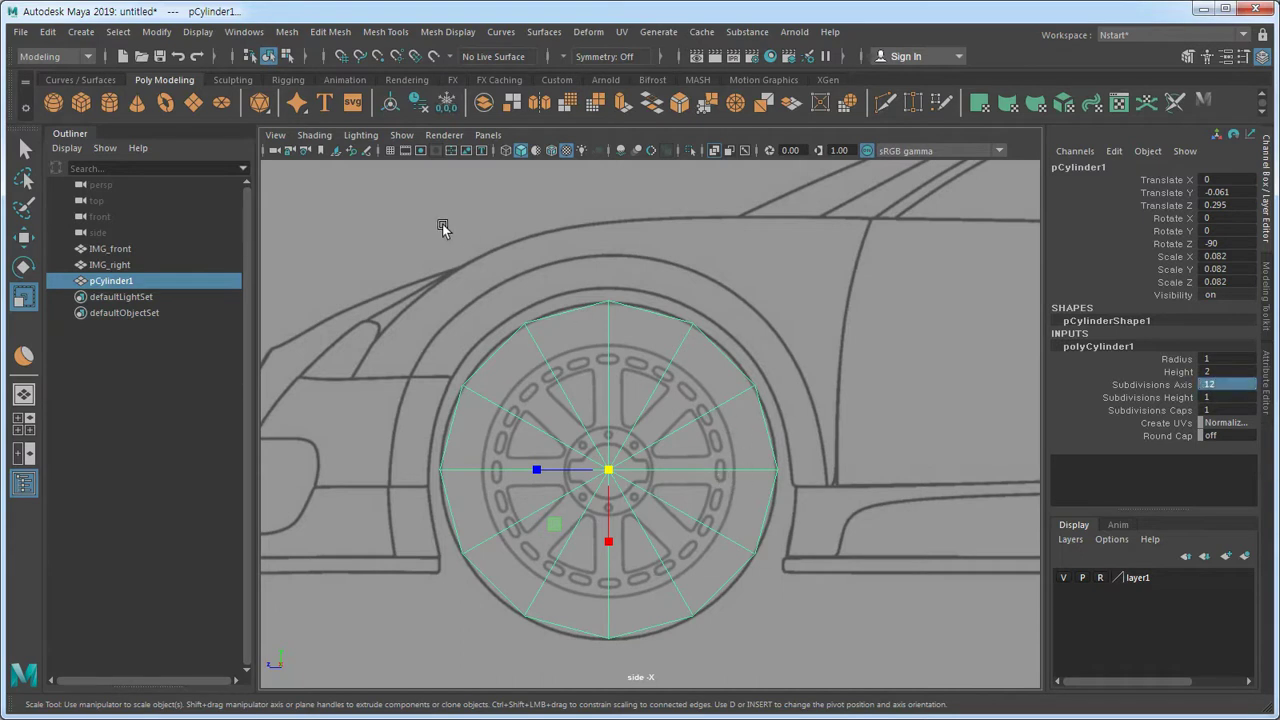
pyautogui.click(443, 228)
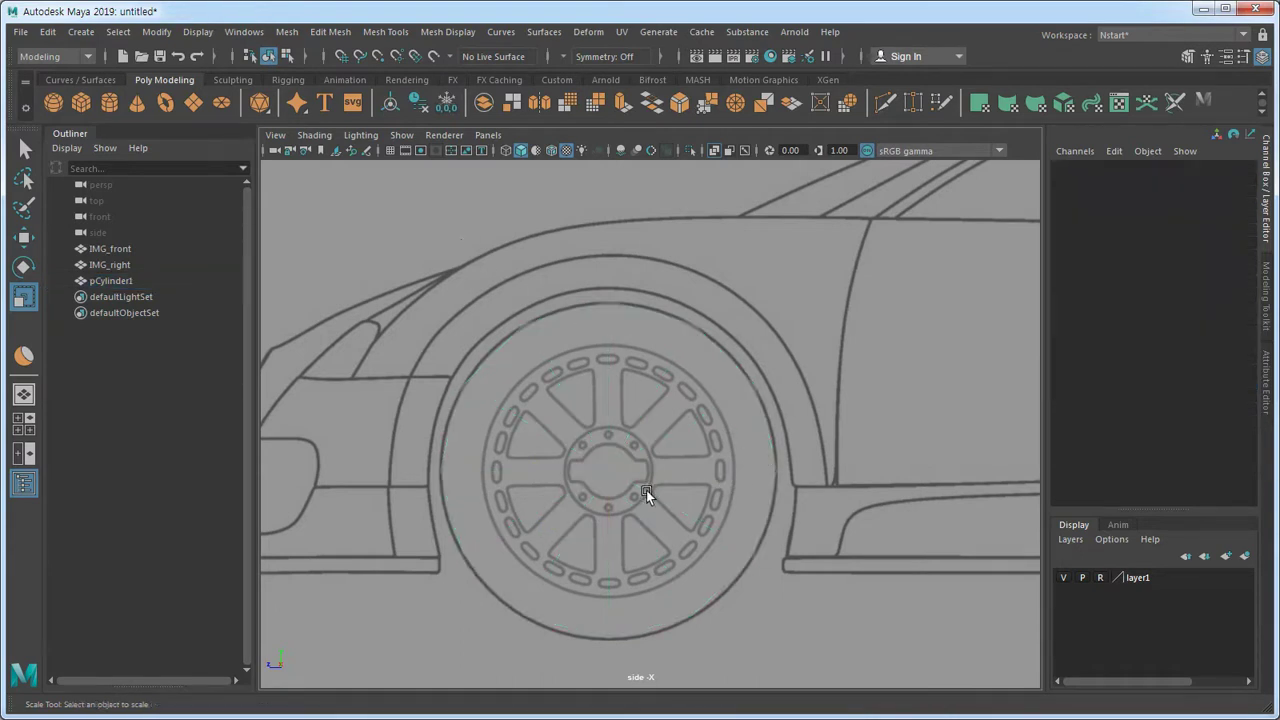
# - In the front view, narrow the cylinder to about Scale Y 0.049 and move it over the positive-X front tyre at about Translate X 0.179
pyautogui.press('space')
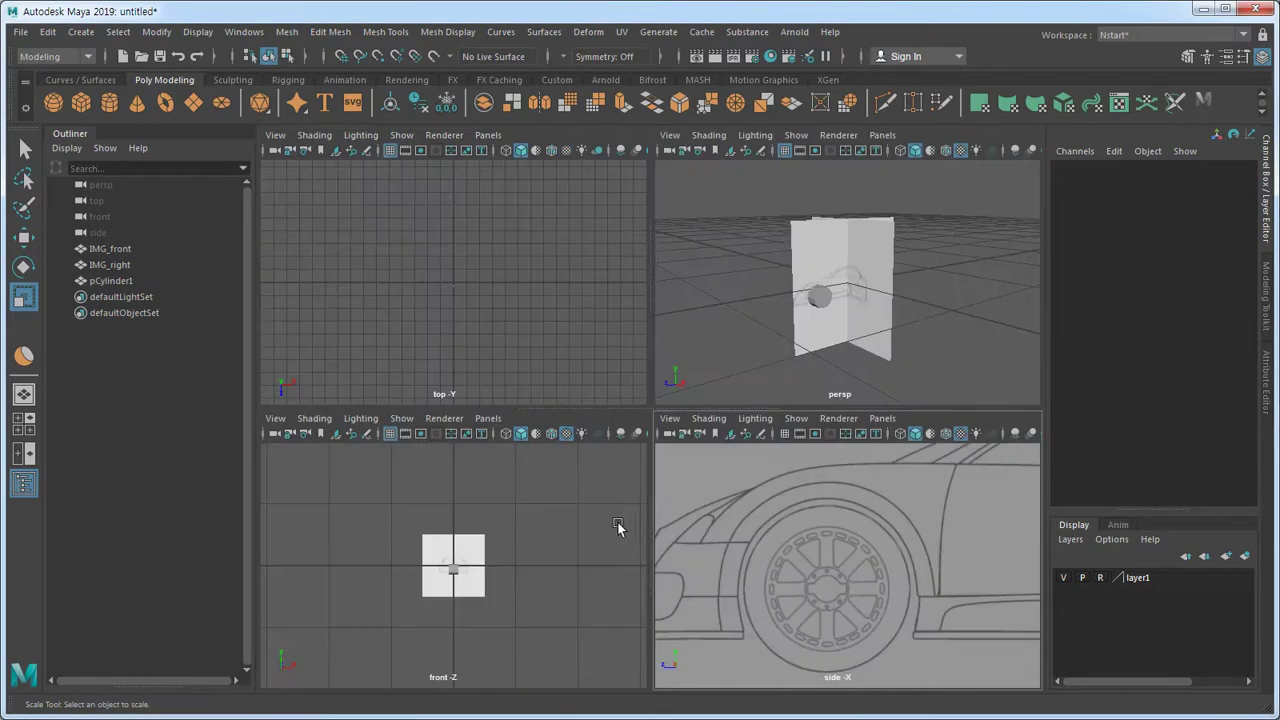
pyautogui.press('space')
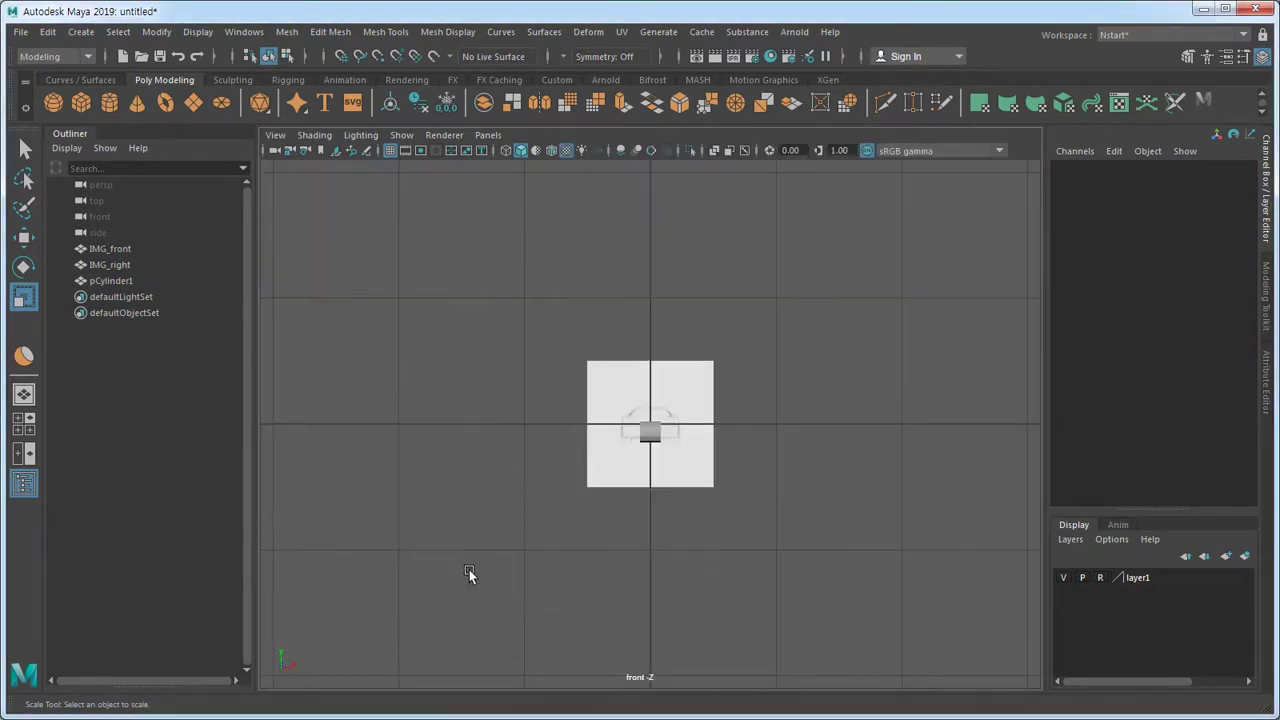
pyautogui.scroll(2, 661, 465)
pyautogui.scroll(3, 661, 465)
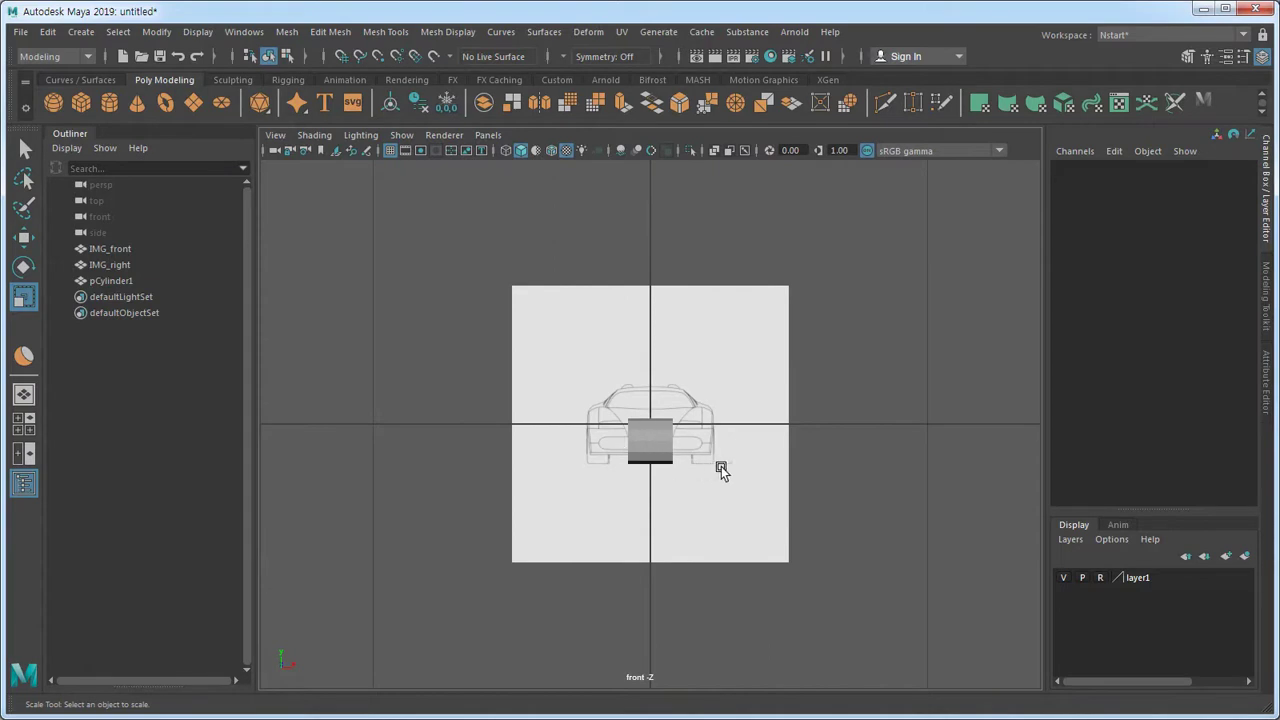
pyautogui.scroll(1, 721, 466)
pyautogui.scroll(1, 710, 512)
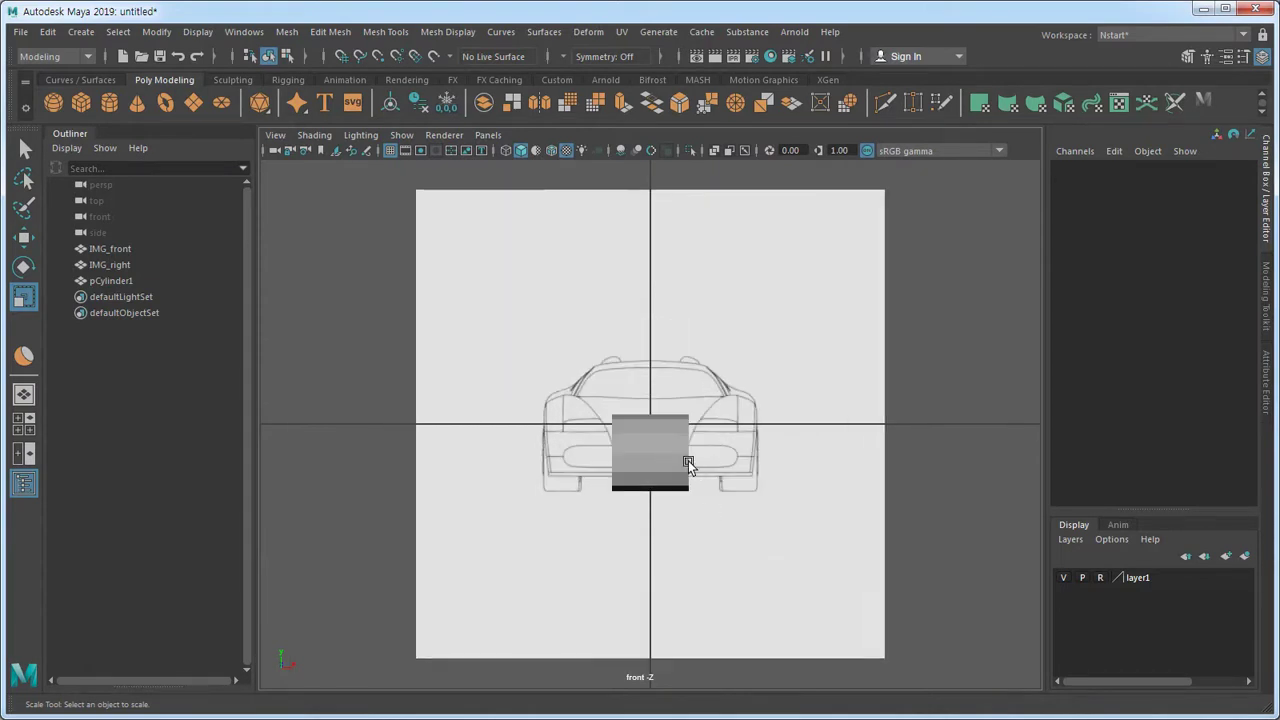
pyautogui.click(659, 445)
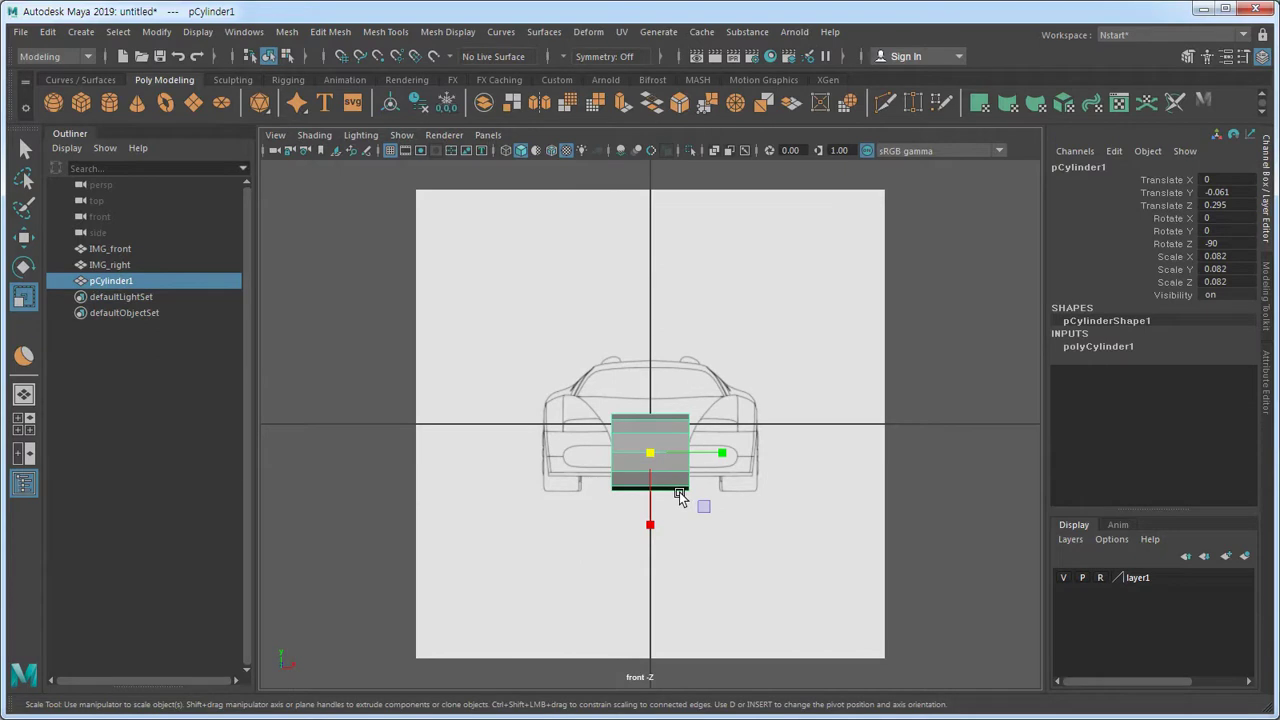
pyautogui.moveTo(722, 453); pyautogui.dragTo(695, 462)
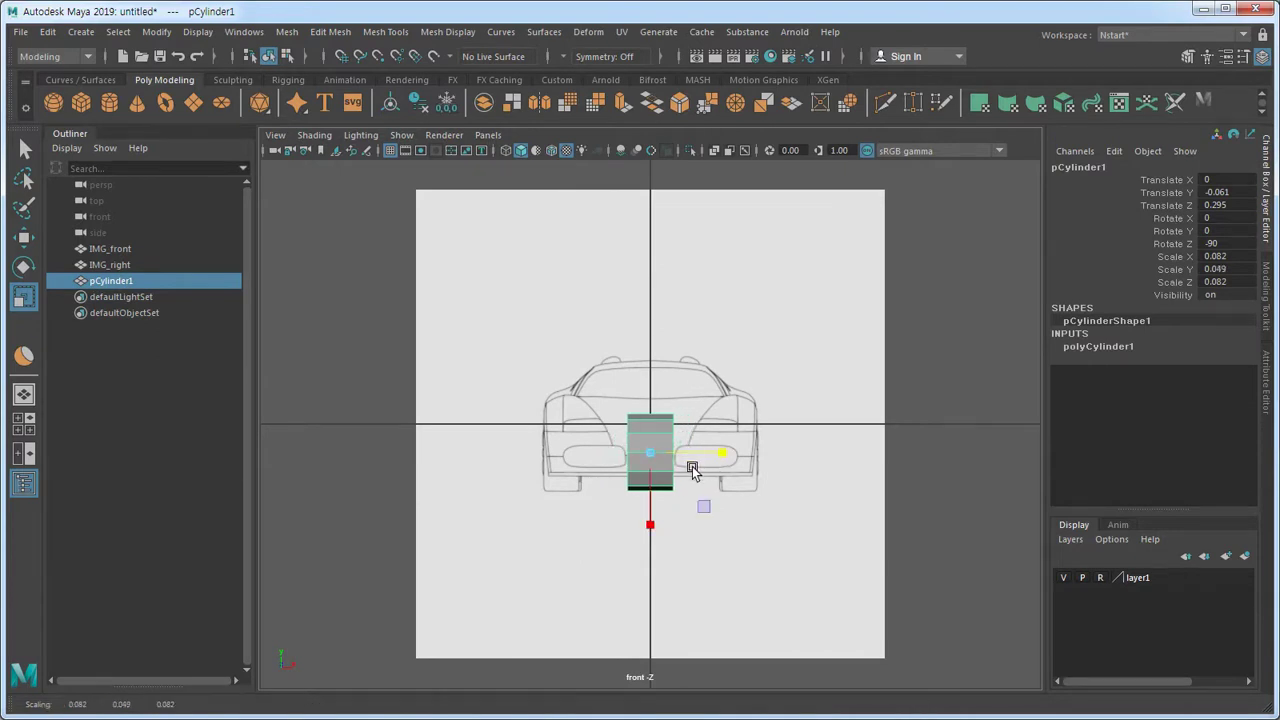
pyautogui.press('w')
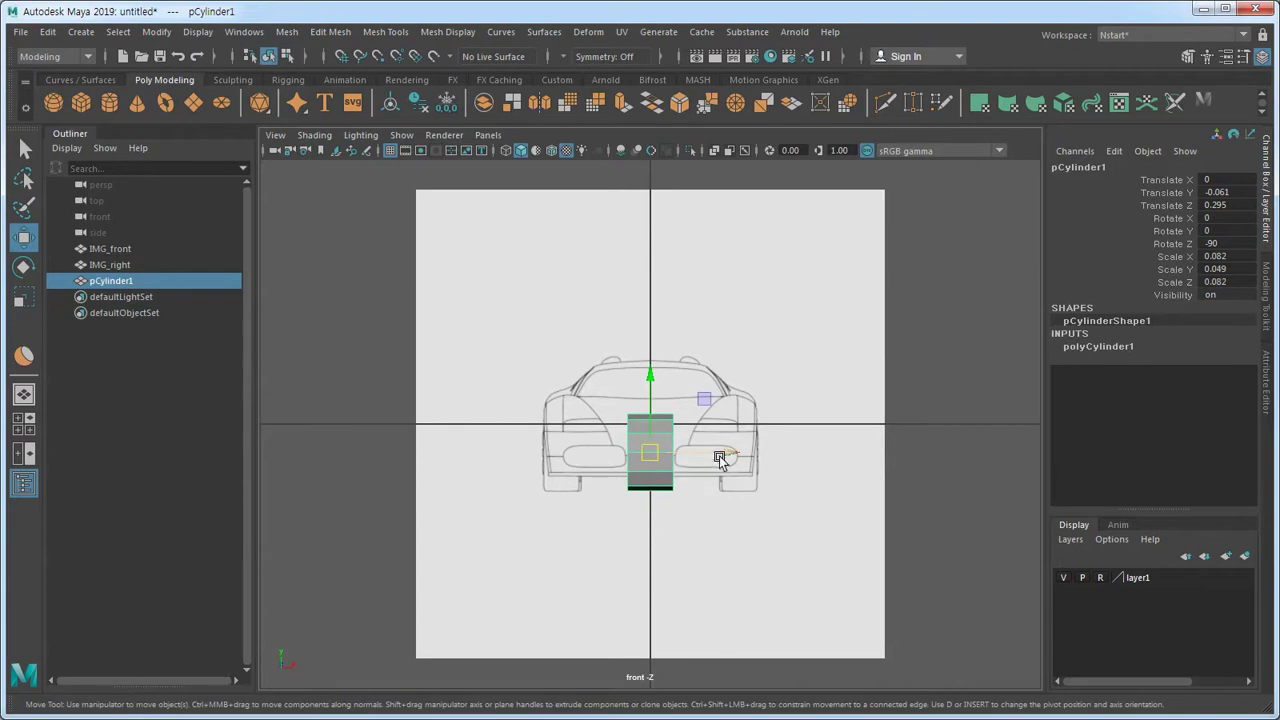
pyautogui.moveTo(727, 454); pyautogui.dragTo(811, 450)
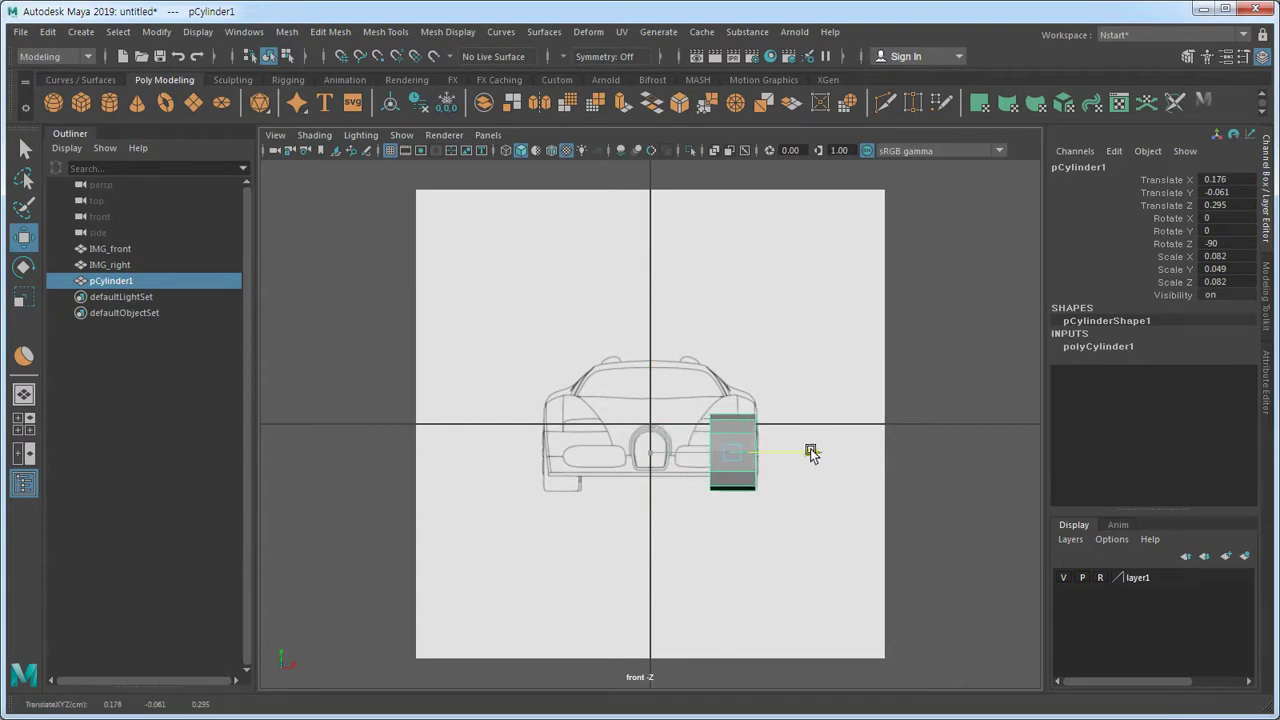
# - Turn on X-Ray shading in the front view so the tyre drawing shows through the cylinder
pyautogui.scroll(4, 741, 471)
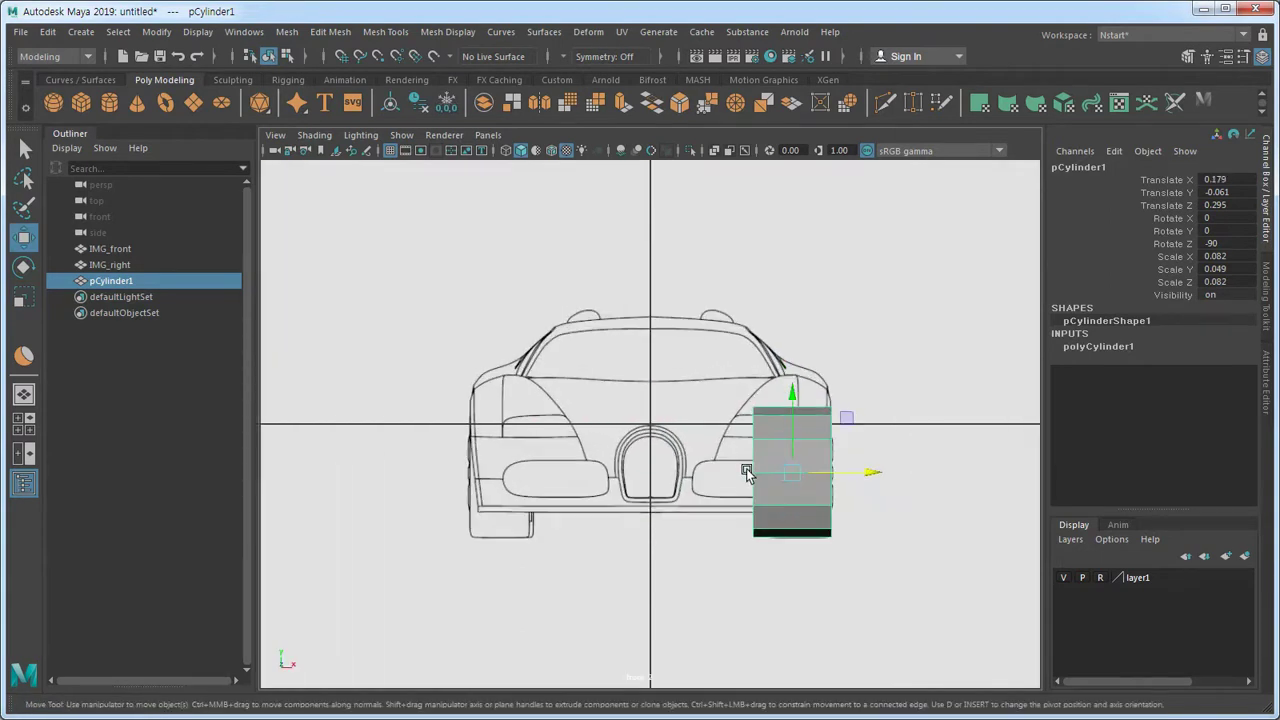
pyautogui.click(316, 135)
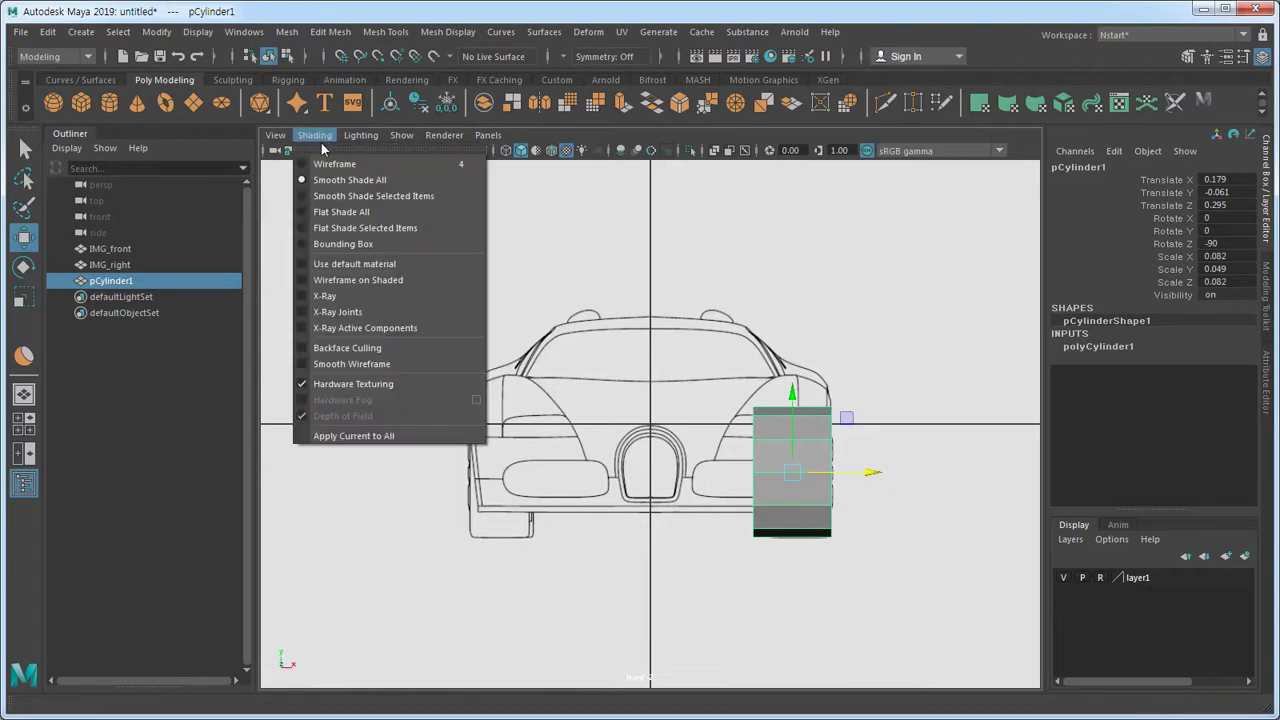
pyautogui.click(325, 296)
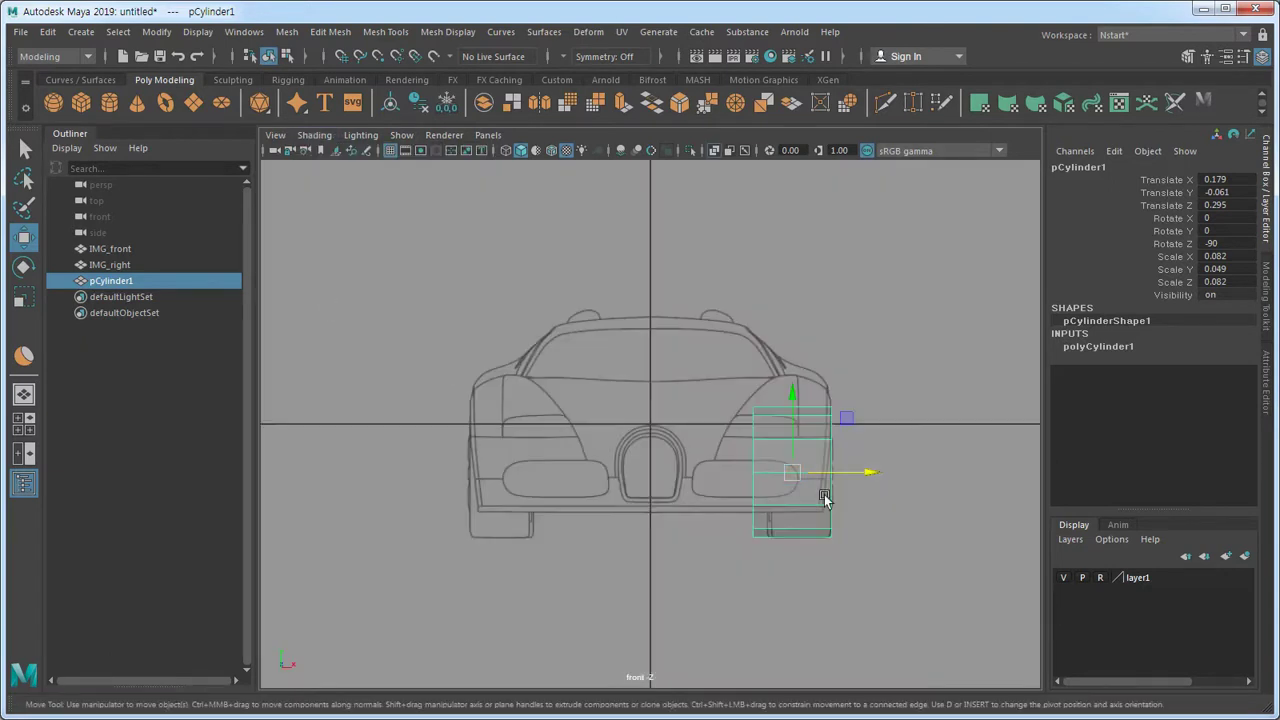
# - Fit the cylinder to the tyre width at Translate X 0.189 and Scale Y 0.04, and display wireframe on shaded objects in the front view
pyautogui.scroll(2, 896, 511)
pyautogui.moveTo(910, 488)
pyautogui.mouseDown()
pyautogui.moveTo(921, 490)
pyautogui.moveTo(904, 495)
pyautogui.mouseUp()
pyautogui.press('r')
pyautogui.click(974, 576)
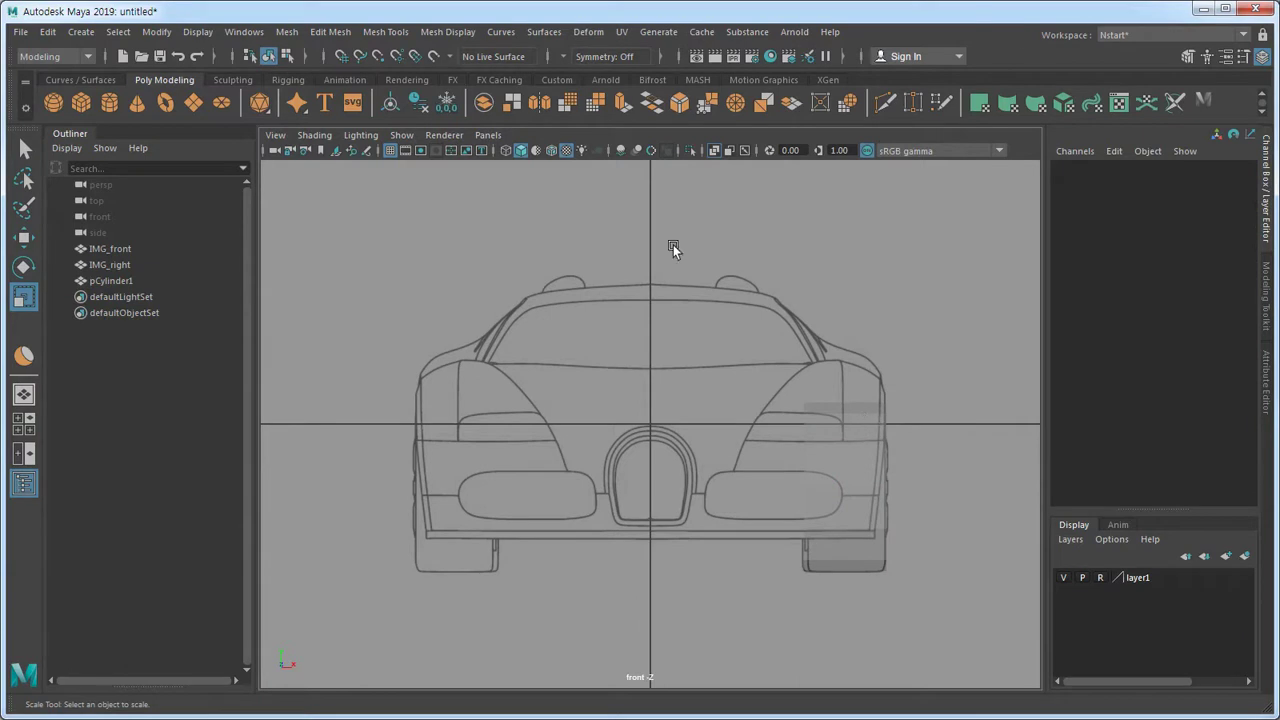
pyautogui.click(550, 150)
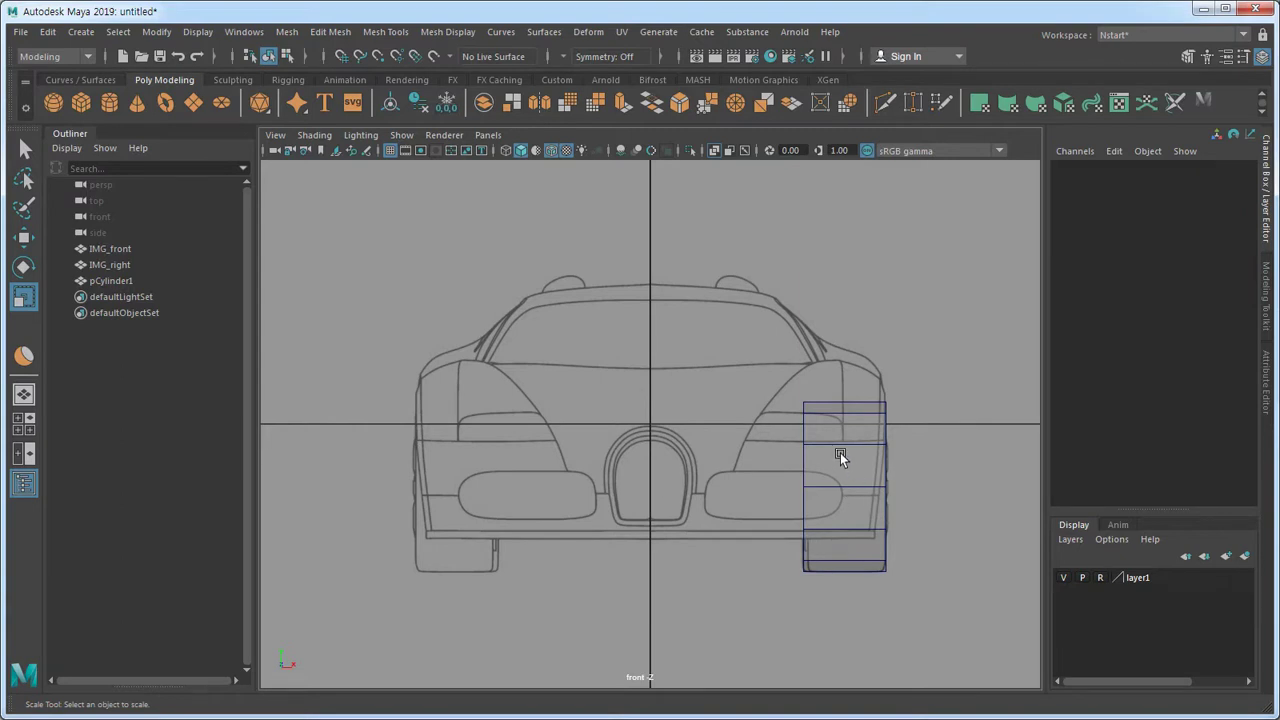
# - Select the wheel cylinder in the side view, maximize that view and check the cylinder against the full car side blueprint
pyautogui.press('space')
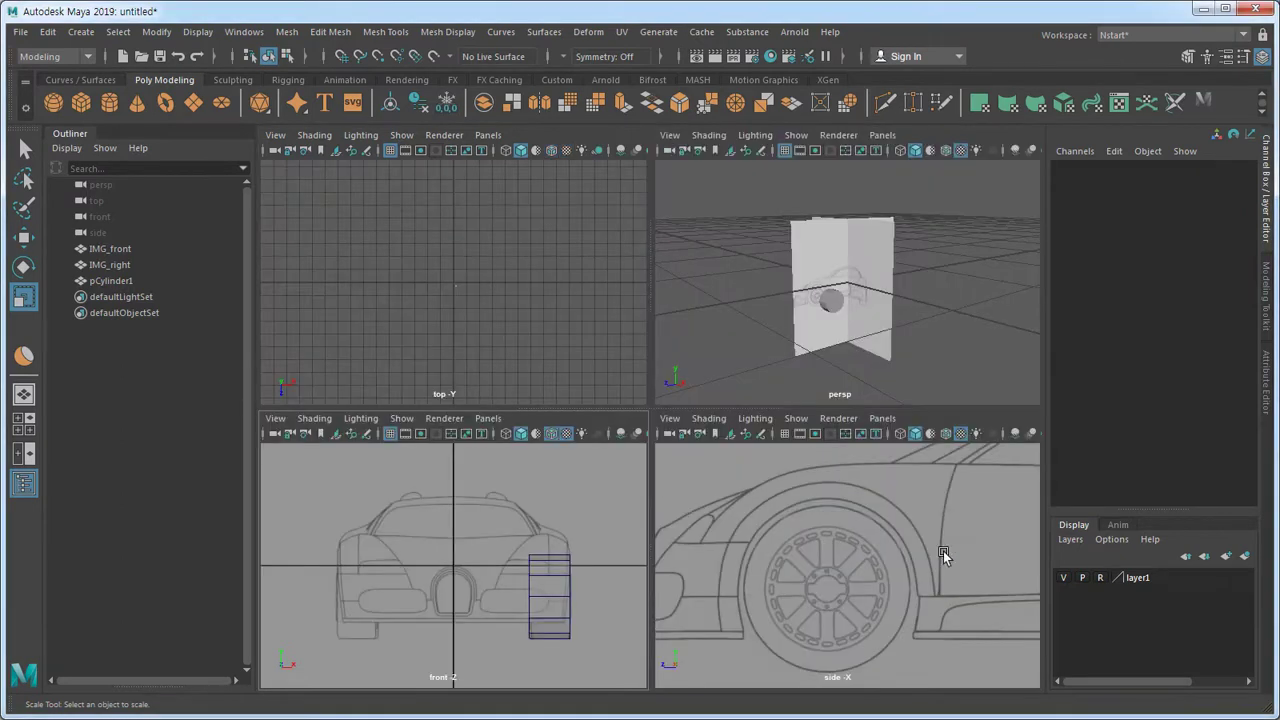
pyautogui.click(829, 563)
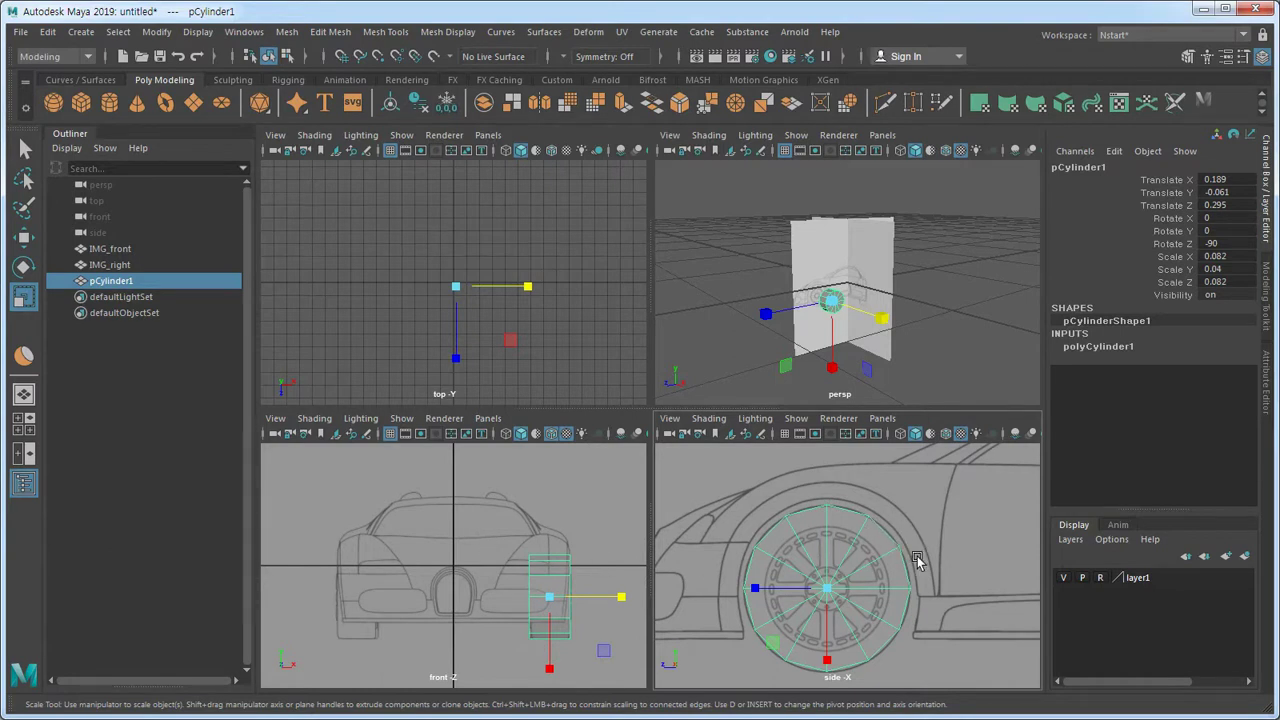
pyautogui.scroll(-5, 884, 565)
pyautogui.scroll(2, 884, 567)
pyautogui.press('space')
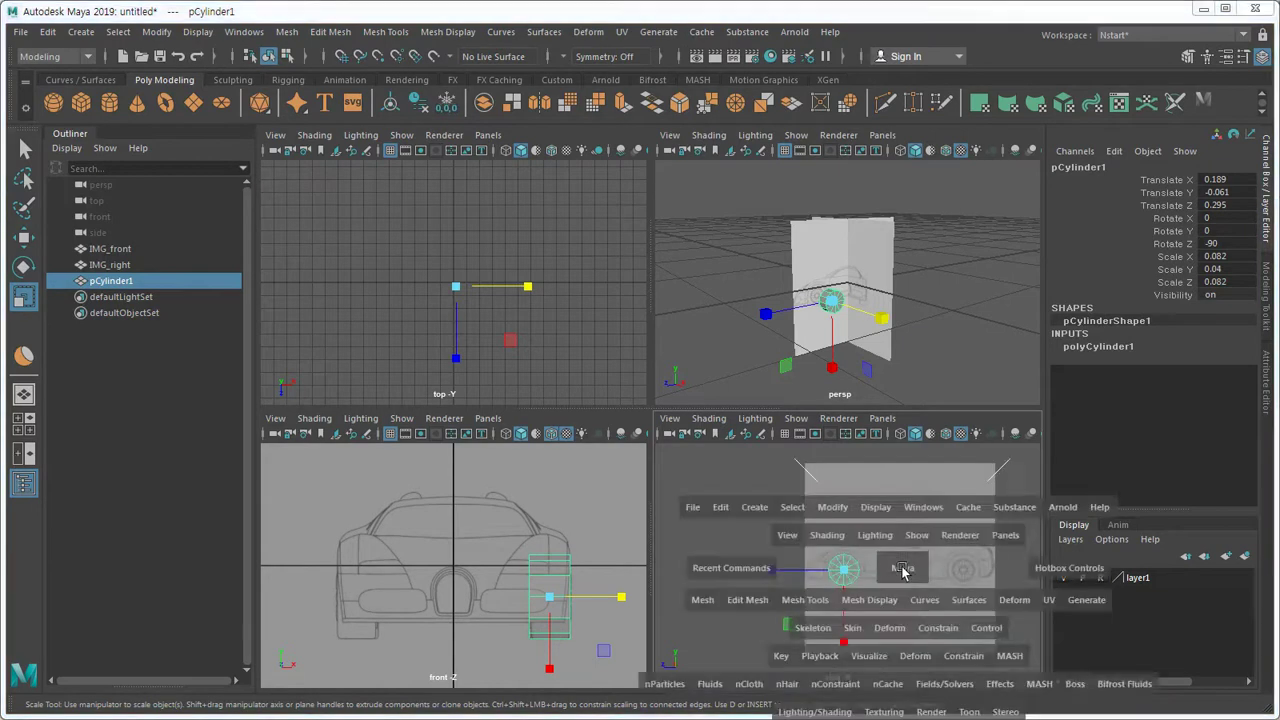
pyautogui.scroll(2, 777, 447)
pyautogui.scroll(3, 777, 447)
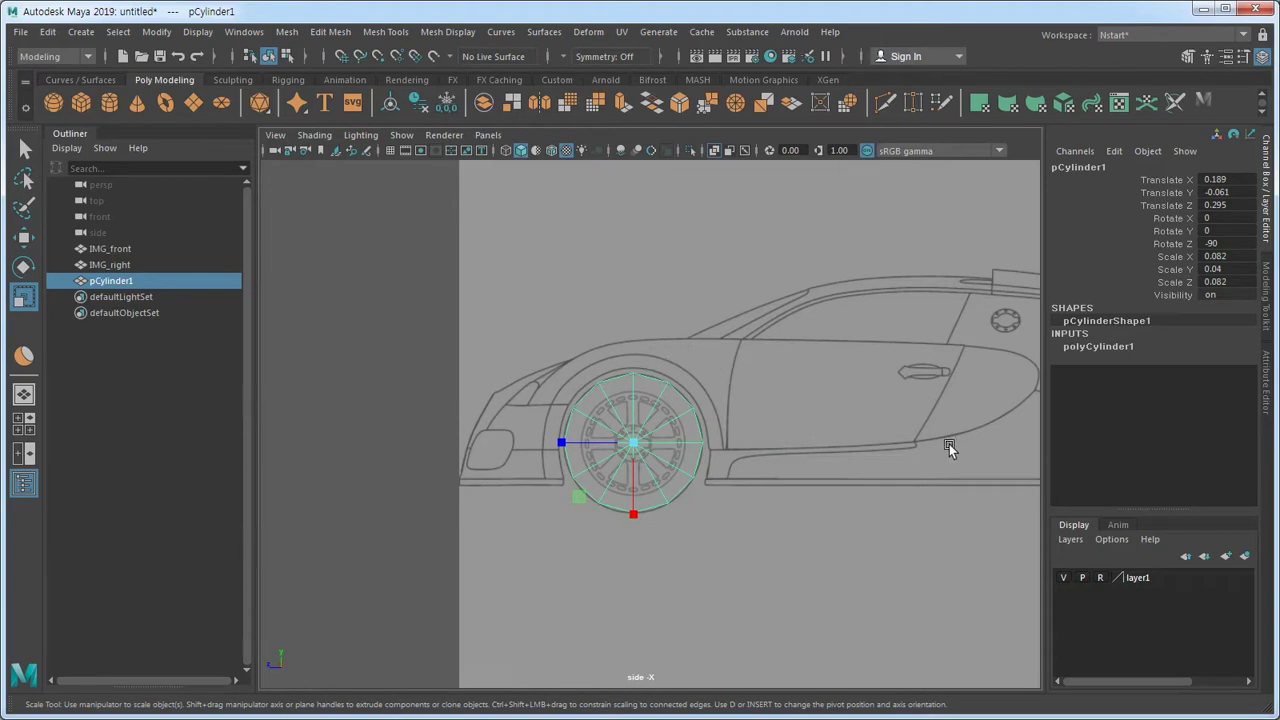
pyautogui.scroll(-5, 954, 433)
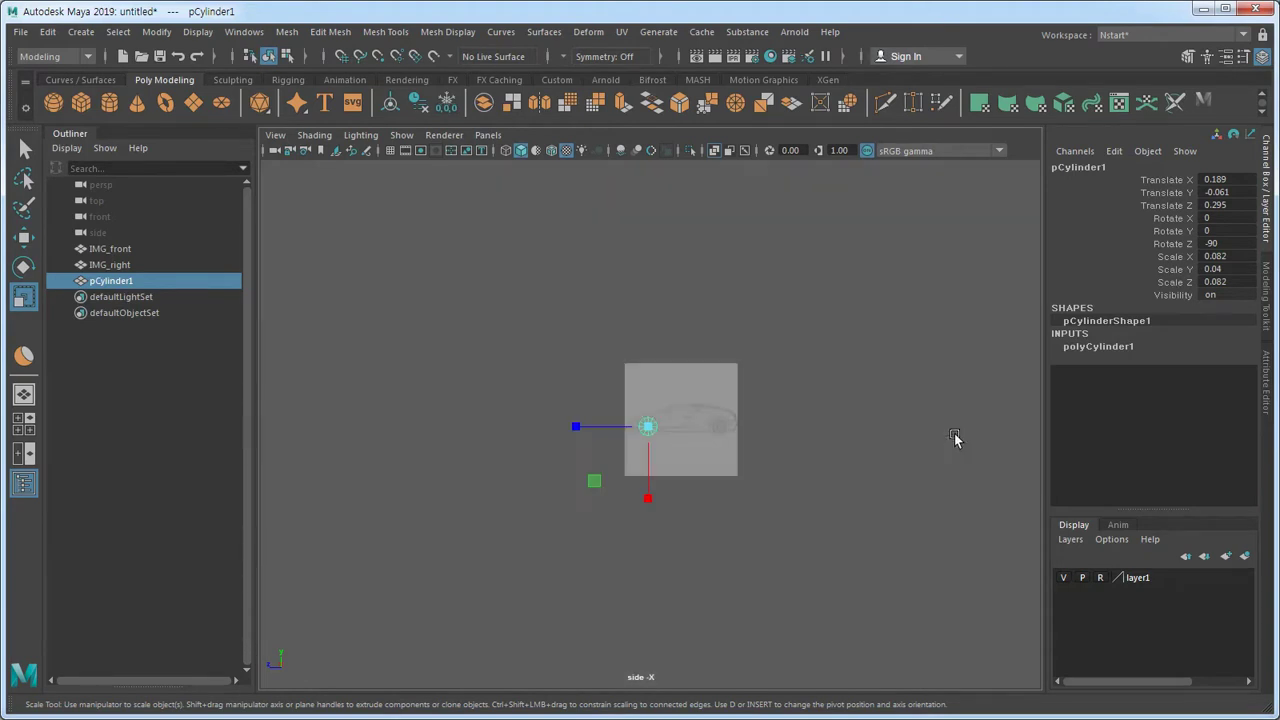
pyautogui.scroll(1, 768, 411)
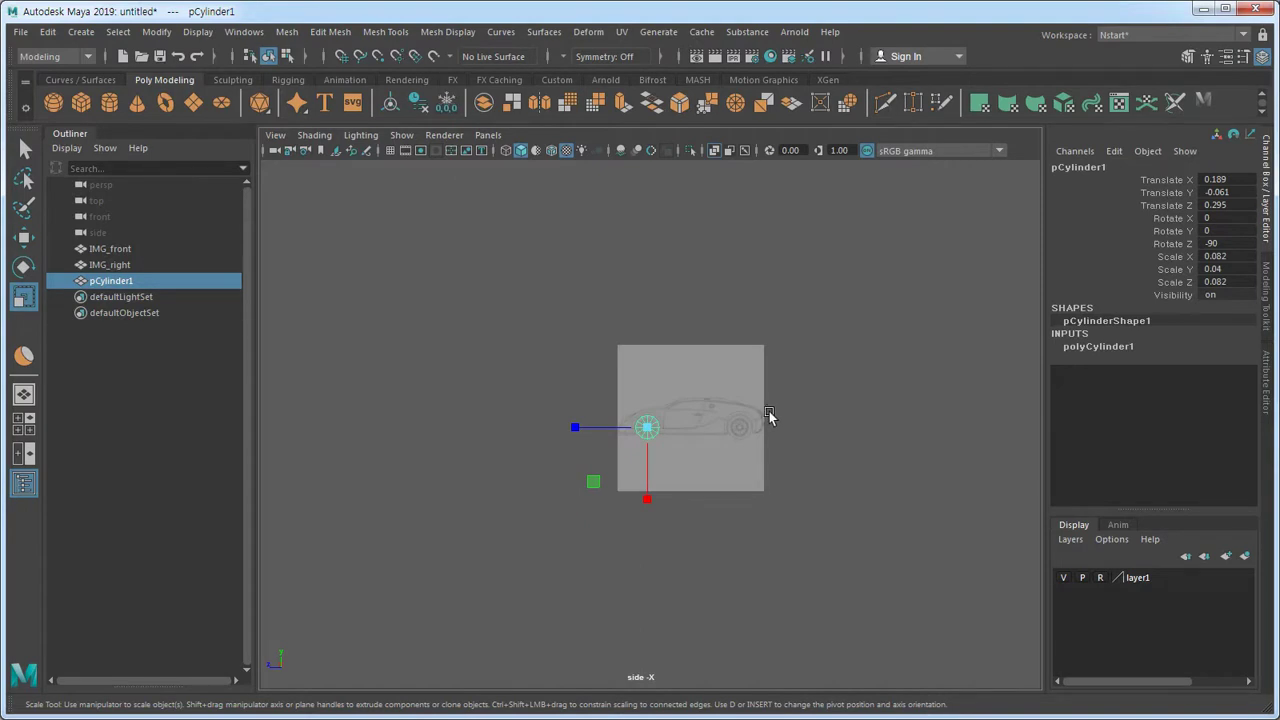
# - Select the IMG_right blueprint plane and frame it closer in the side view
pyautogui.click(128, 250)
pyautogui.click(126, 266)
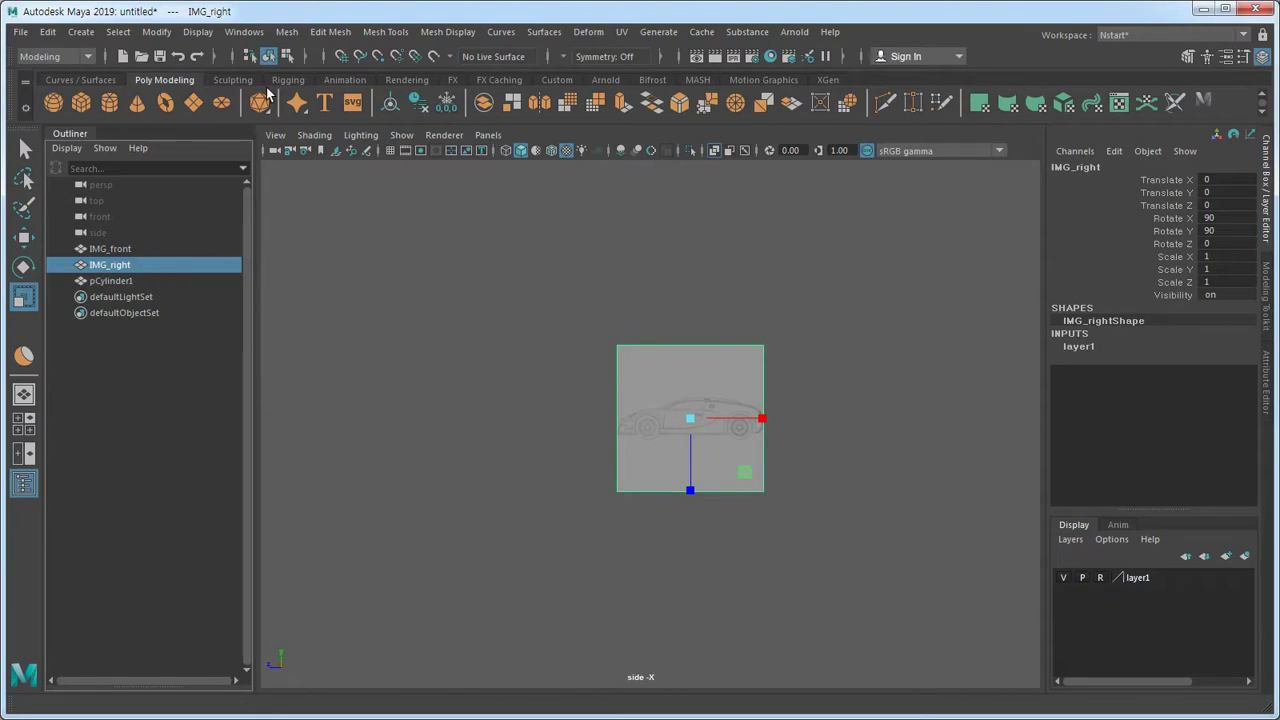
pyautogui.click(110, 80)
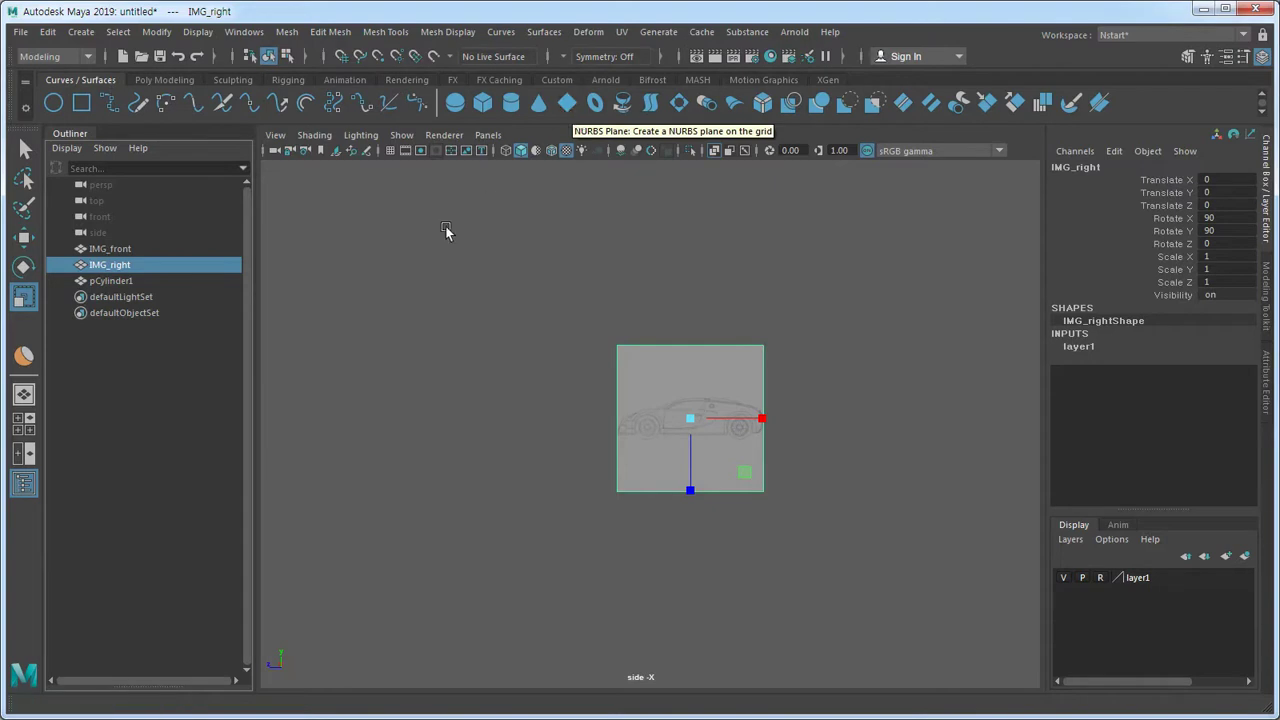
pyautogui.click(120, 249)
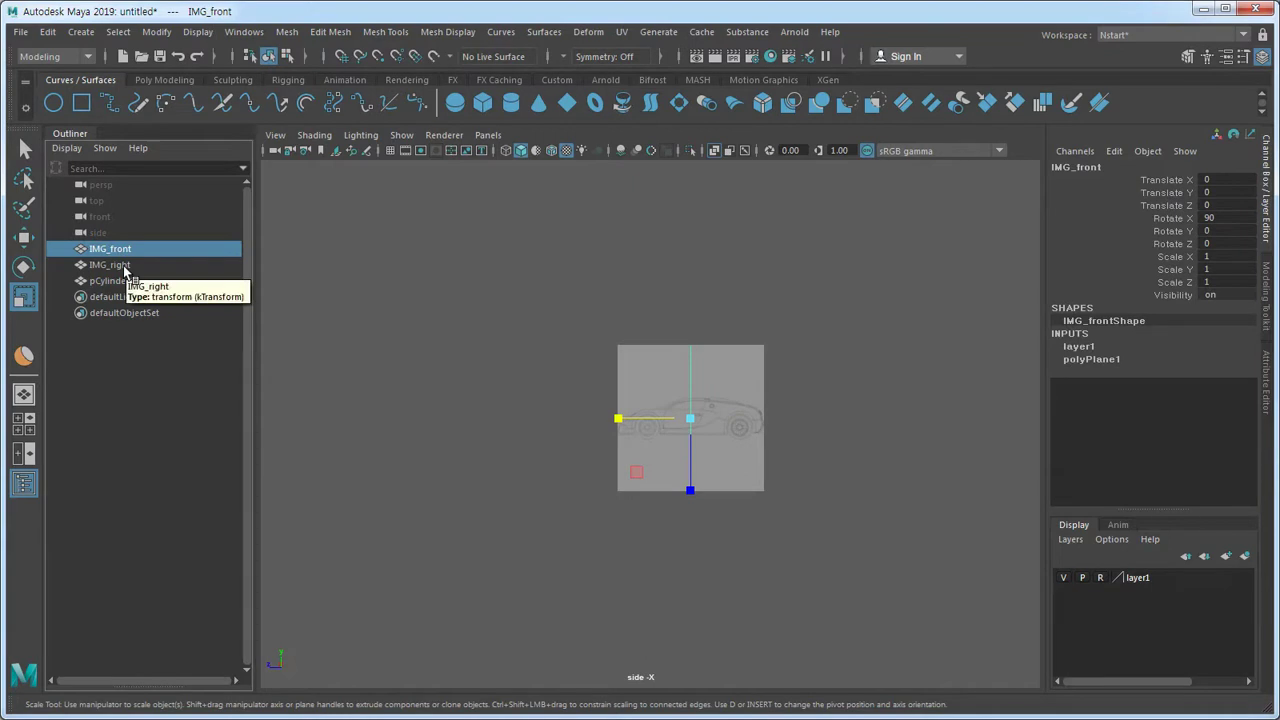
pyautogui.click(124, 267)
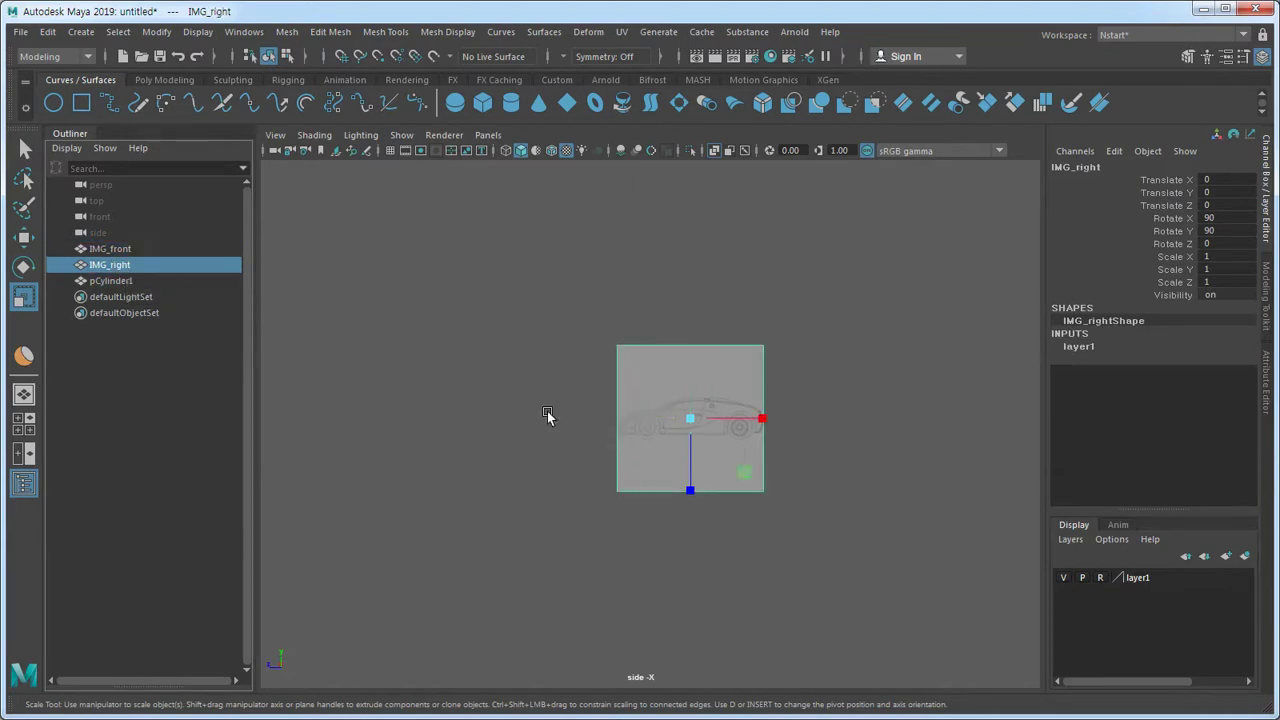
pyautogui.scroll(5, 675, 450)
pyautogui.scroll(3, 675, 448)
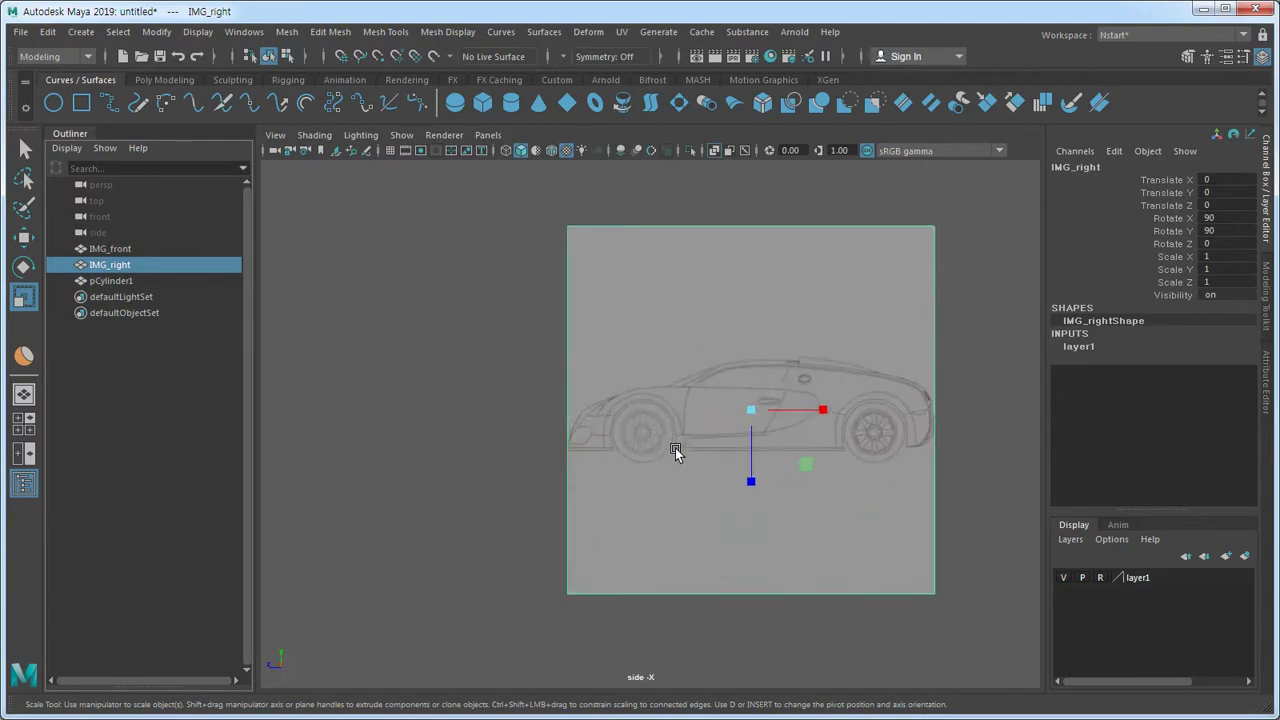